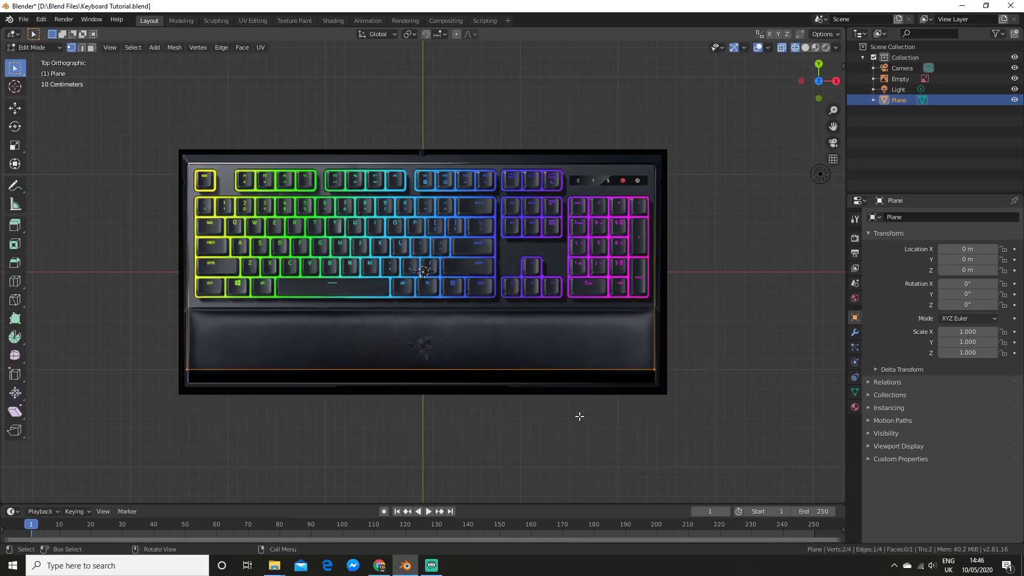
Move the plane's lower edge up along Y by about 0.62 m to the top of the wrist rest
key(g)
key(y)
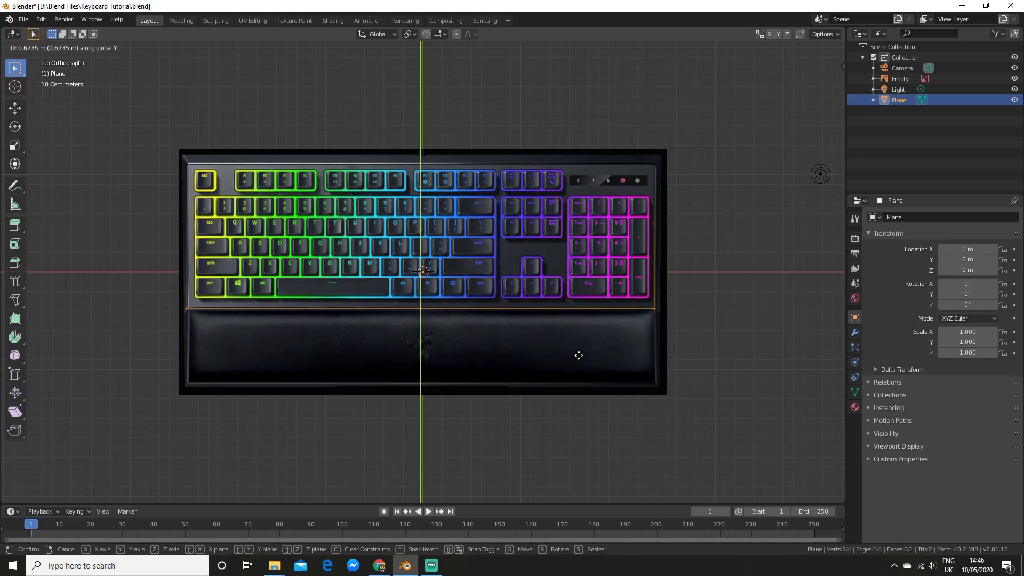
click(579, 355)
Extrude the entire keyboard base outline along the Z axis
key(KP_0)
key(a)
key(e)
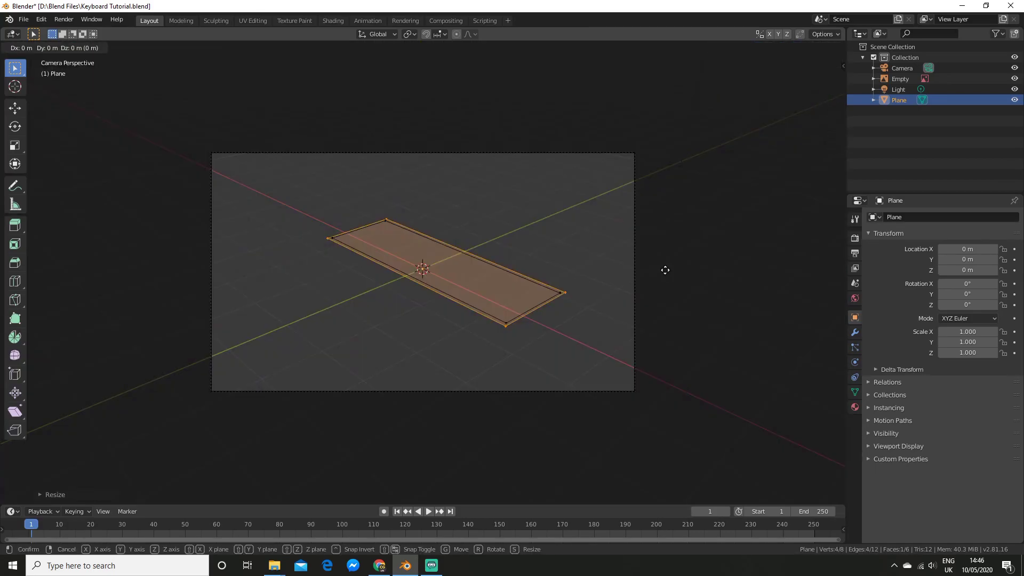
key(z)
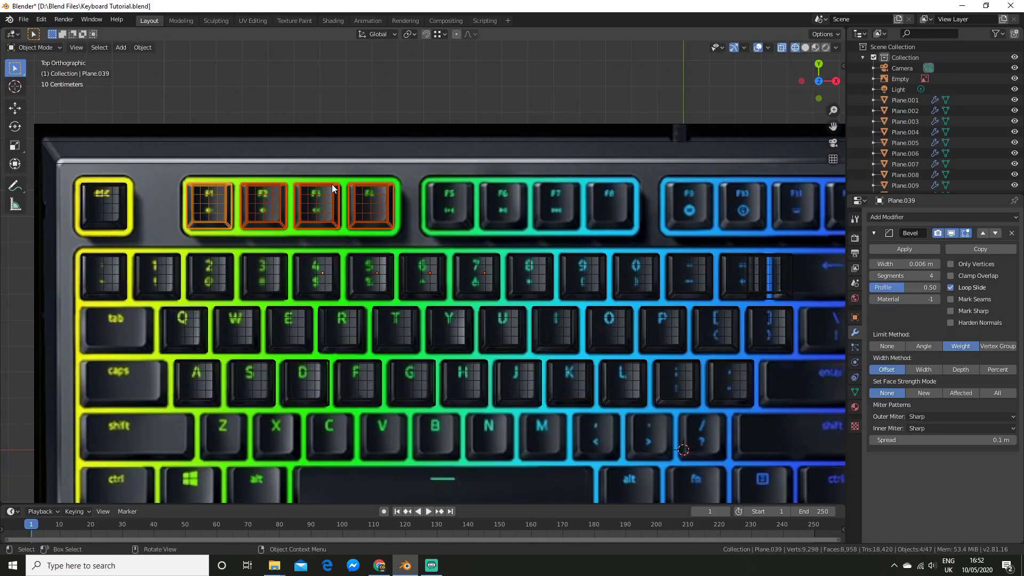
Duplicate the F1 to F4 keycaps
scroll(277, 224, down, 3)
key(shift+d)
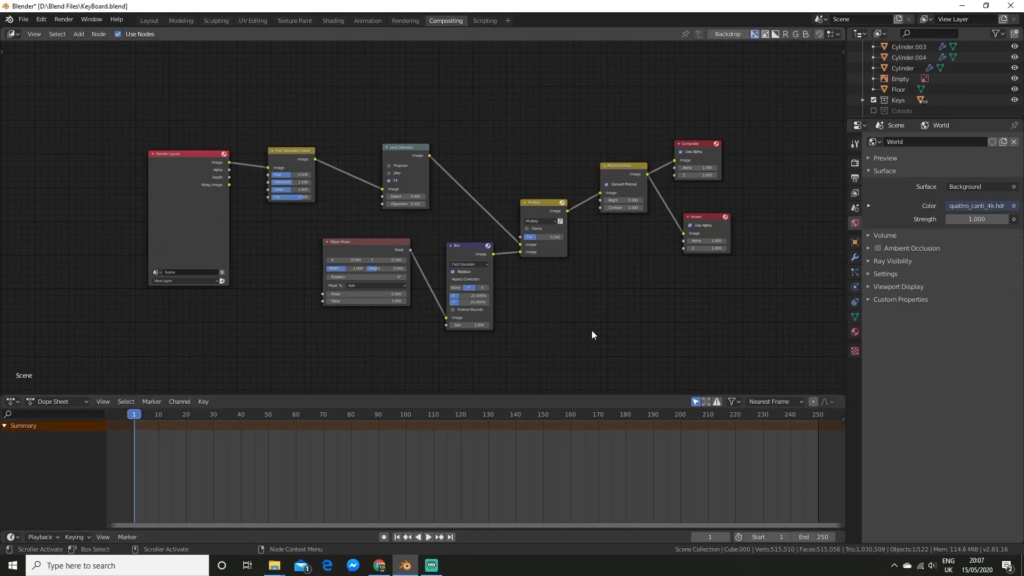
scroll(591, 330, down, 2)
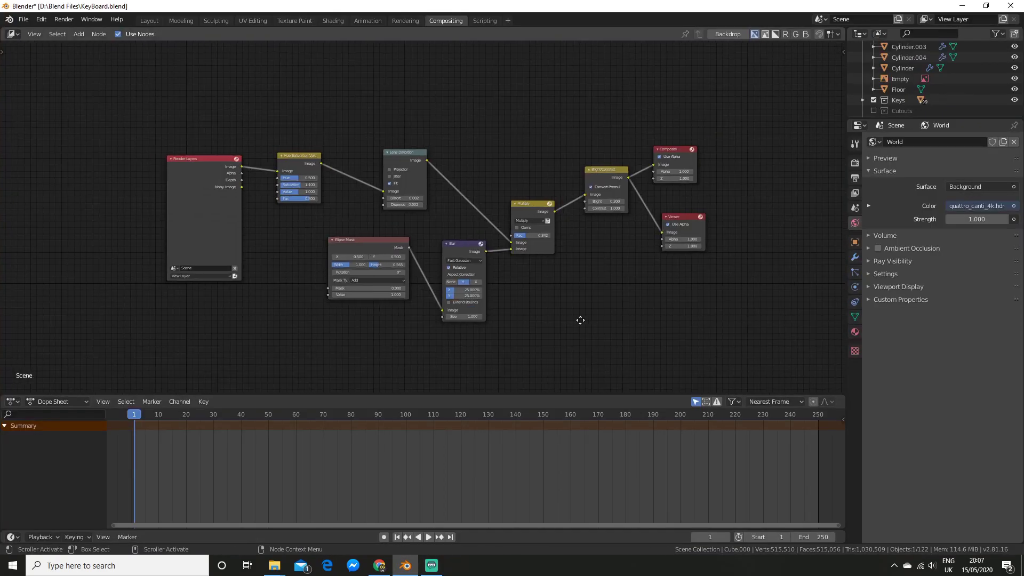
mouse_move(580, 320)
middle_down()
mouse_move(532, 289)
mouse_move(564, 338)
mouse_move(501, 286)
middle_up()
scroll(502, 312, up, 4)
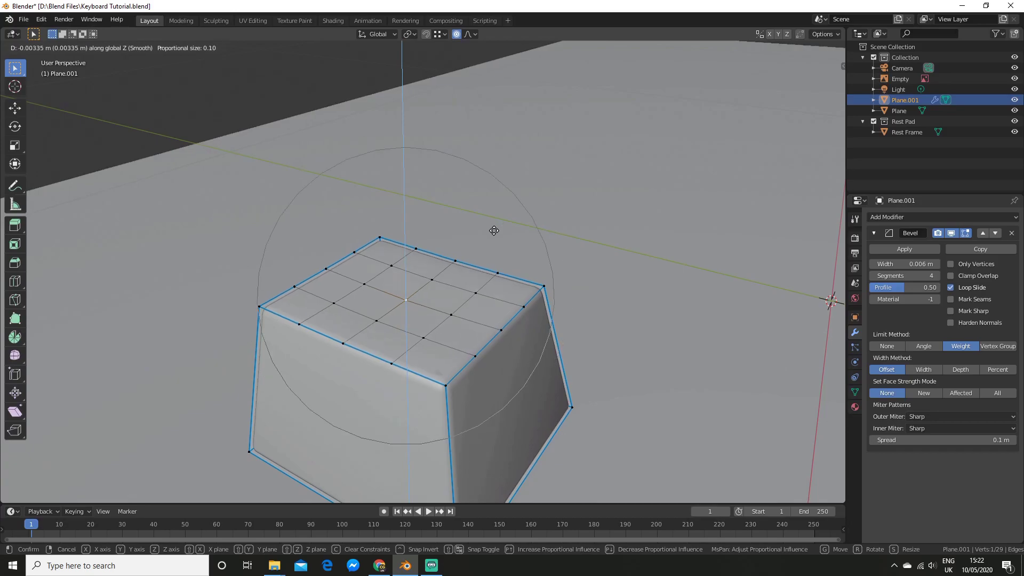
Lower the centre vertex of the keycap's top face by about 0.003 m along Z with smooth proportional editing
click(496, 233)
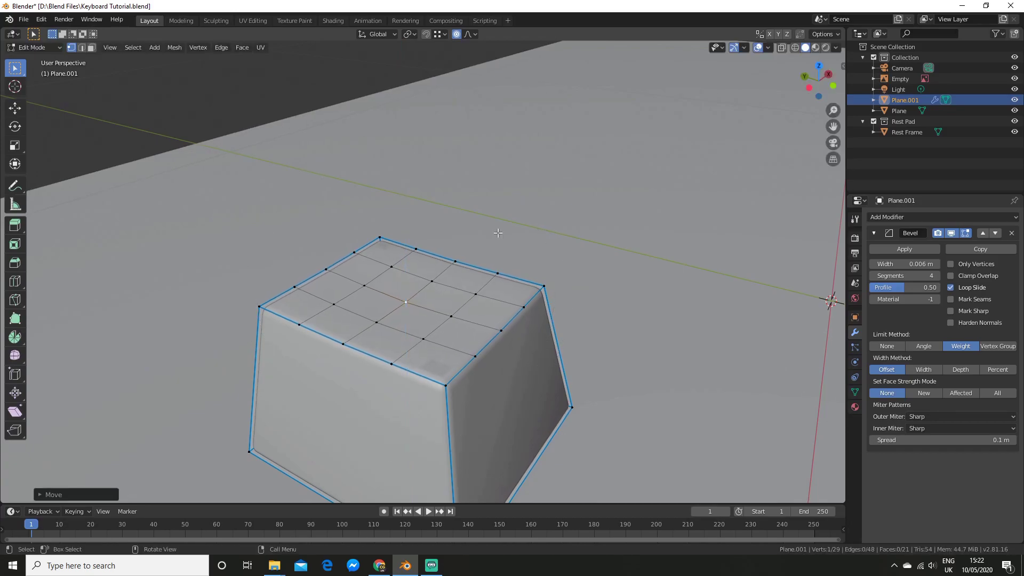
key(Tab)
middle_drag(571, 233, 489, 235)
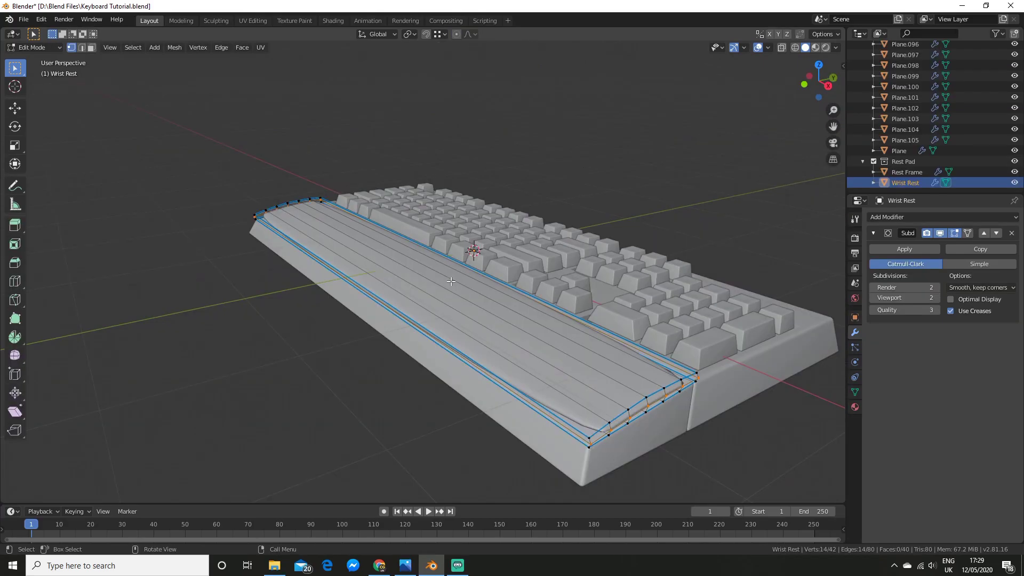
Slide the selected end vertices of the wrist rest cushion along their edges
key(g)
key(g)
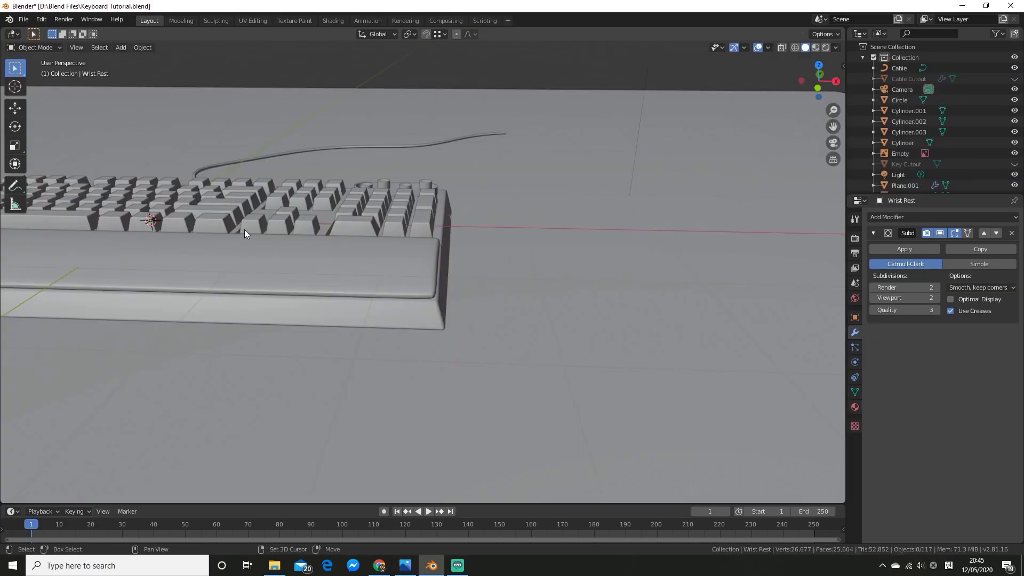
middle_drag(244, 230, 436, 290)
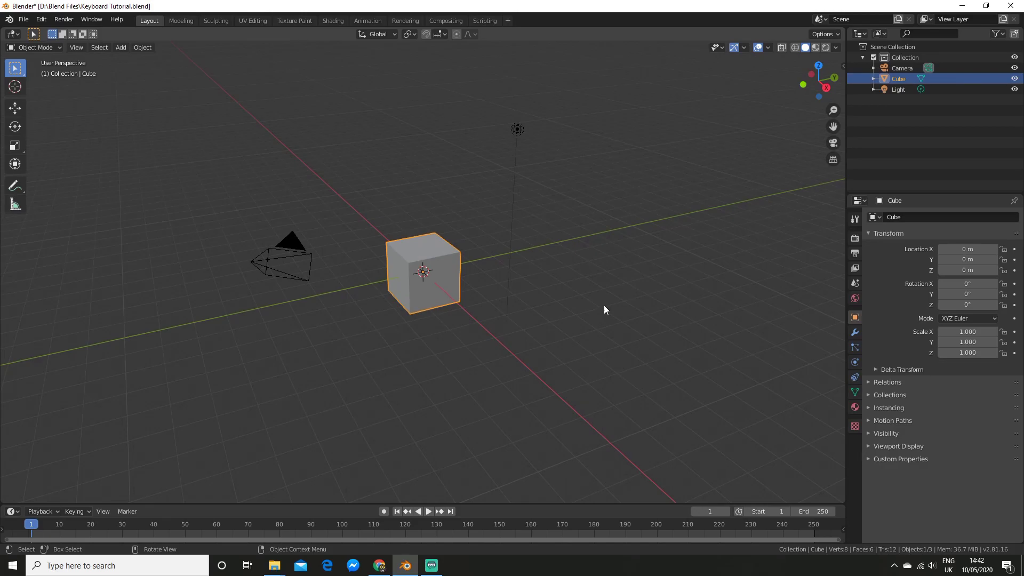
Isolate the default cube in local view and return to the full scene
key(KP_Divide)
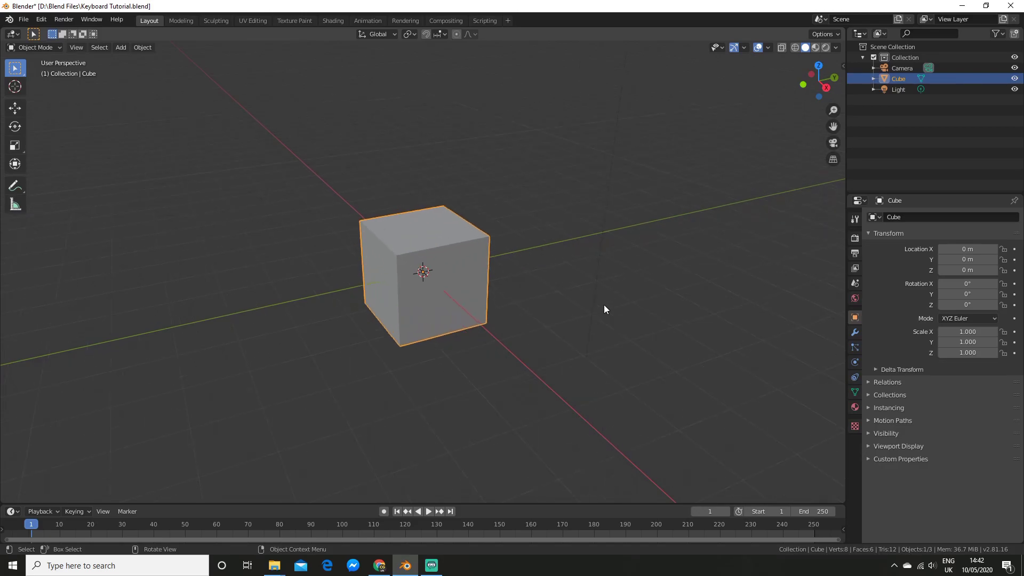
middle_drag(604, 305, 577, 279)
key(KP_Divide)
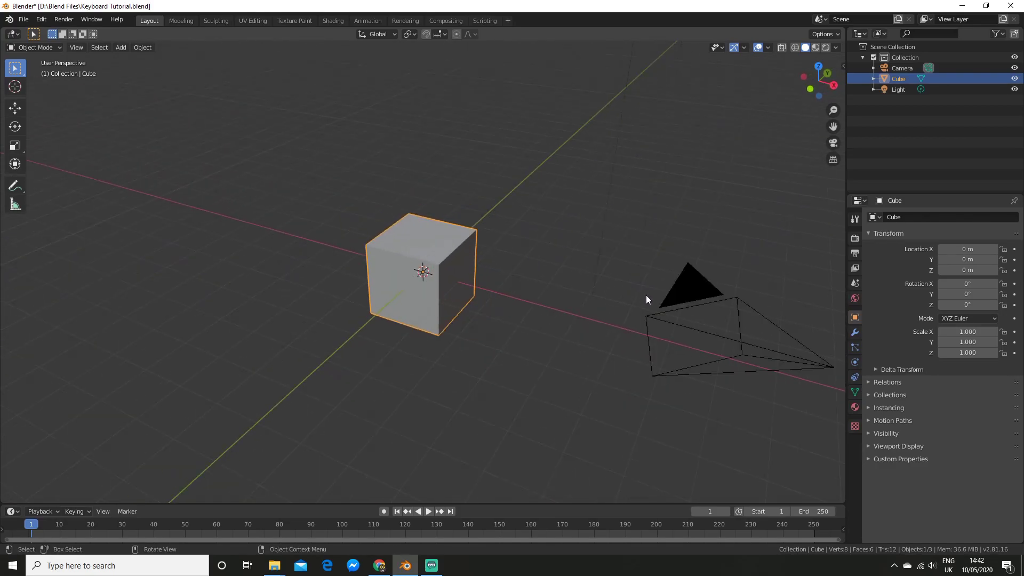
key(KP_Divide)
Delete the default cube from the scene
middle_drag(501, 266, 479, 272)
key(Delete)
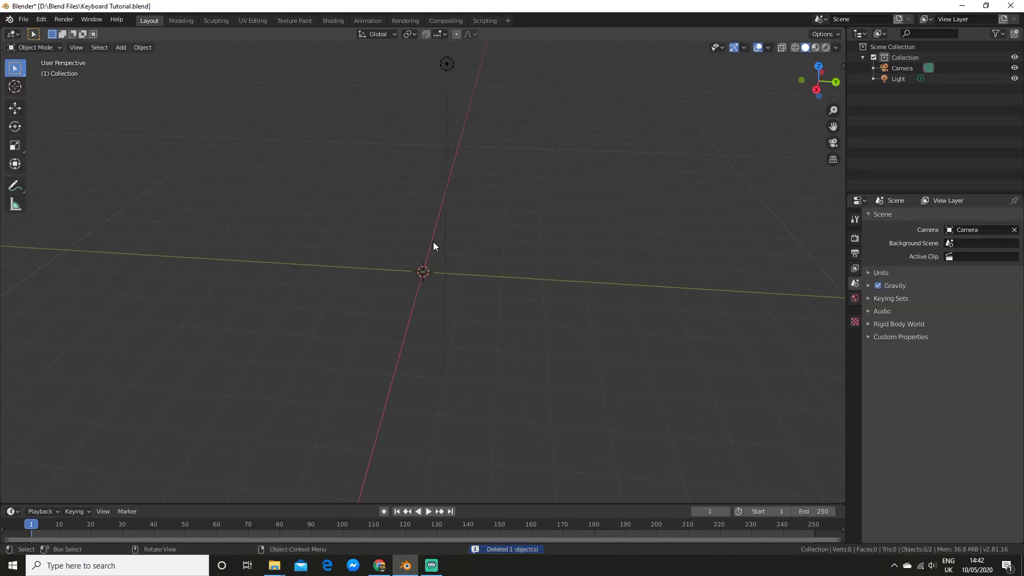
key(shift+a)
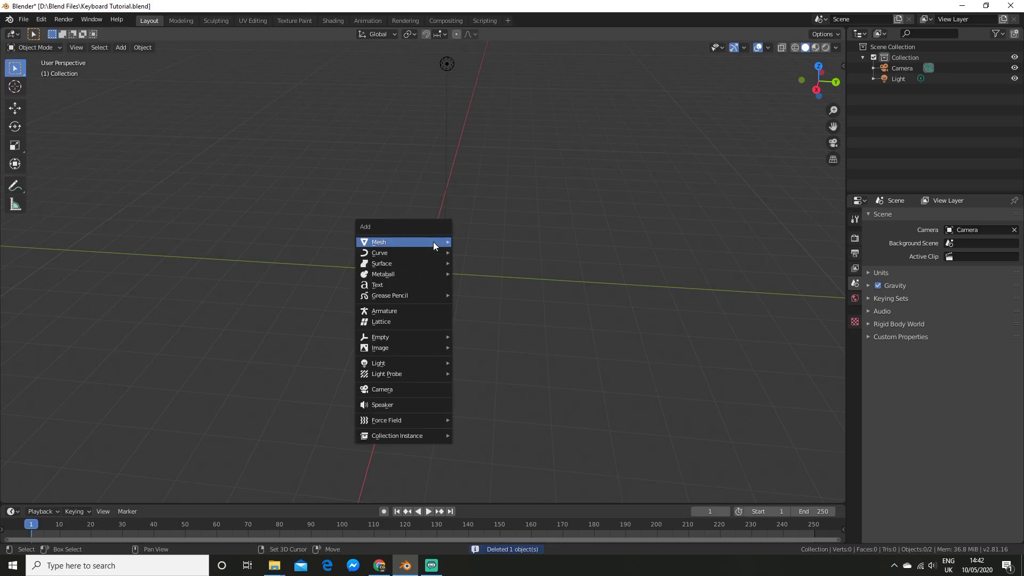
middle_drag(420, 169, 477, 275)
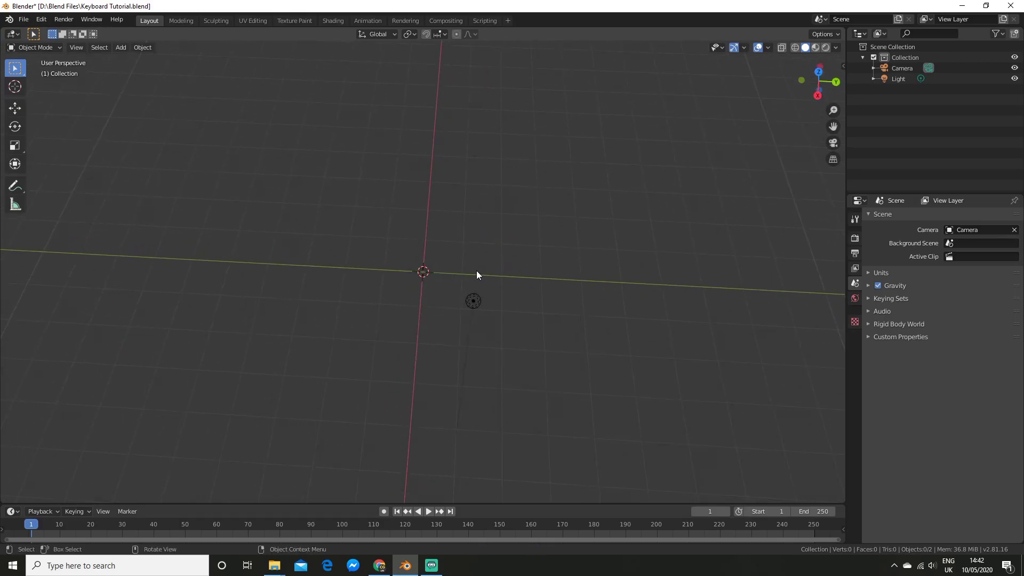
Align the view to top orthographic and start adding a background image
key(KP_7)
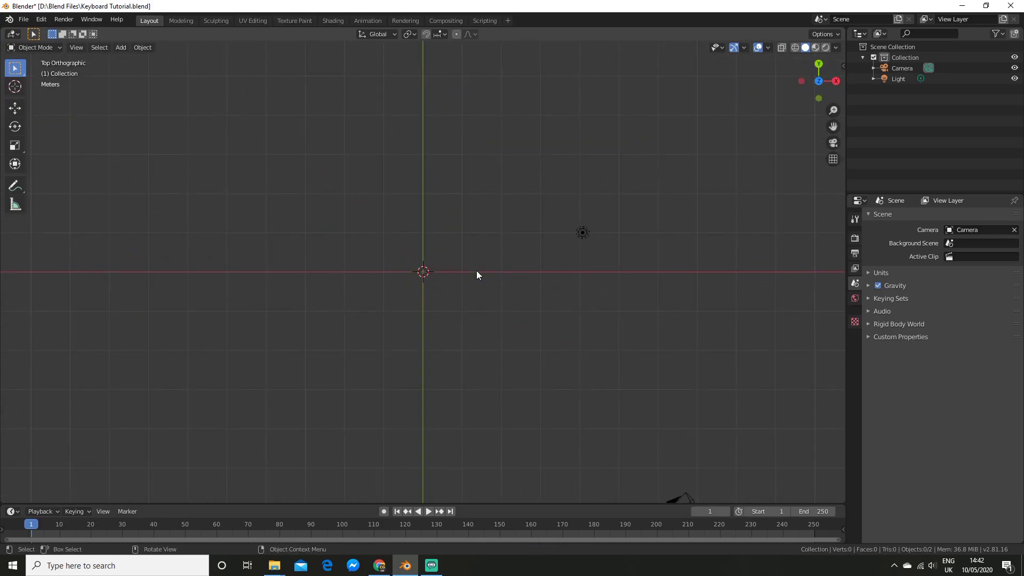
scroll(477, 270, down, 2)
scroll(477, 270, up, 4)
scroll(477, 270, down, 4)
scroll(476, 271, up, 5)
key(shift+a)
mouse_move(430, 241)
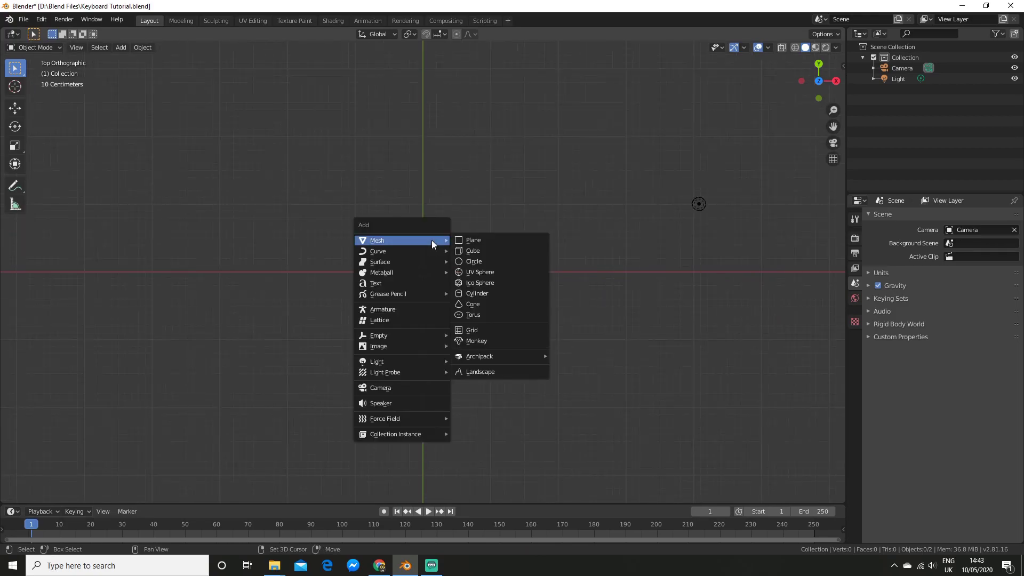
mouse_move(413, 346)
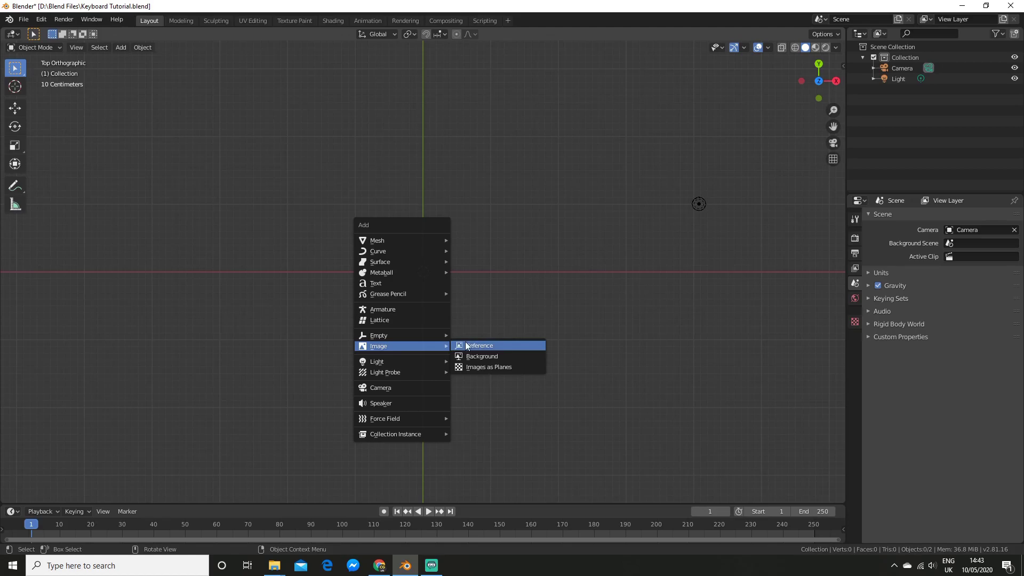
click(491, 358)
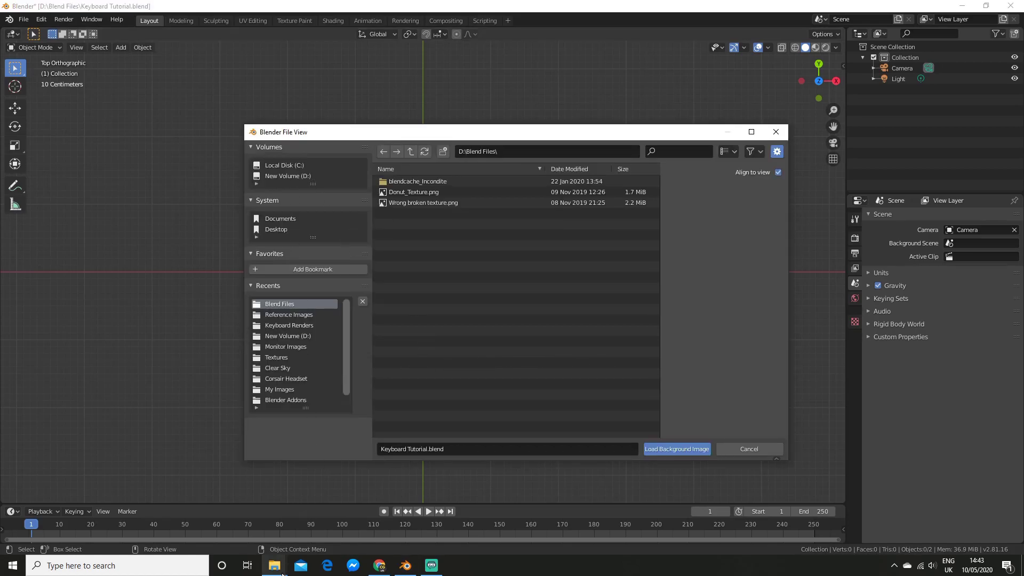
Load Razer-Ornata-Chroma-1.jpg from the Reference Images folder as the background image
mouse_move(274, 566)
click(238, 523)
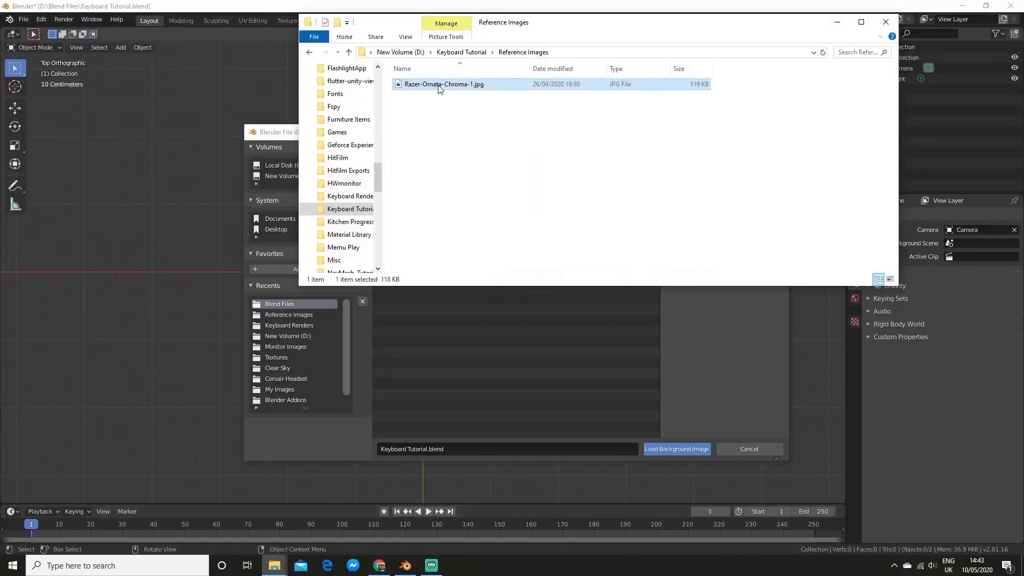
drag(405, 430, 486, 446)
click(655, 449)
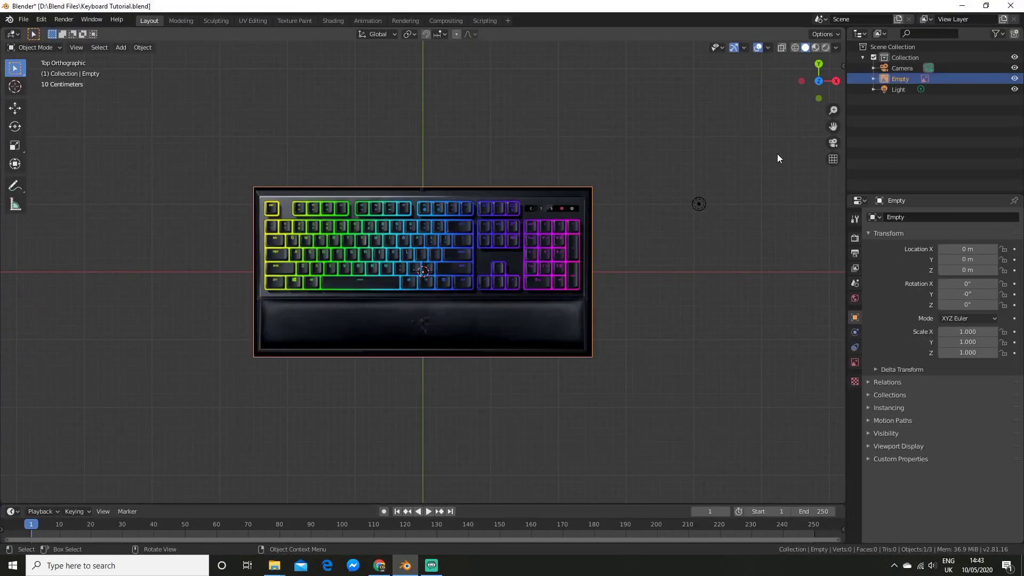
scroll(750, 239, up, 4)
scroll(760, 241, down, 3)
click(693, 247)
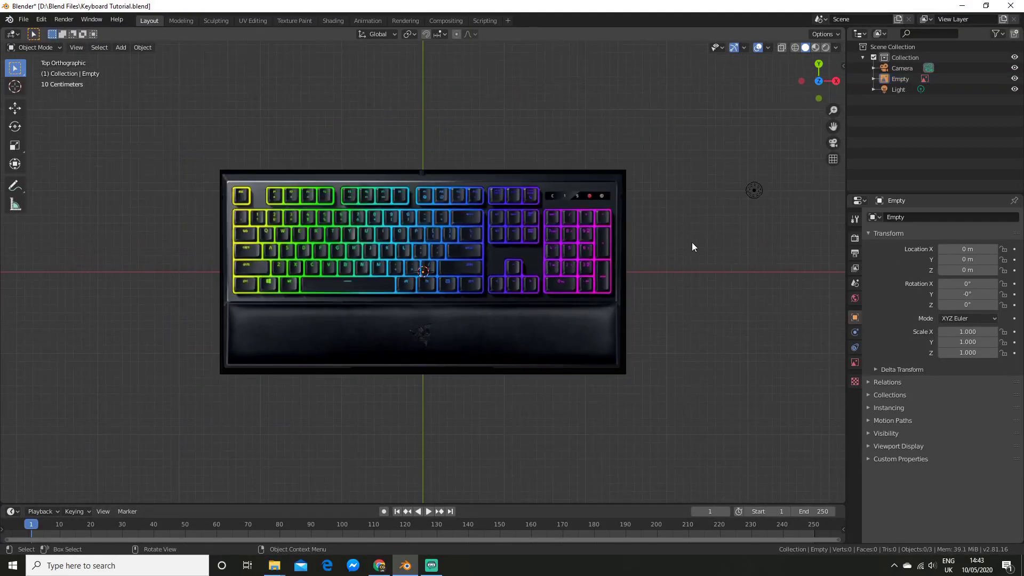
click(274, 172)
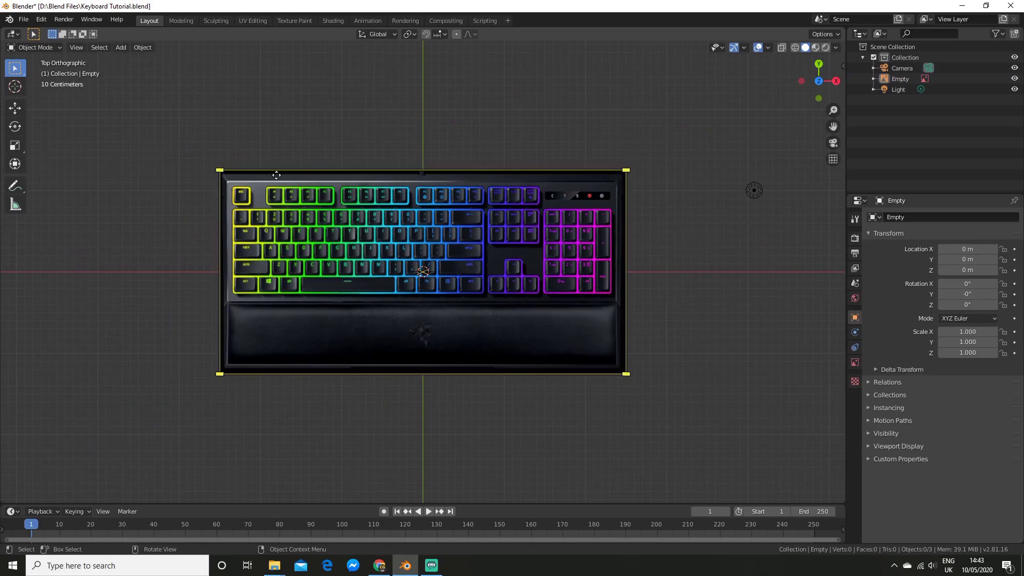
click(378, 211)
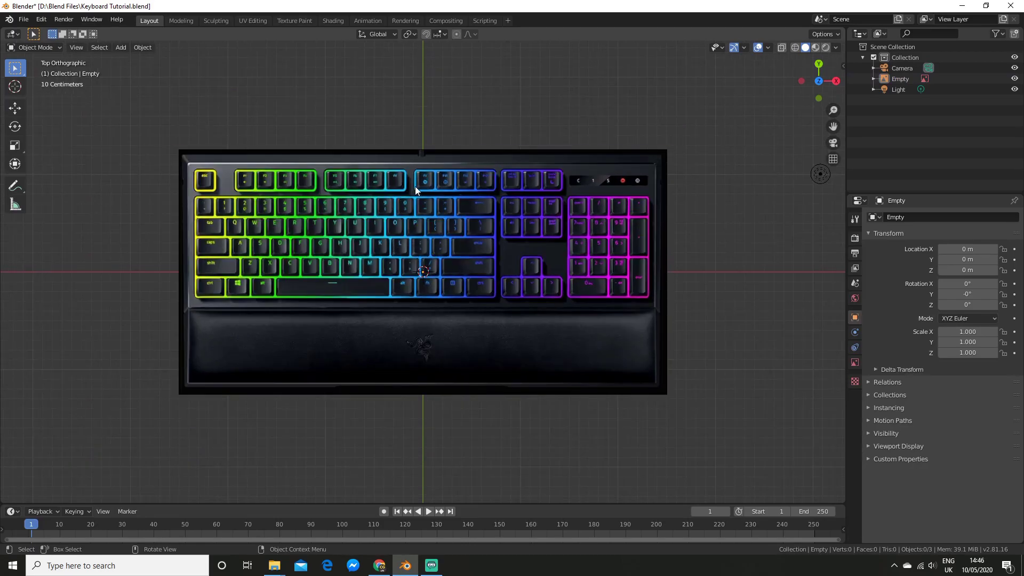
Add a plane over the keyboard image and show it in Edit Mode with wireframe shading
key(shift+a)
mouse_move(415, 81)
click(473, 81)
key(Tab)
key(shift+z)
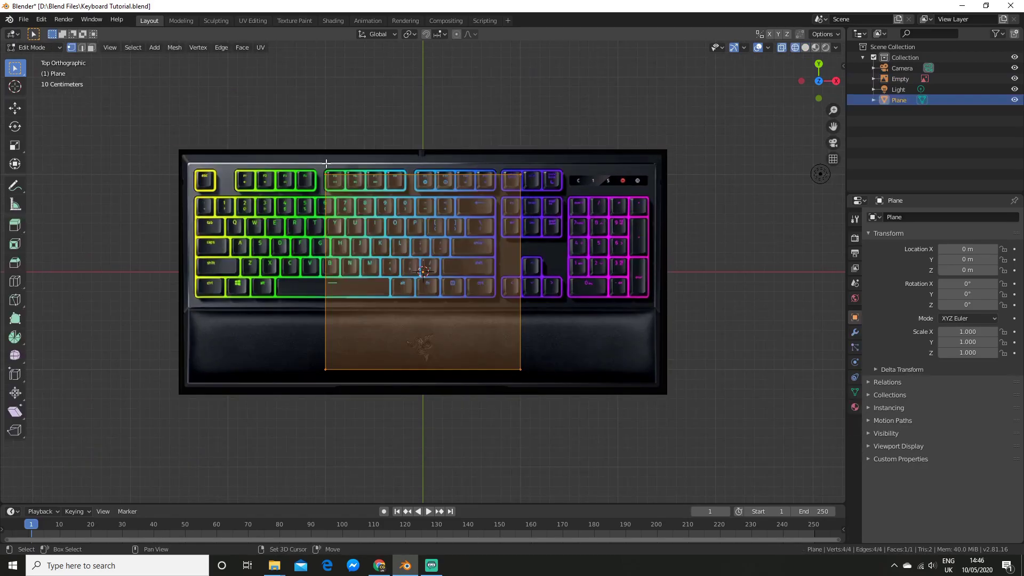
Move the plane's left and right edges outward along X to match the sides of the keyboard in the image
drag(303, 156, 403, 392)
key(g)
key(y)
key(x)
click(267, 297)
drag(493, 146, 562, 394)
key(g)
key(x)
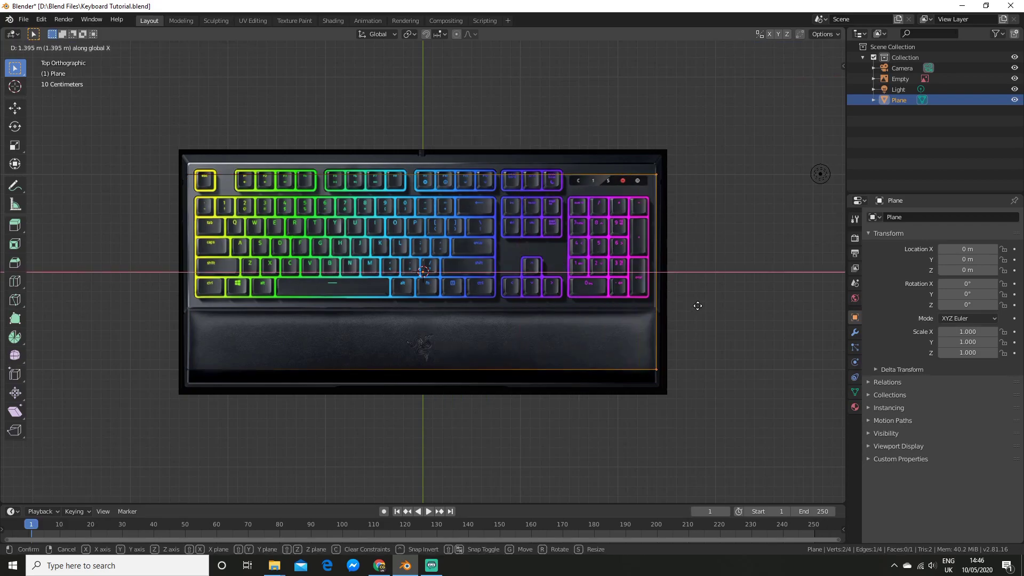
click(693, 304)
Move the plane's upper edge to the keyboard's rear border and its lower edge to the top of the wrist rest along Y
drag(682, 147, 168, 224)
key(g)
key(y)
click(511, 282)
drag(150, 276, 734, 474)
key(g)
key(y)
click(566, 354)
Extrude the whole plane in place and scale the new outline slightly larger than the original
drag(117, 125, 695, 357)
key(e)
click(695, 357)
key(s)
key(y)
click(629, 340)
Move the enlarged outline down along Z to give the keyboard body sloped sides
middle_drag(629, 341, 651, 290)
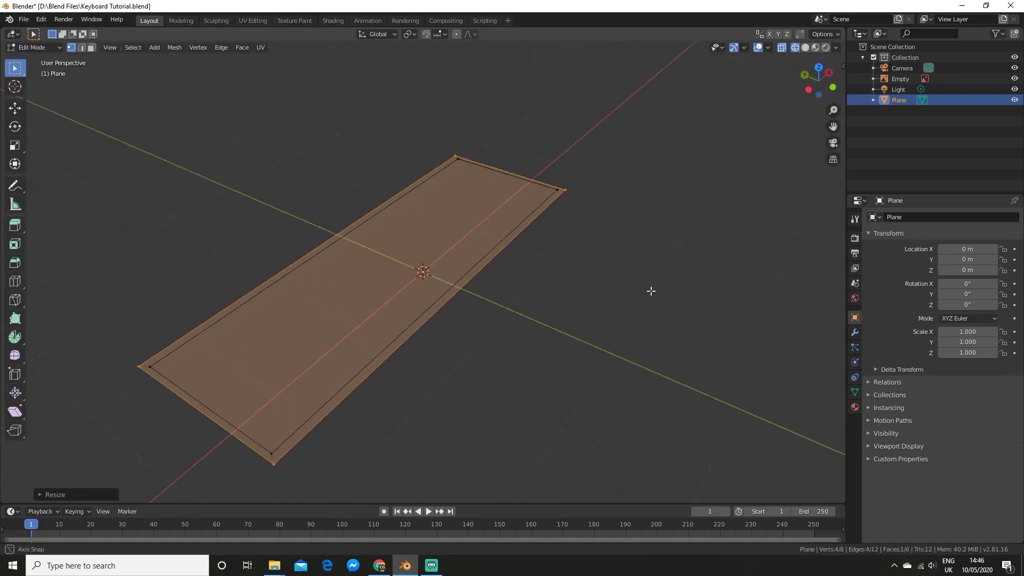
key(KP_0)
key(g)
key(z)
click(680, 282)
Extrude the body's front edge vertices forward in top view to cover the wrist rest in the image
key(KP_0)
key(KP_7)
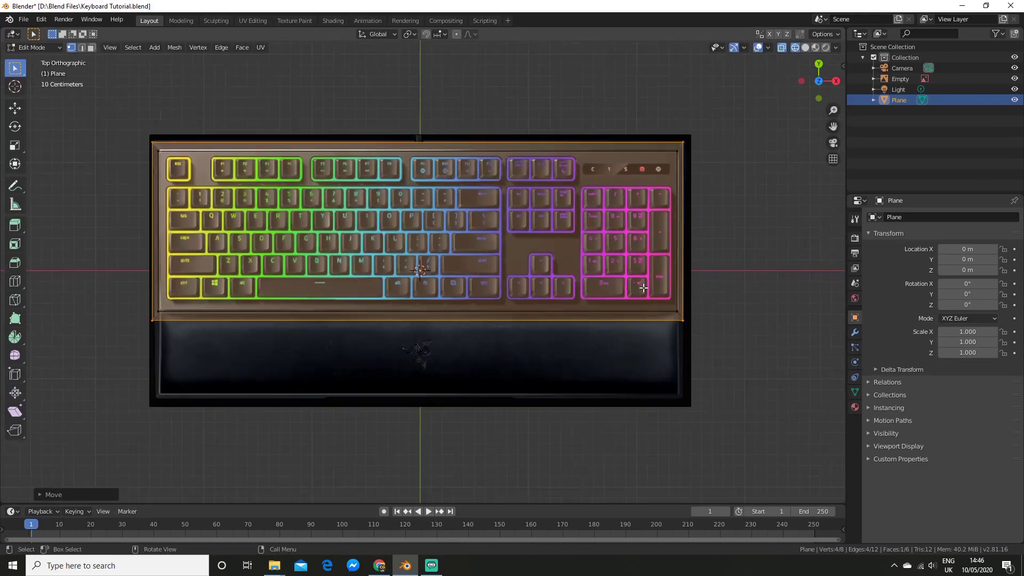
scroll(642, 288, down, 1)
key(Tab)
key(Tab)
drag(181, 281, 750, 401)
key(e)
click(670, 350)
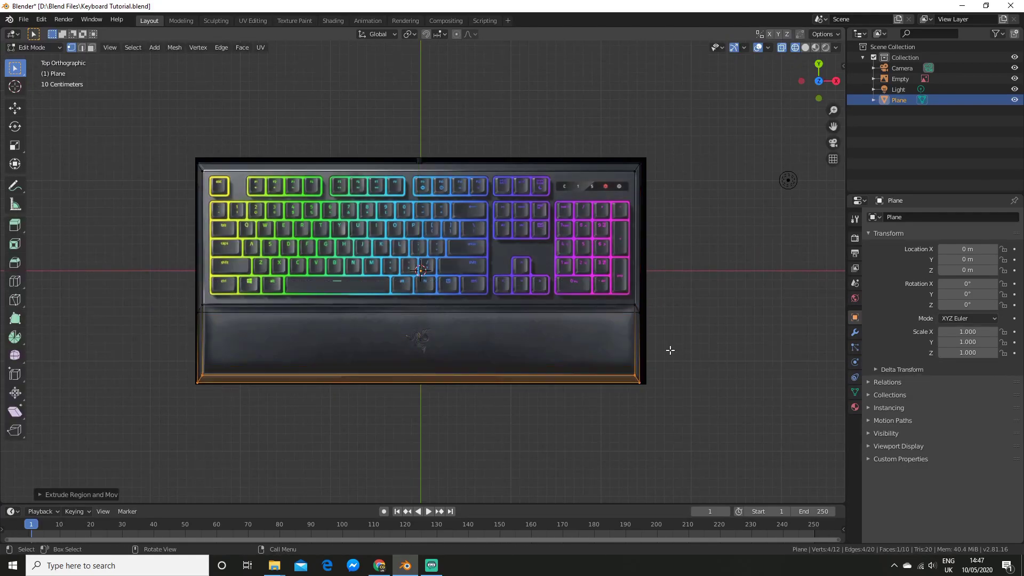
Separate the wrist rest section from the keyboard body into its own object by selection
key(KP_3)
scroll(437, 283, up, 6)
scroll(501, 282, down, 6)
drag(301, 330, 438, 238)
key(p)
click(437, 240)
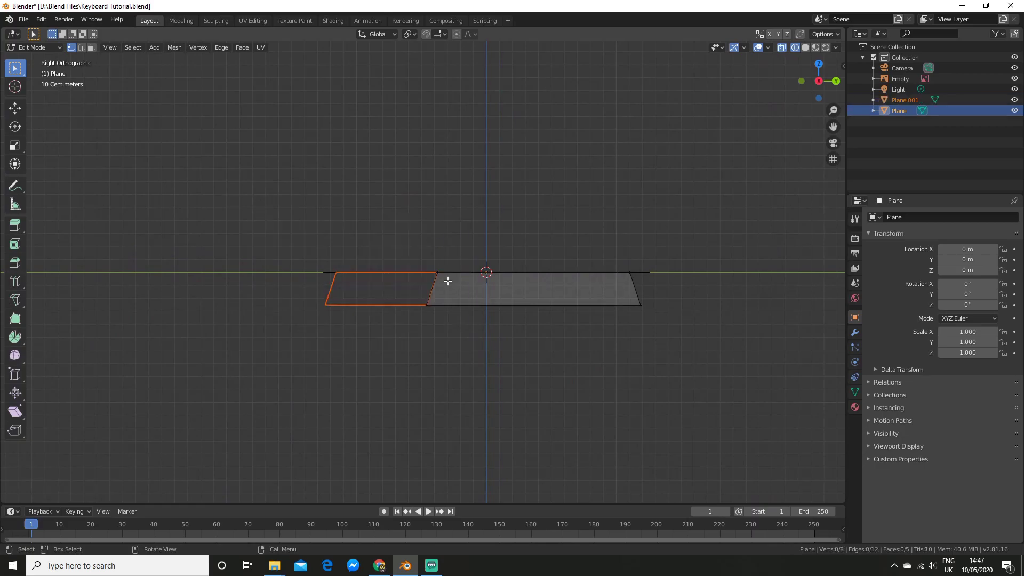
key(Tab)
Rename the separated wrist rest object as Rest Frame
middle_drag(528, 301, 560, 329)
click(474, 335)
double_click(907, 100)
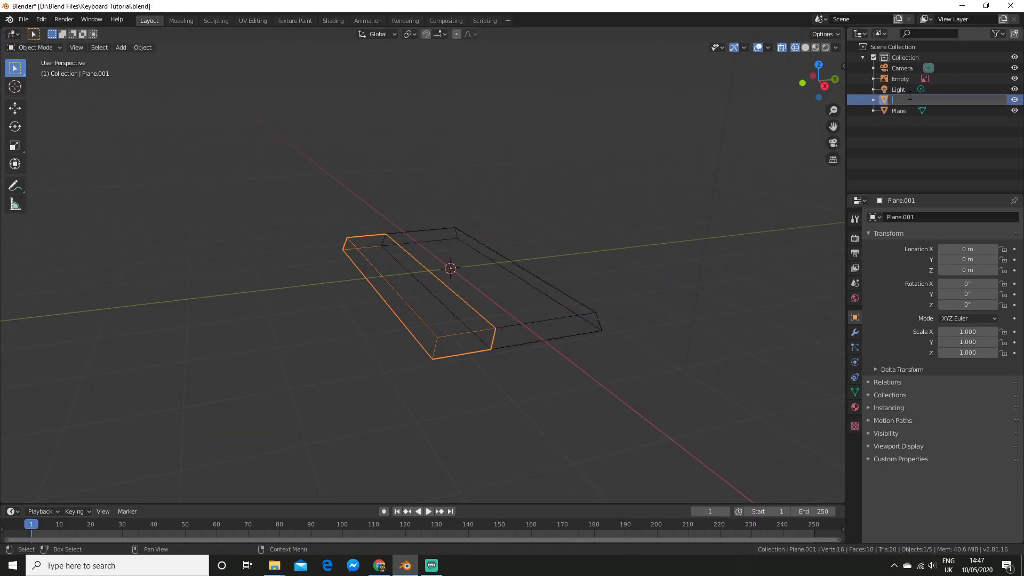
text(Rest Frame)
key(Return)
Move Rest Frame into a new collection named Rest Pad
key(m)
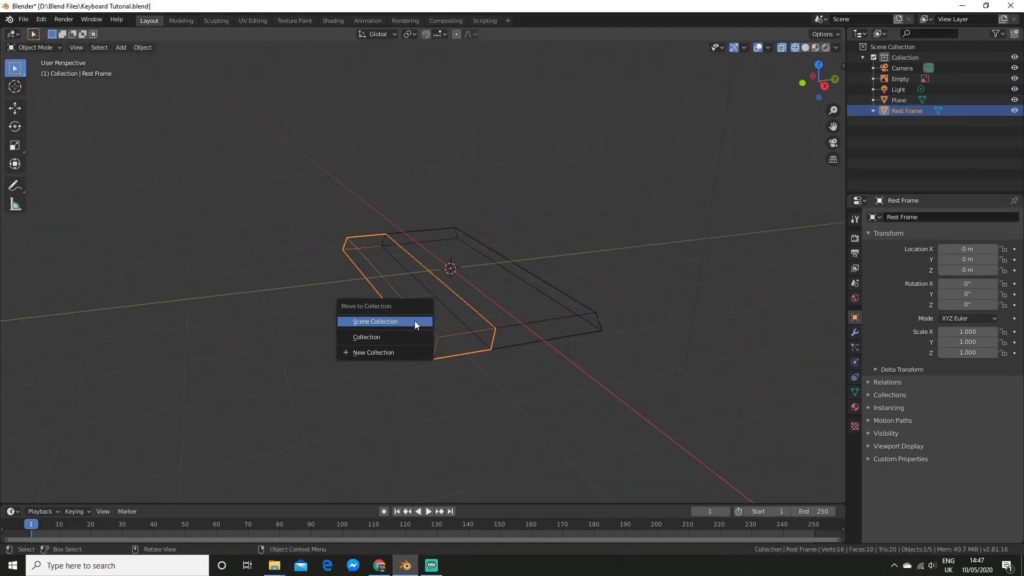
click(411, 354)
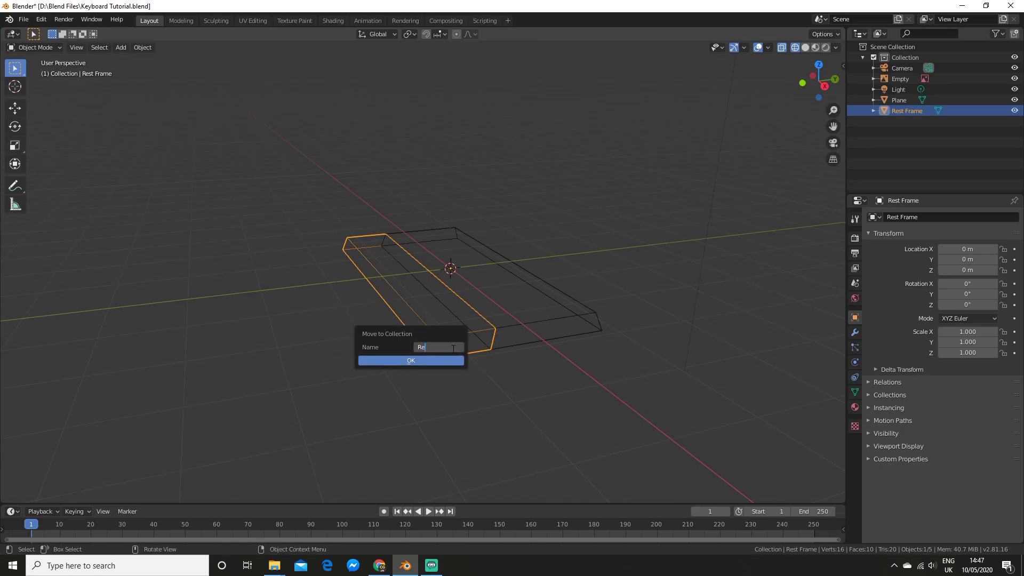
key(Return)
Move Rest Frame away from the keyboard body along the Y axis
middle_drag(460, 351, 594, 370)
key(Tab)
key(Tab)
key(Tab)
key(Tab)
key(g)
key(y)
click(481, 334)
Fill the open front side of the keyboard body with a face
click(496, 354)
key(Tab)
key(f)
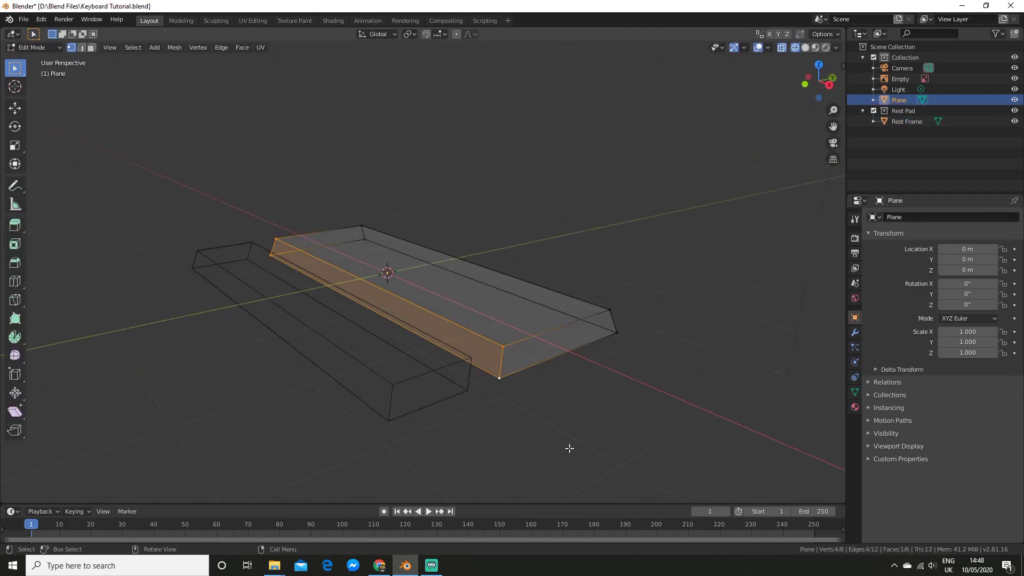
key(Tab)
Fill the open side of Rest Frame that faces the keyboard body
click(256, 319)
key(Tab)
middle_drag(569, 448, 384, 355)
click(299, 372)
shift+click(522, 258)
key(f)
key(Tab)
Move Rest Frame along the Y axis back against the front of the keyboard body
middle_drag(470, 339, 568, 370)
key(g)
key(y)
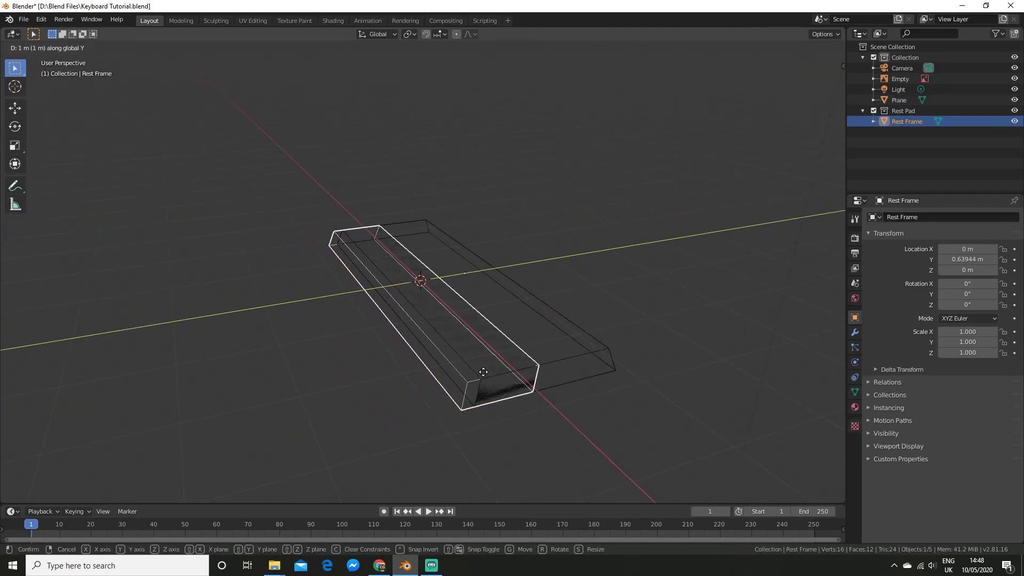
click(397, 381)
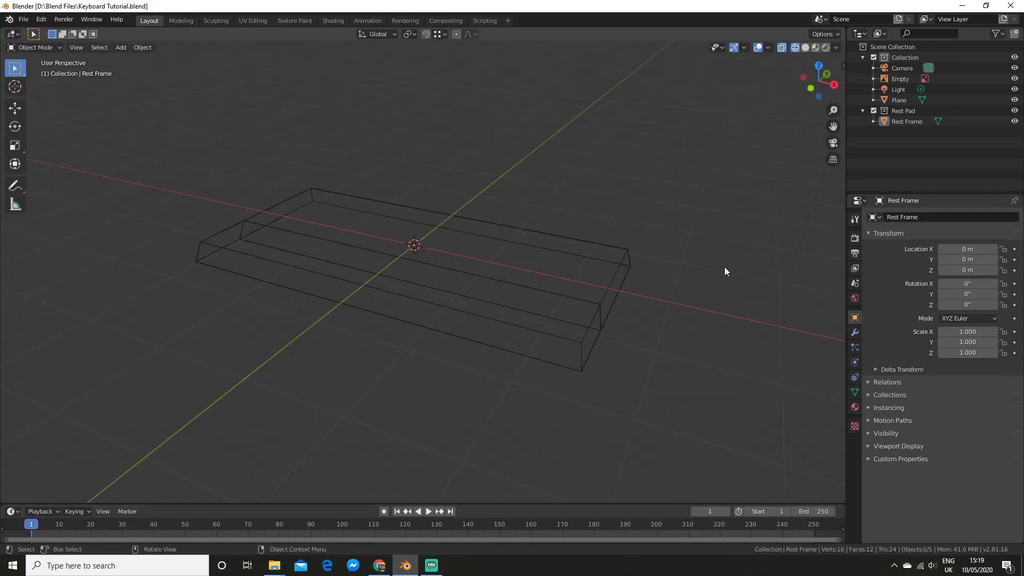
Add a plane mesh in the top view over the keyboard reference image
middle_drag(724, 267, 702, 311)
key(KP_7)
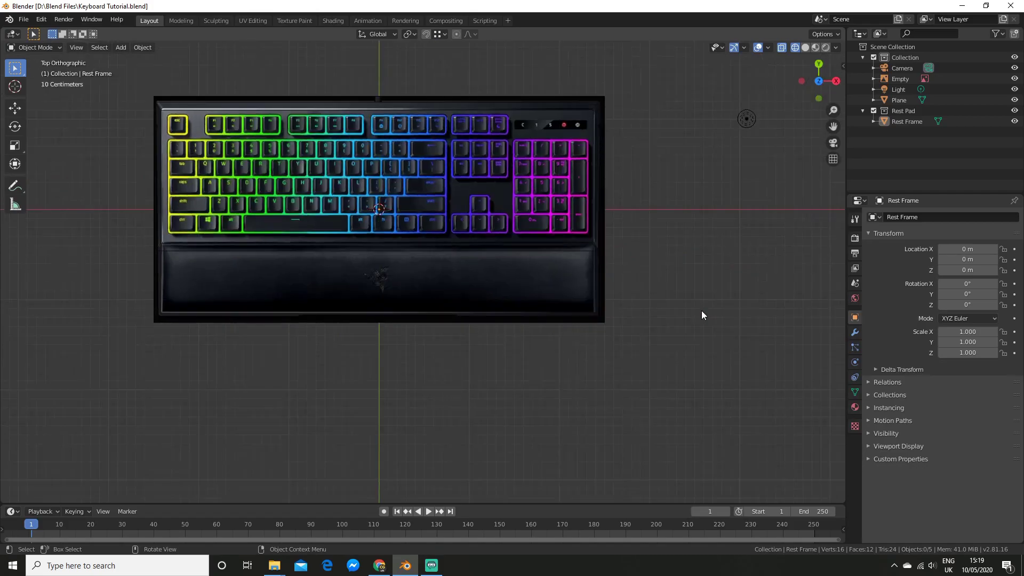
scroll(702, 311, up, 5)
shift+middle_drag(386, 204, 532, 464)
scroll(477, 348, down, 5)
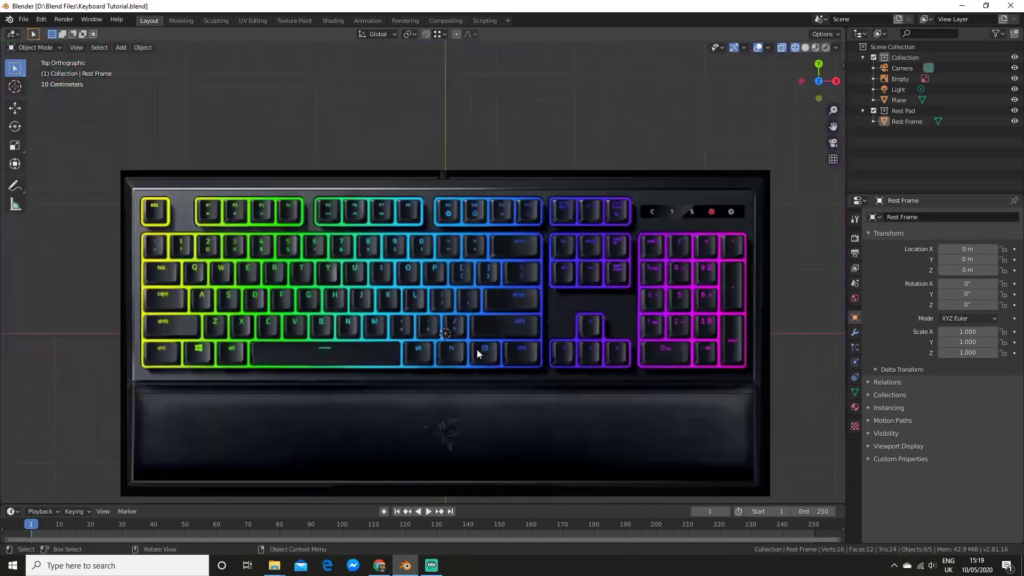
scroll(412, 299, up, 5)
key(shift+a)
mouse_move(385, 308)
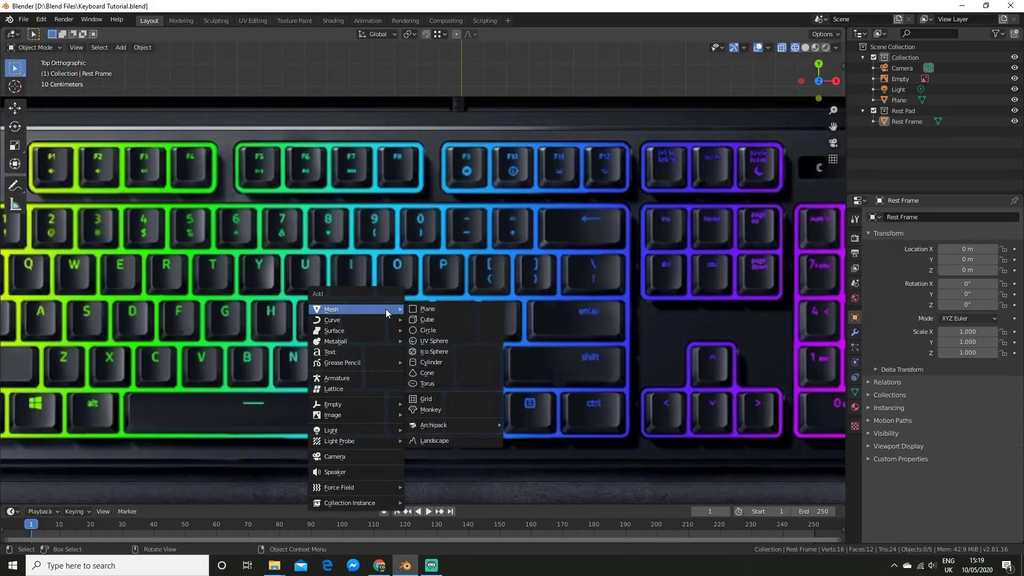
click(434, 308)
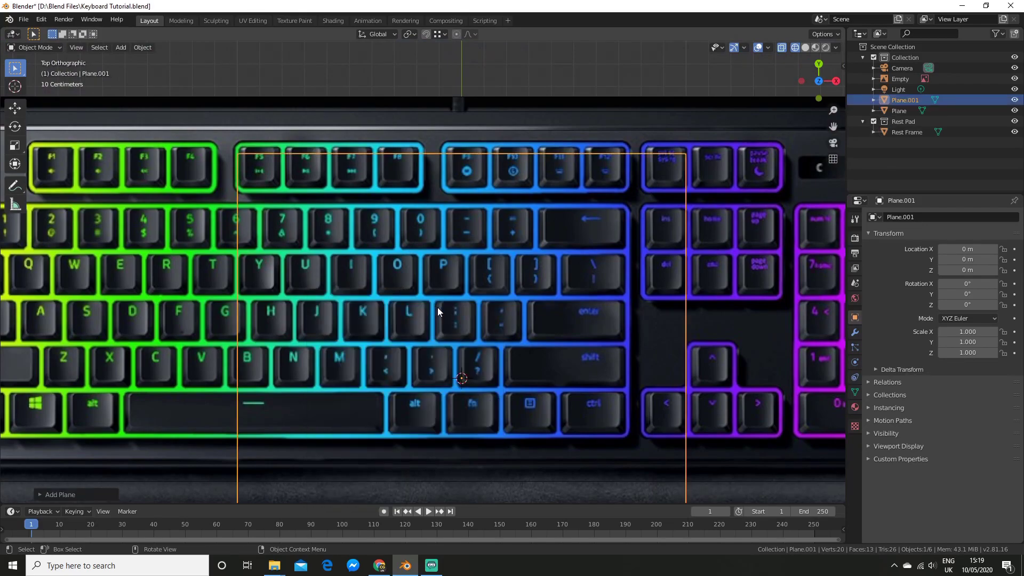
Scale the new plane's geometry down in Edit Mode and move it over the letter keys around K
scroll(438, 308, down, 5)
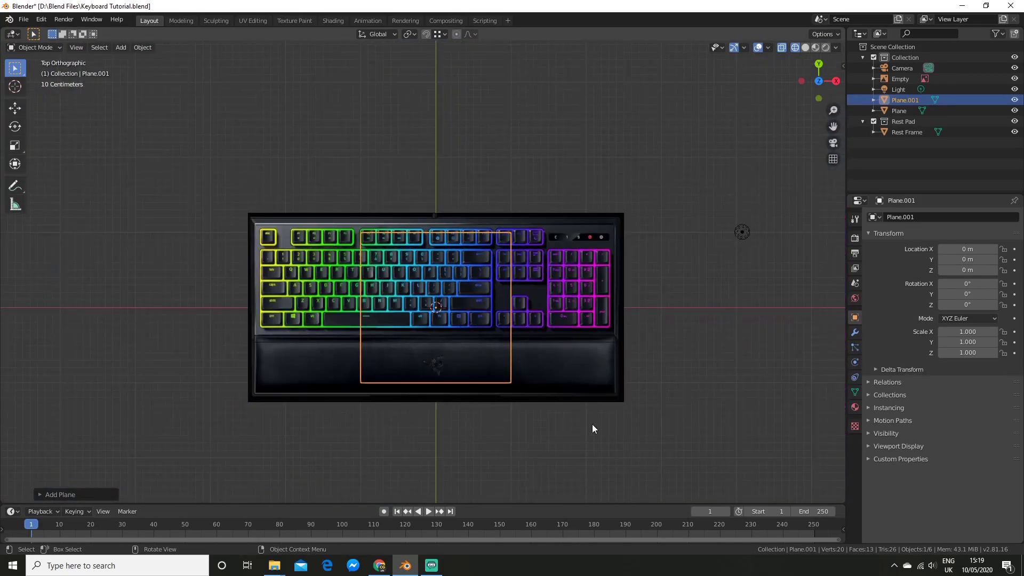
key(Tab)
key(s)
click(460, 319)
scroll(582, 379, up, 6)
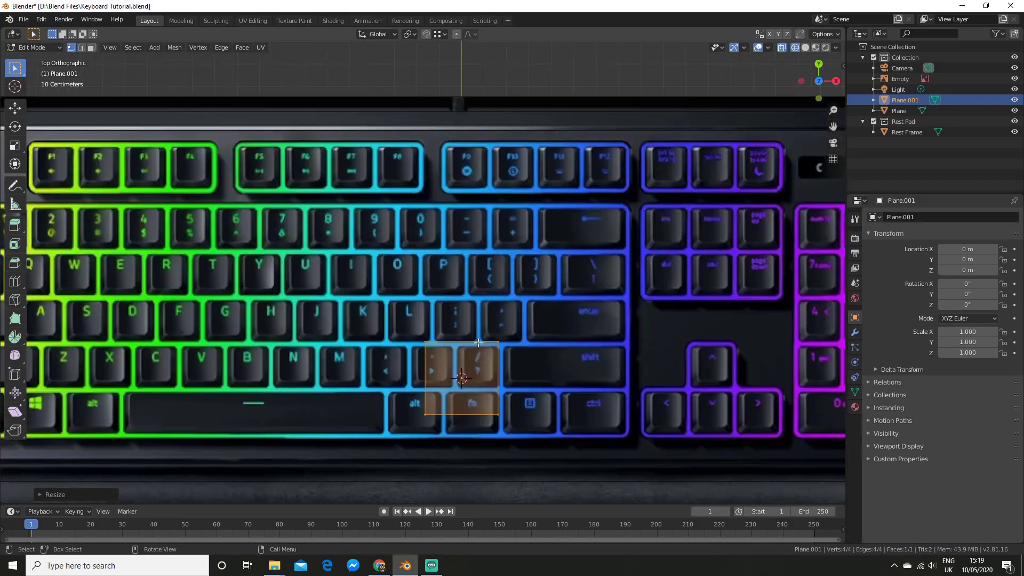
key(g)
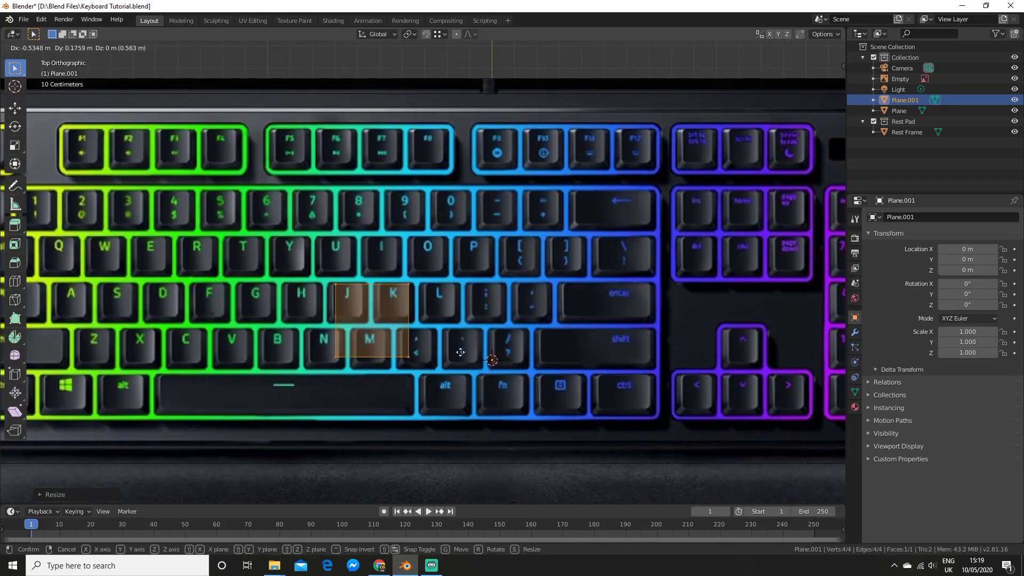
click(482, 335)
Scale the plane down to roughly the size of the K key, a factor of about 0.62
scroll(492, 339, up, 4)
shift+middle_drag(492, 339, 537, 309)
key(s)
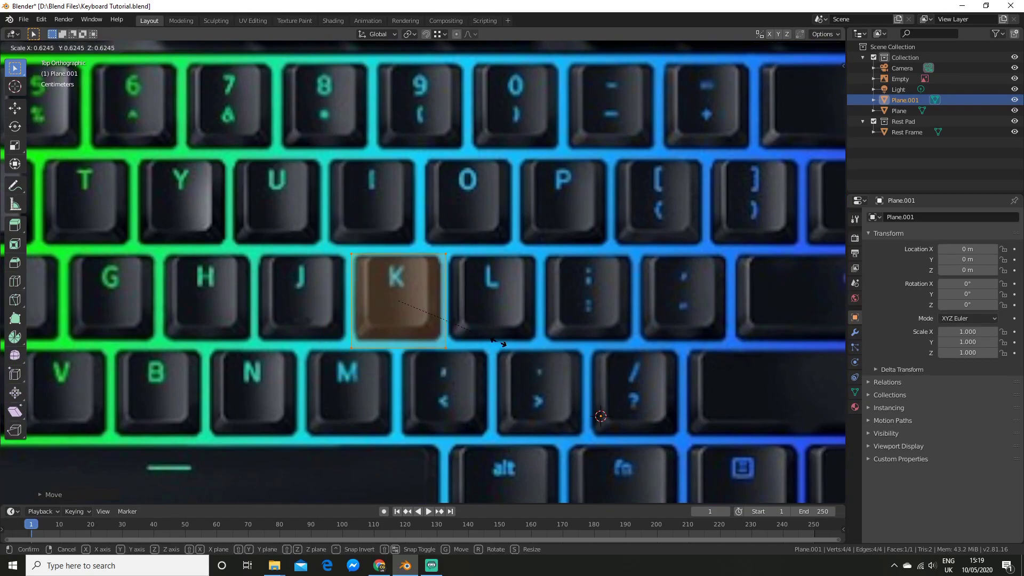
click(498, 342)
key(Tab)
key(Tab)
Align the plane's upper and lower edges with the K key's top face by moving each along the Y axis
drag(315, 218, 496, 255)
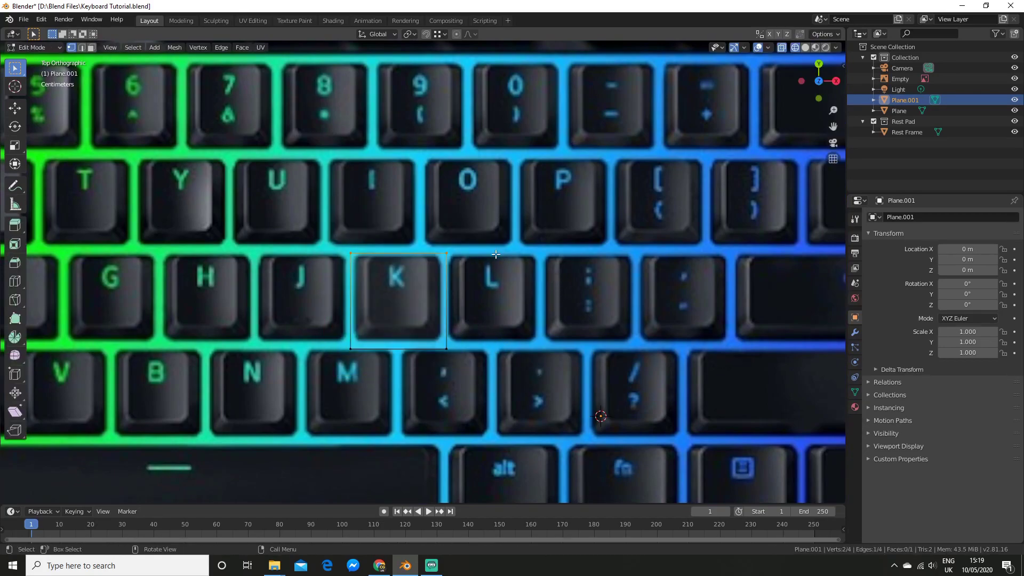
key(g)
key(y)
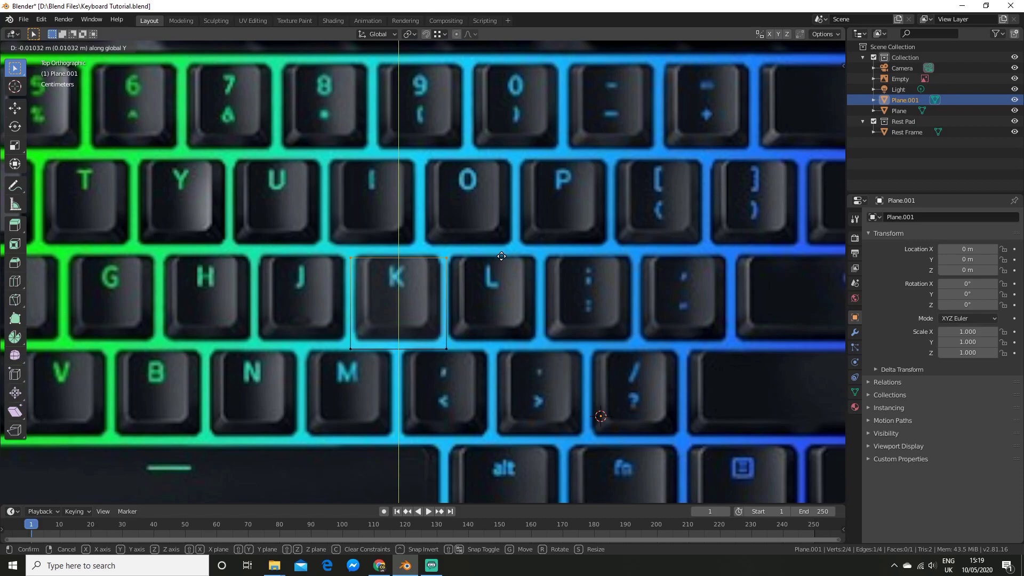
click(500, 256)
key(g)
key(y)
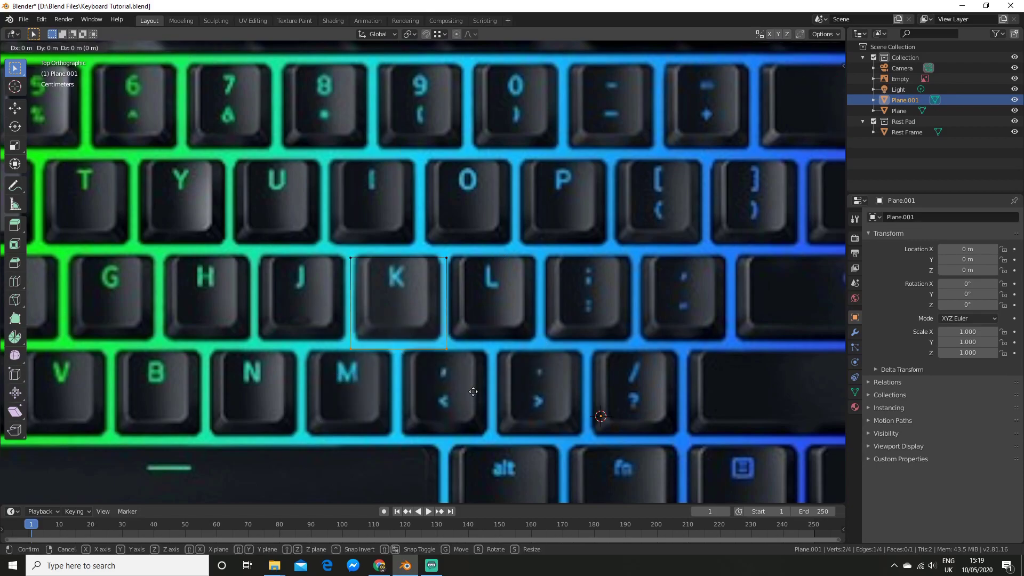
click(481, 369)
Align the plane's right and left edges with the K key's top face by moving each along the X axis
drag(432, 223, 529, 348)
key(g)
key(x)
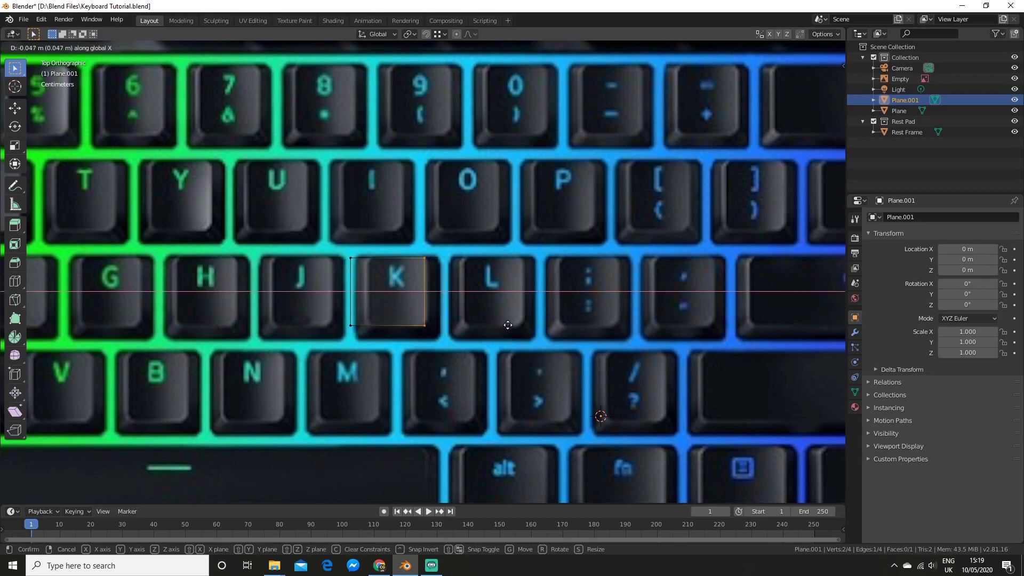
click(510, 325)
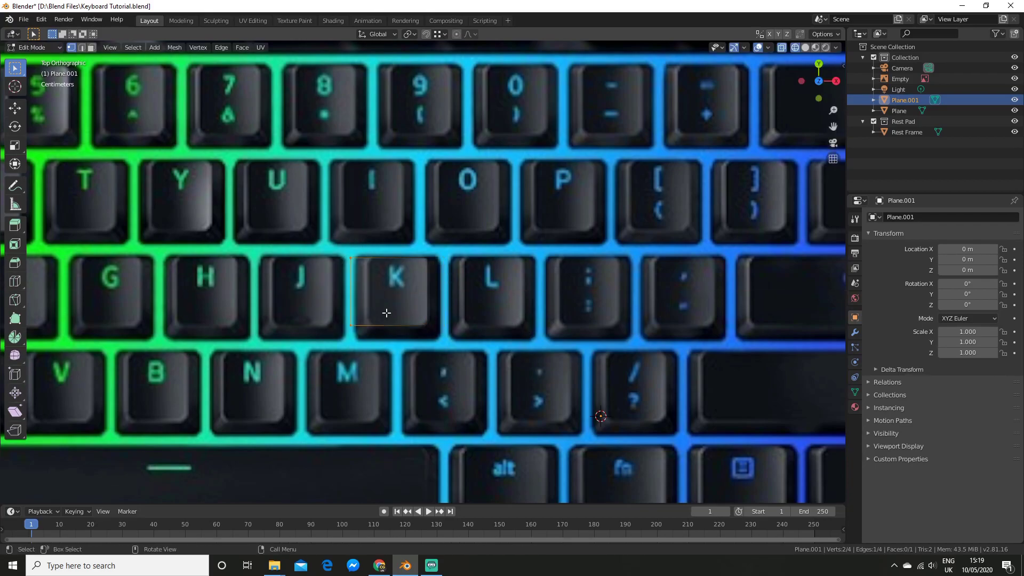
scroll(443, 355, up, 5)
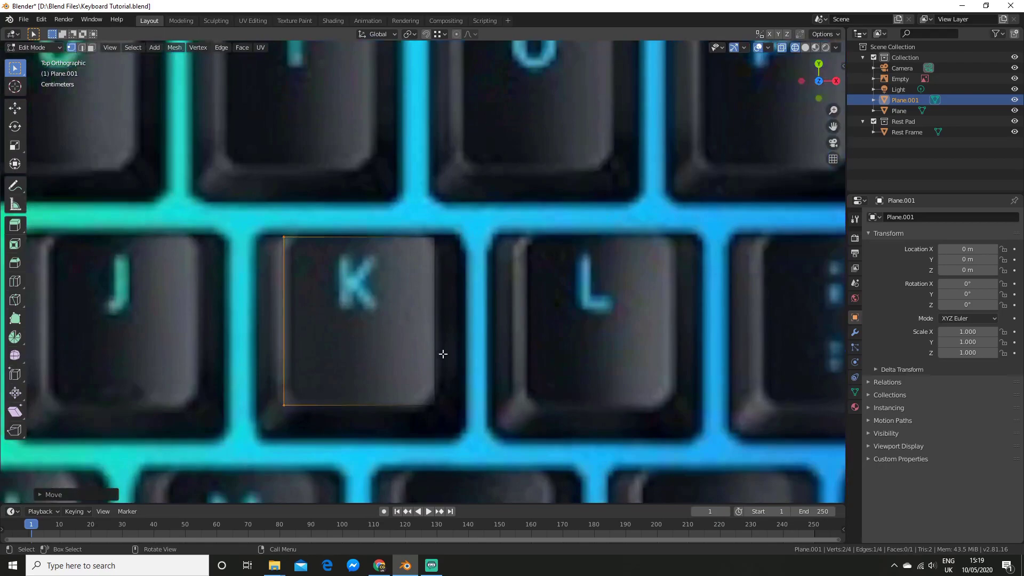
shift+middle_drag(443, 354, 477, 322)
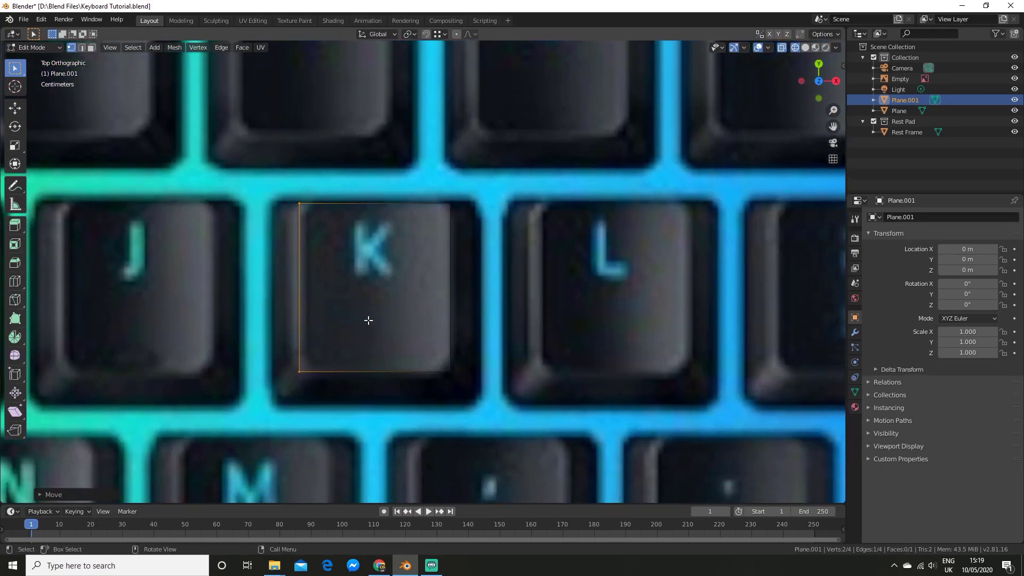
Extrude the whole plane in place and scale the extruded face out to the K key's outer outline
drag(280, 198, 491, 416)
scroll(493, 314, down, 3)
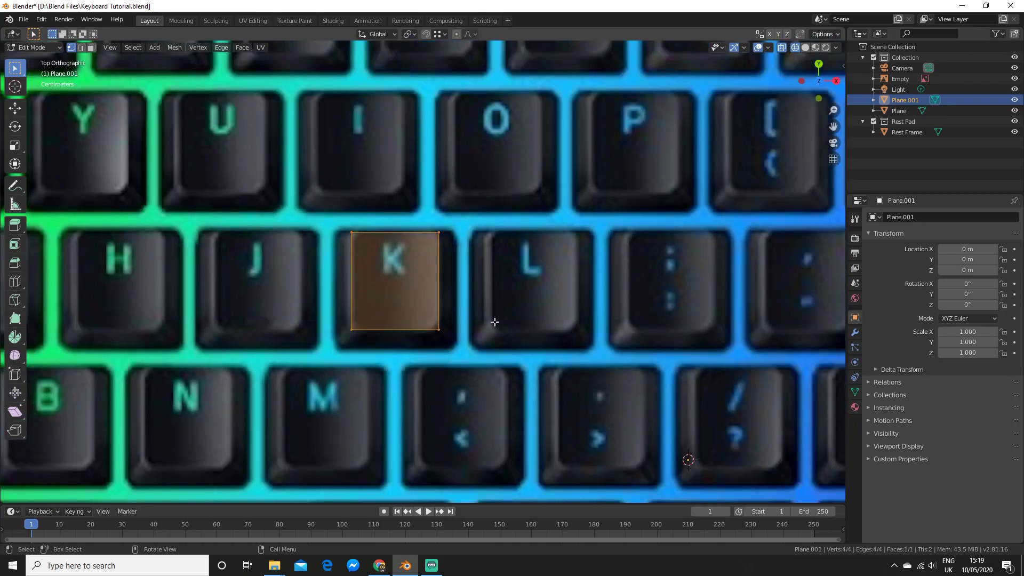
key(e)
key(Escape)
key(s)
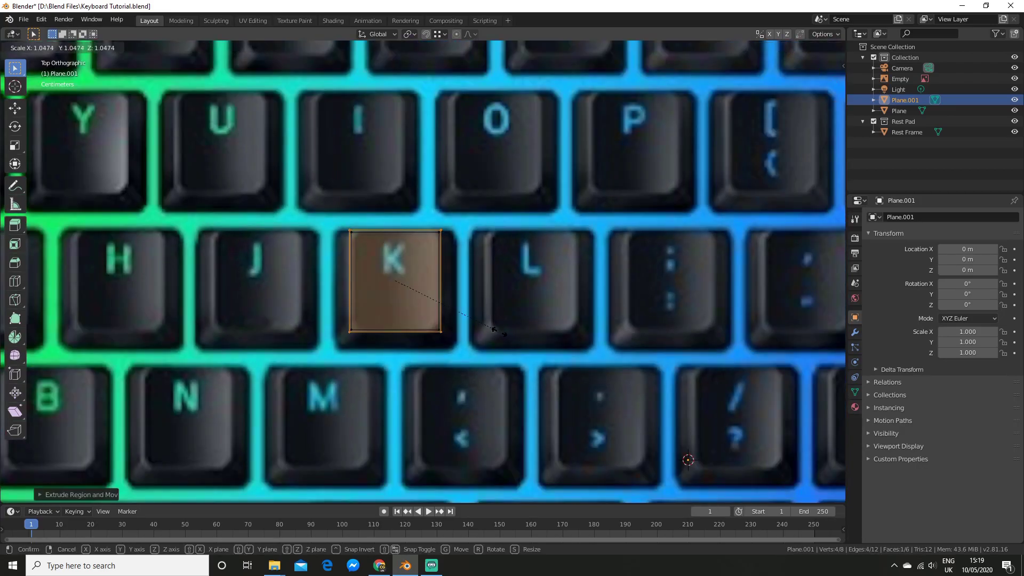
click(503, 336)
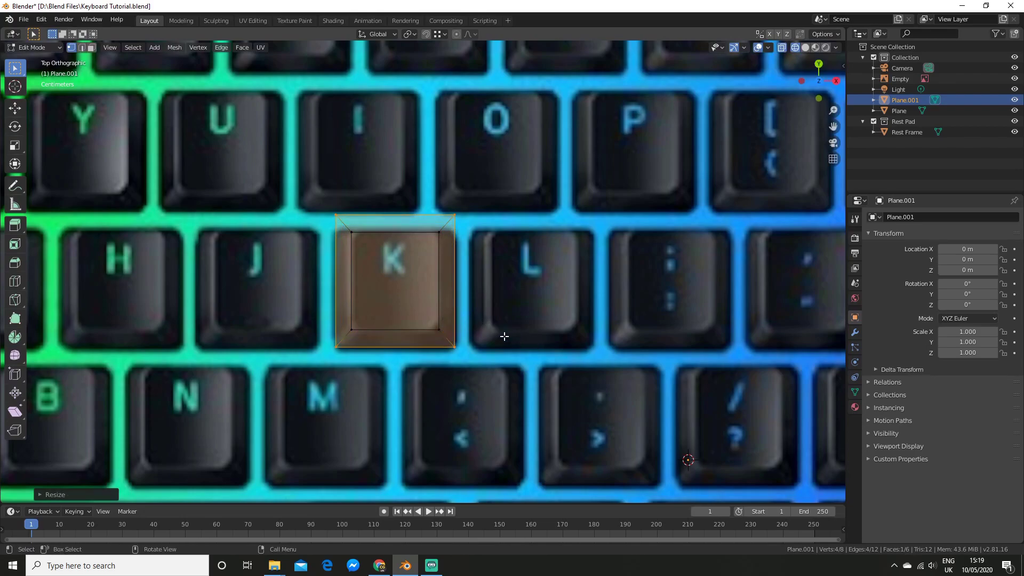
Move the outer face's upper edge about 0.019 m down the Y axis to match the K key's upper border
scroll(480, 346, up, 2)
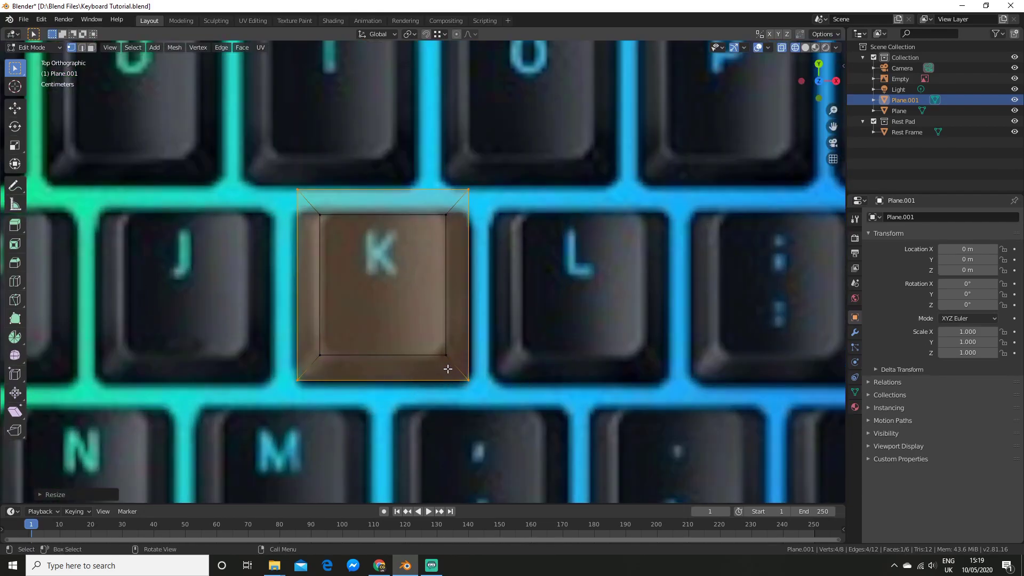
scroll(454, 365, up, 1)
shift+middle_drag(535, 341, 537, 368)
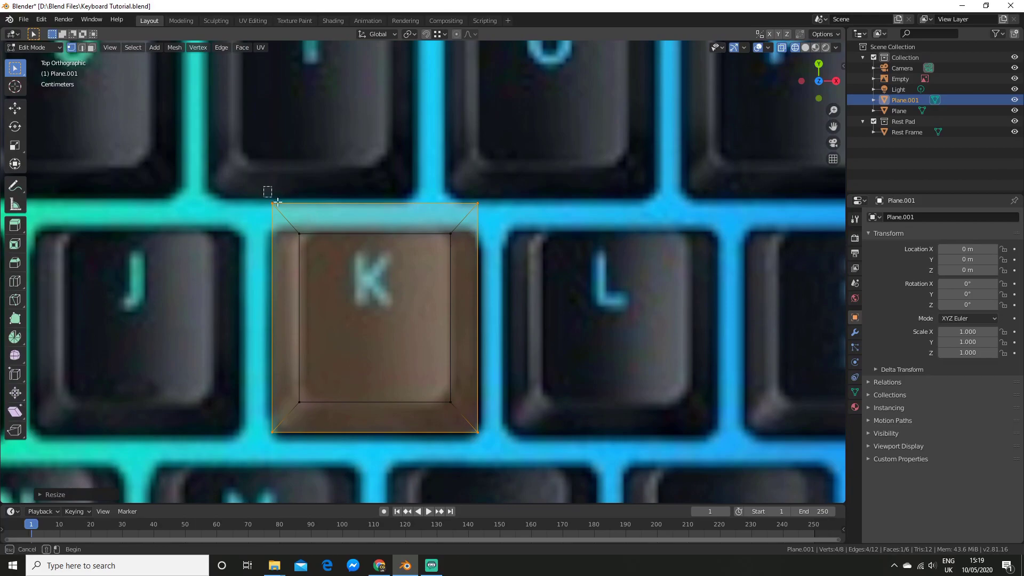
drag(278, 202, 319, 227)
shift+drag(442, 172, 522, 237)
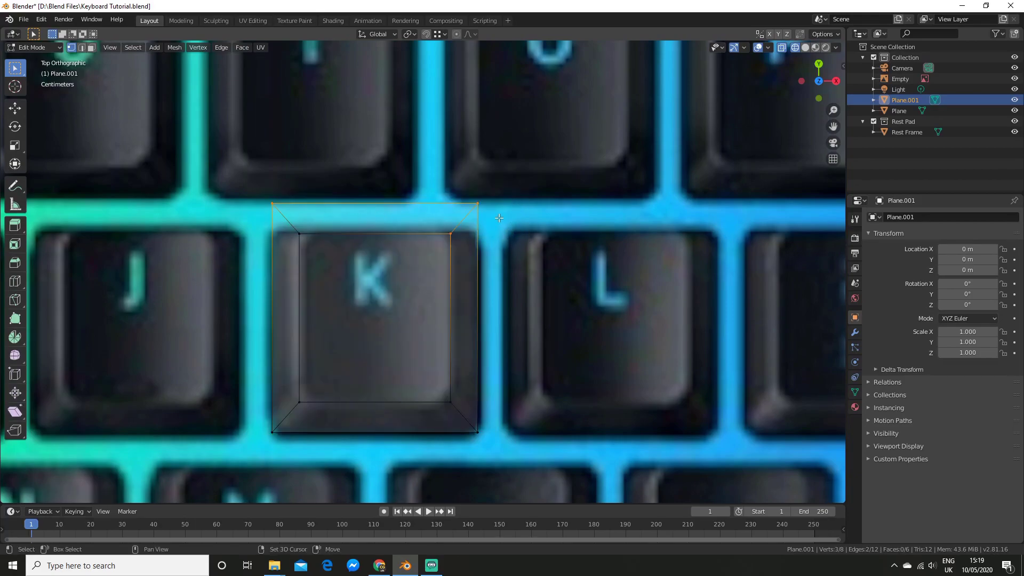
key(alt+a)
drag(265, 184, 282, 213)
key(g)
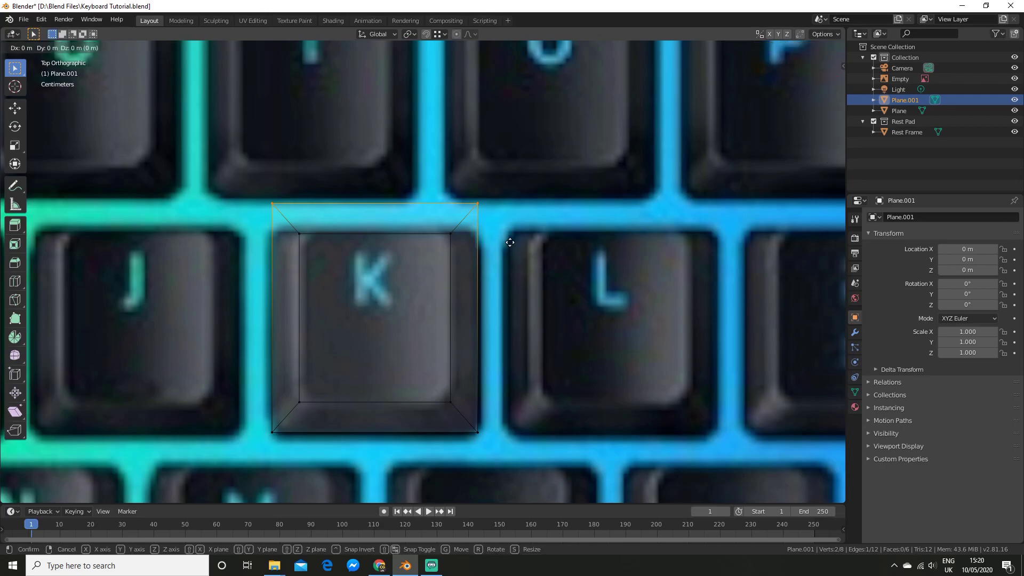
key(x)
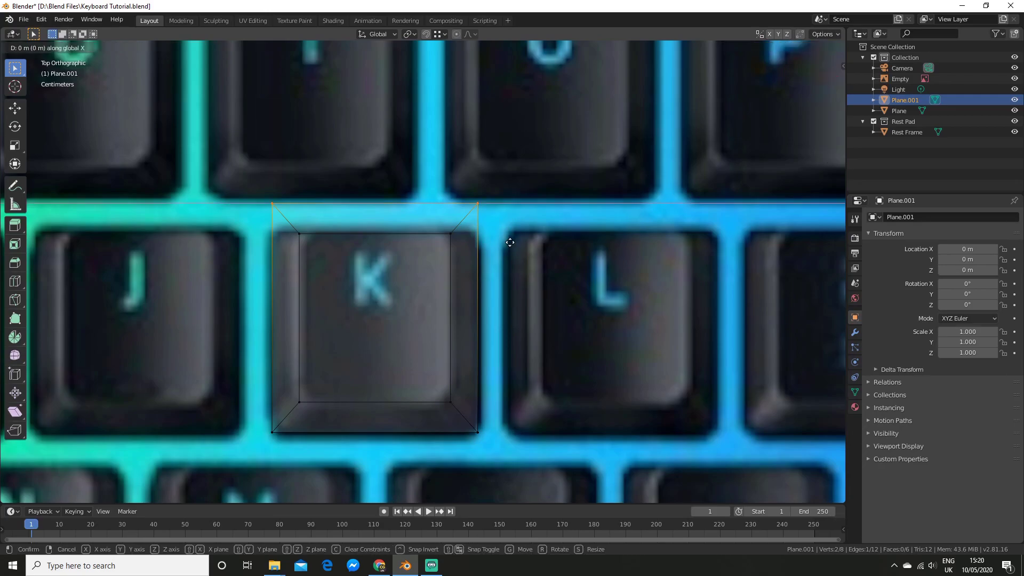
key(y)
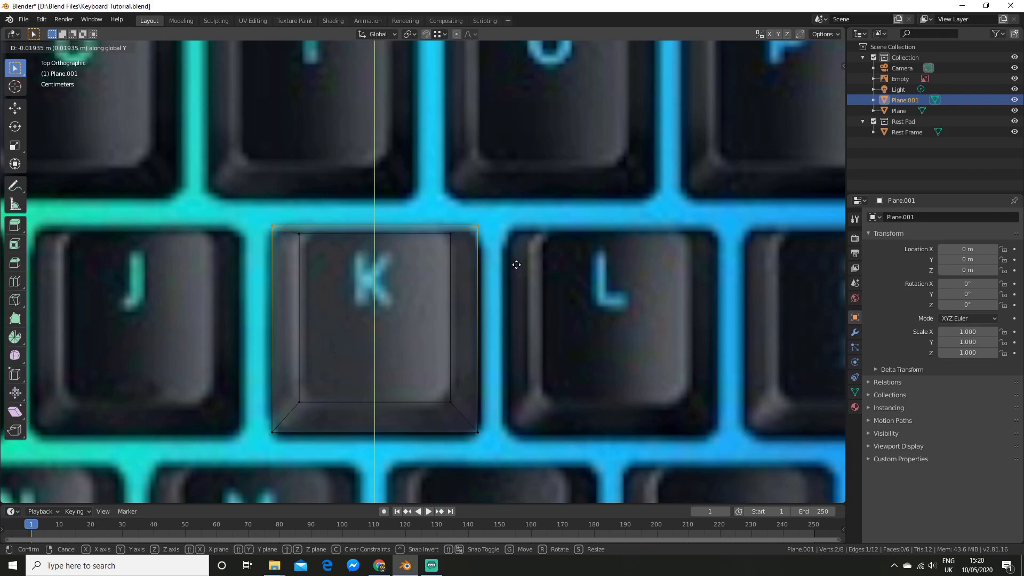
click(516, 265)
Select all four outer vertices and lower them along the Z axis to form a tapered keycap
scroll(516, 259, down, 3)
middle_drag(515, 259, 547, 272)
shift+click(483, 314)
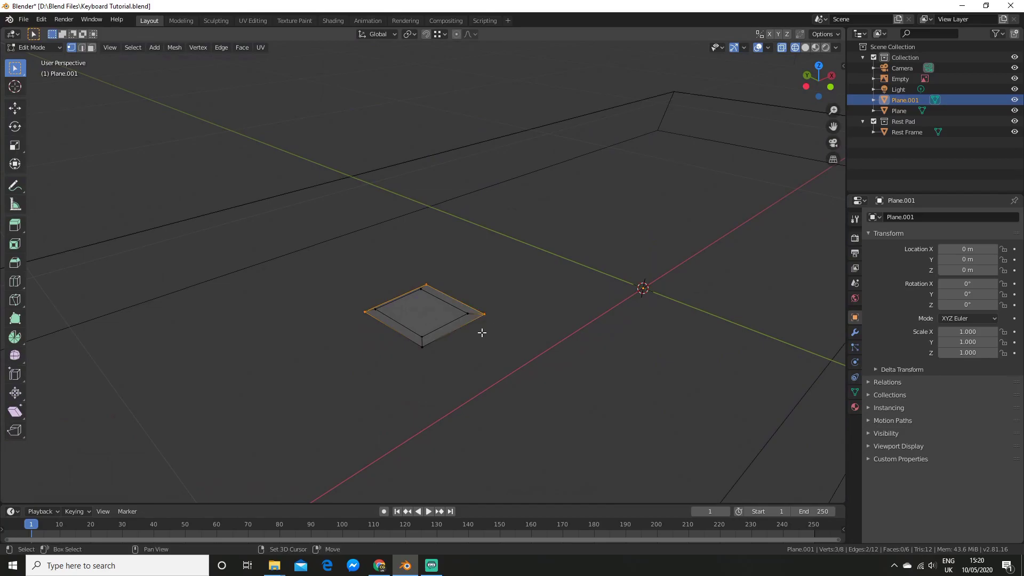
shift+click(422, 347)
mouse_move(507, 370)
middle_down()
mouse_move(533, 370)
mouse_move(517, 353)
middle_up()
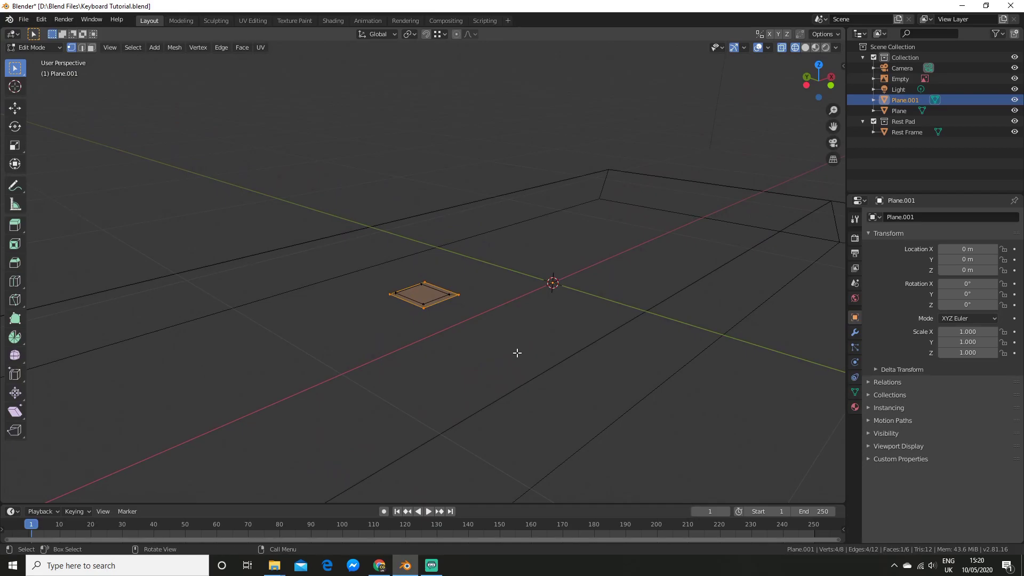
key(KP_0)
scroll(517, 352, up, 5)
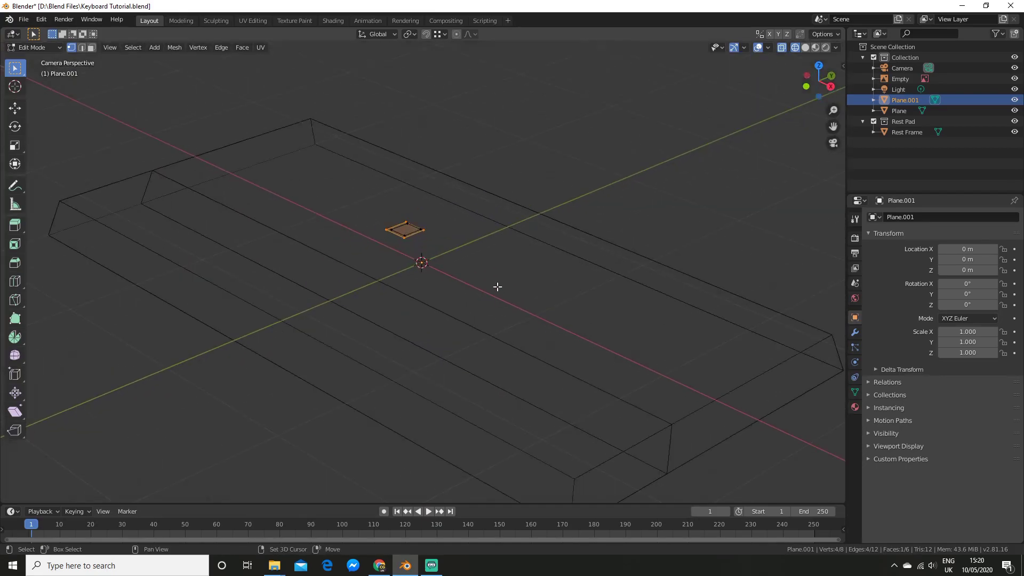
shift+middle_drag(497, 287, 495, 318)
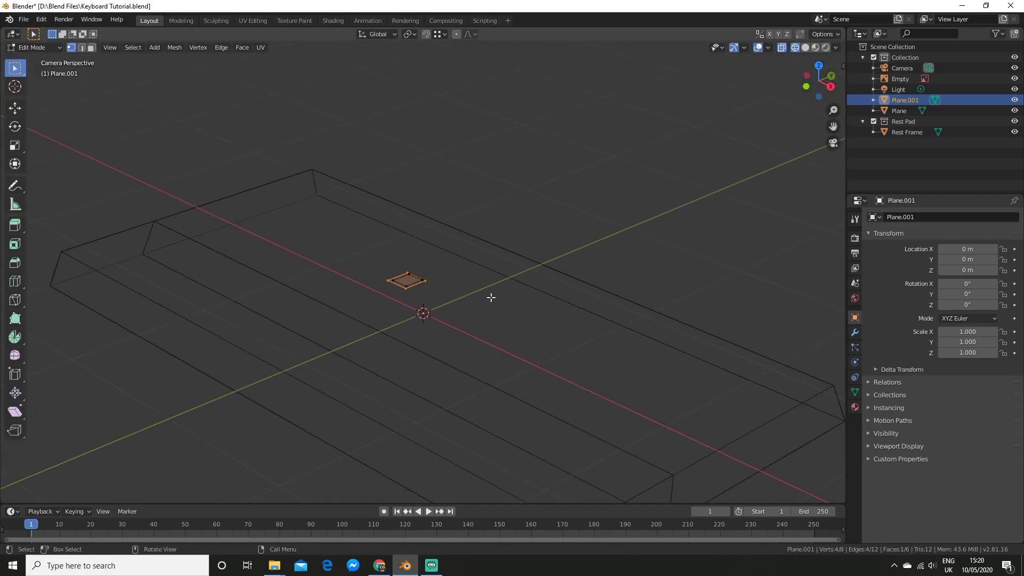
key(e)
key(z)
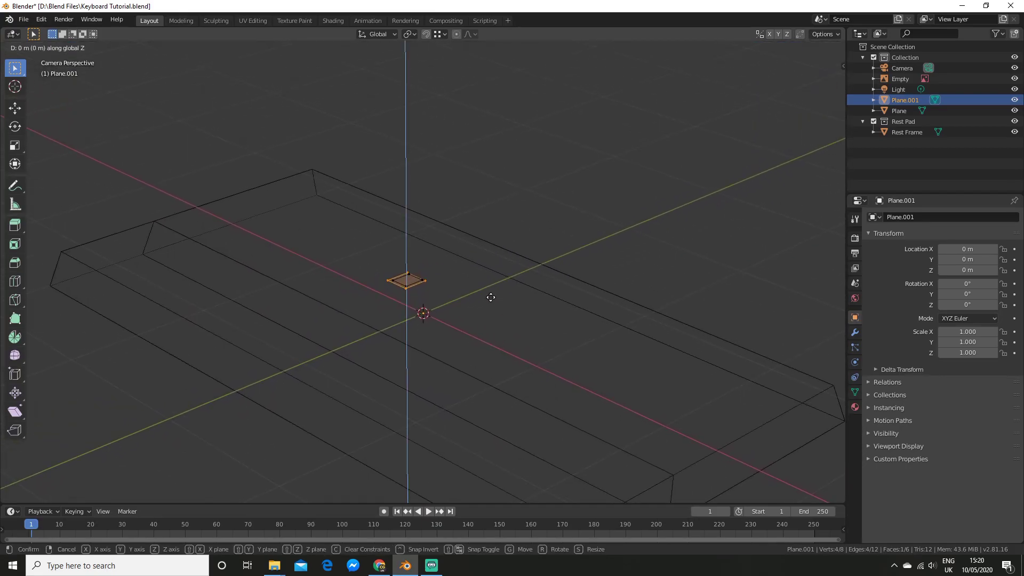
click(505, 306)
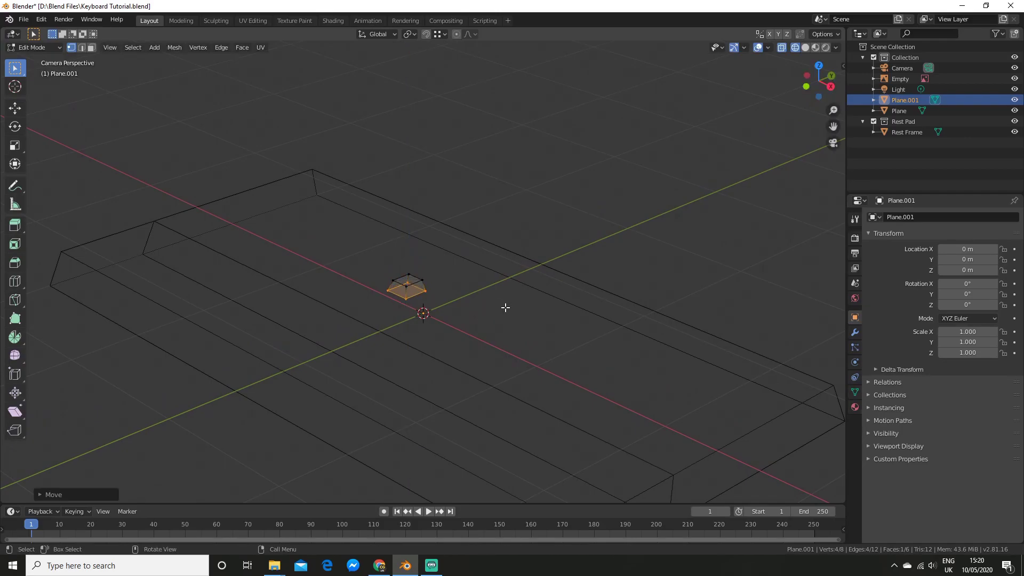
Lower the keycap's selected bottom face further along the Z axis to make the keycap taller
scroll(504, 313, up, 4)
middle_drag(483, 336, 517, 341)
scroll(480, 320, up, 5)
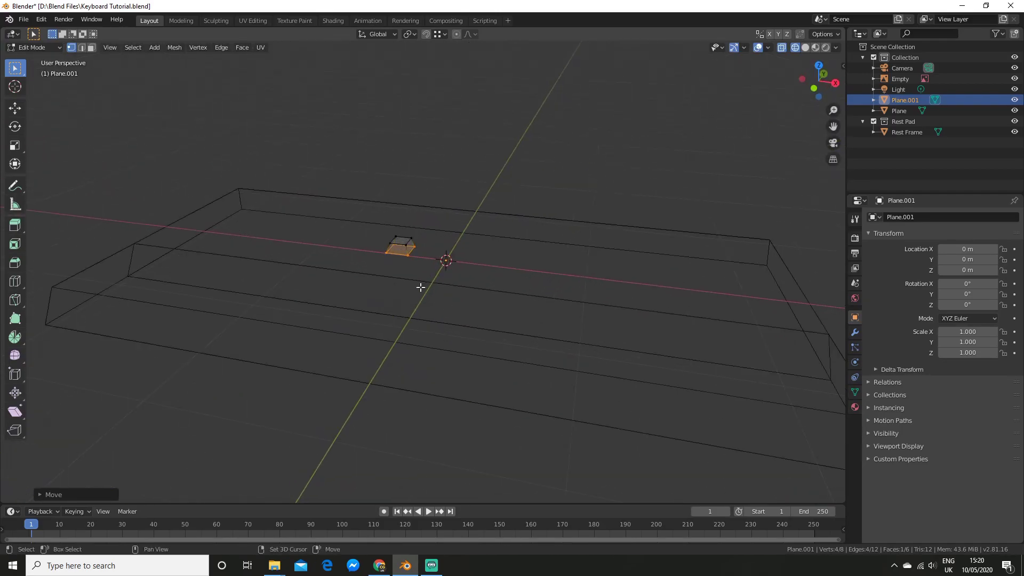
scroll(437, 331, up, 6)
shift+middle_drag(420, 288, 492, 310)
scroll(521, 338, up, 3)
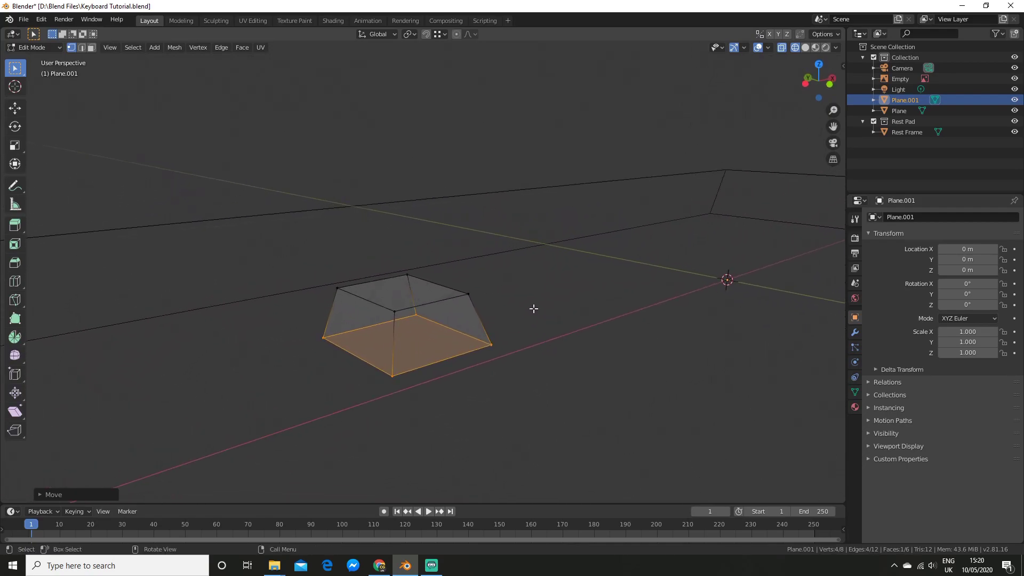
key(g)
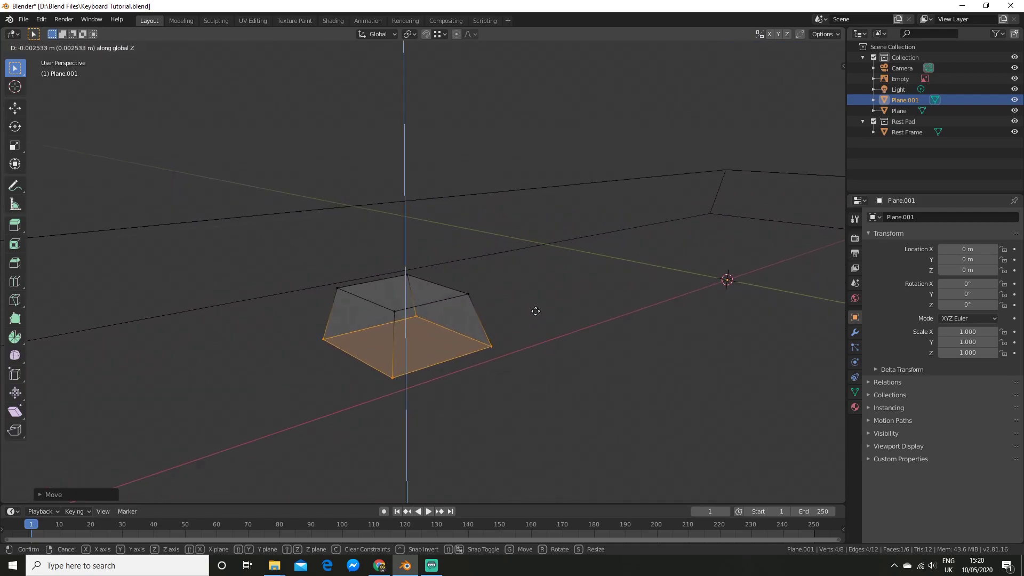
click(552, 334)
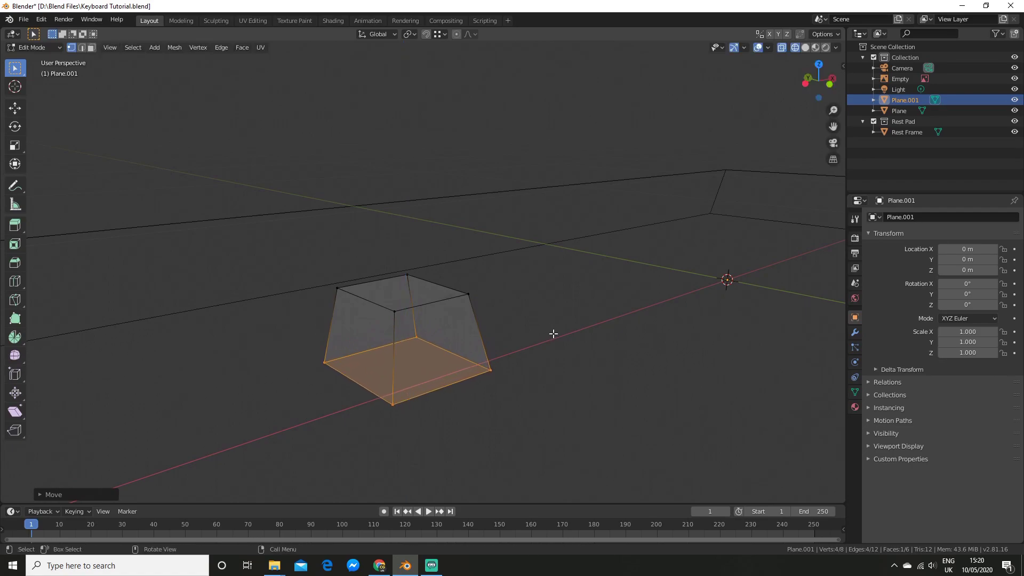
Select the whole keycap mesh and assign an edge bevel weight to all of its edges
scroll(574, 340, down, 5)
middle_drag(574, 341, 533, 249)
scroll(505, 352, up, 4)
scroll(504, 358, up, 4)
key(Tab)
scroll(518, 301, down, 1)
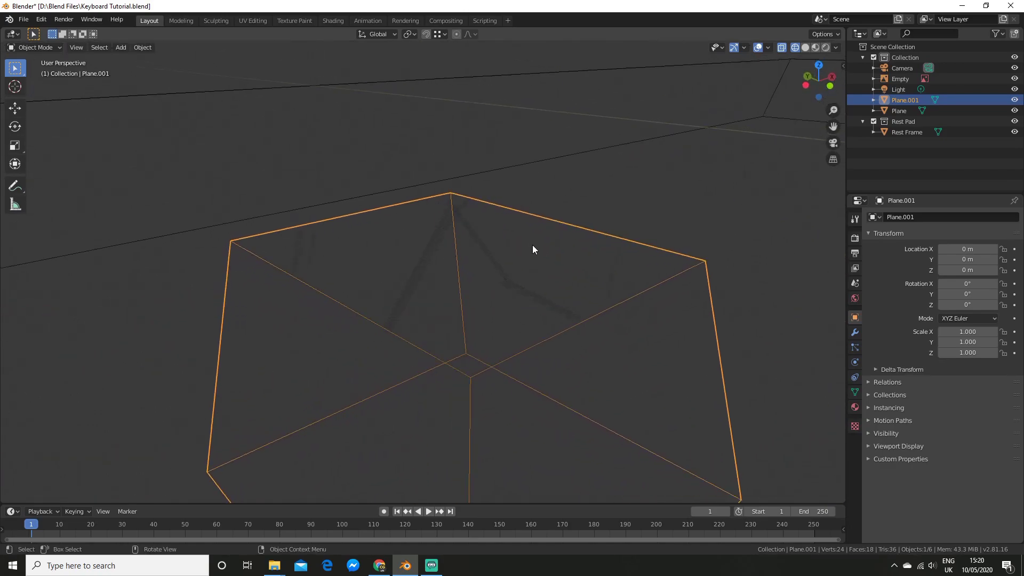
scroll(538, 320, down, 6)
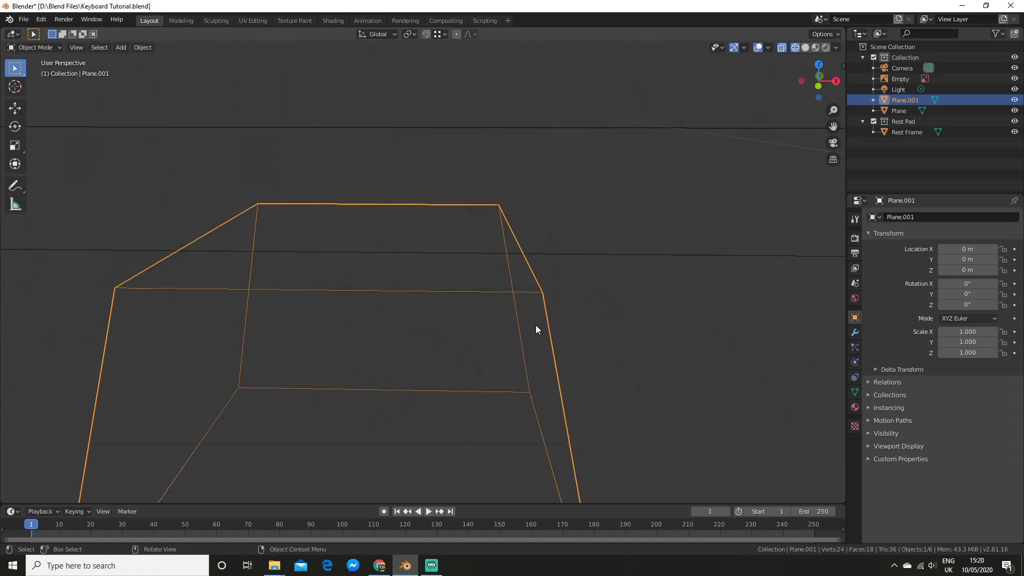
key(Tab)
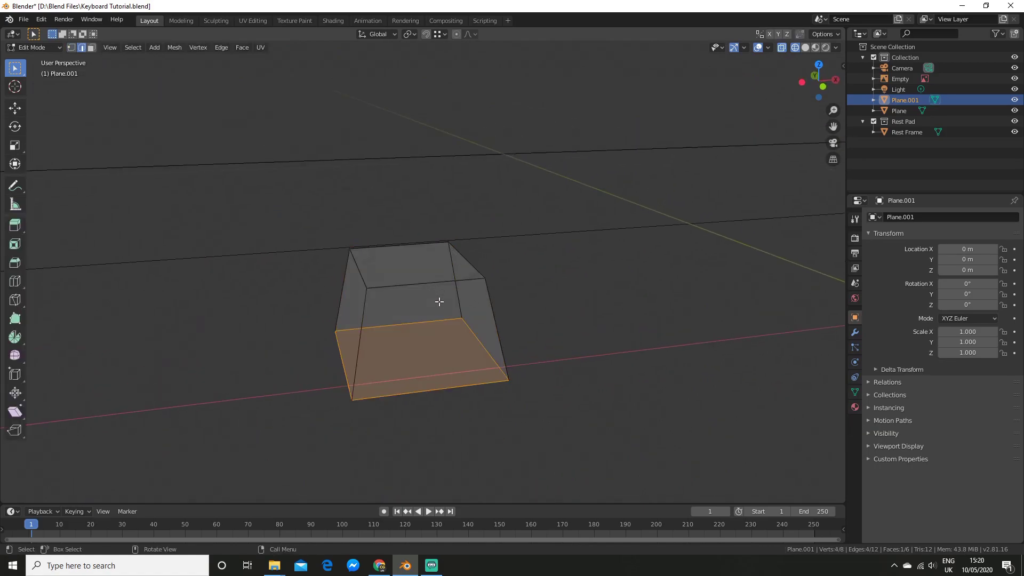
key(a)
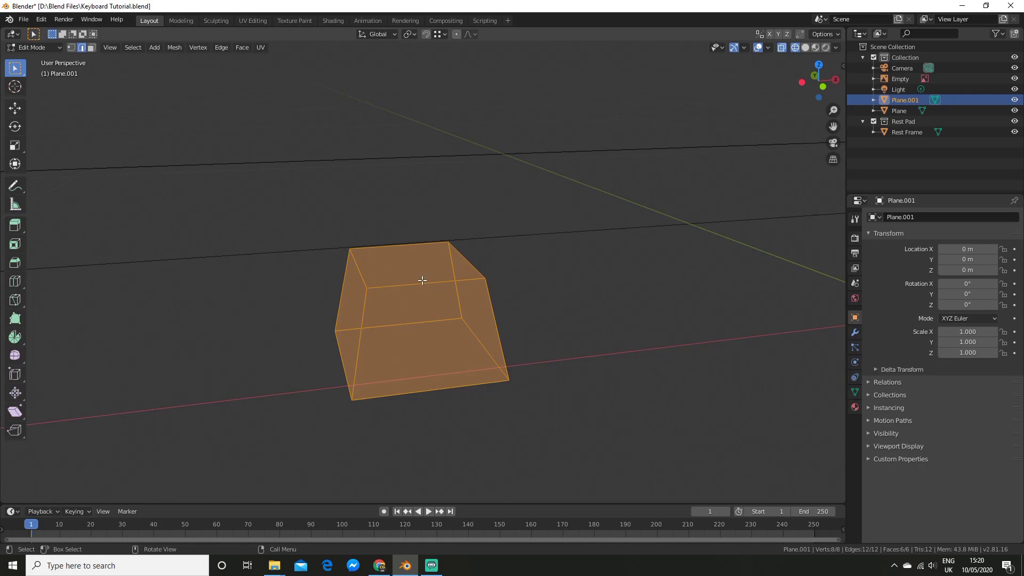
key(ctrl+e)
click(421, 280)
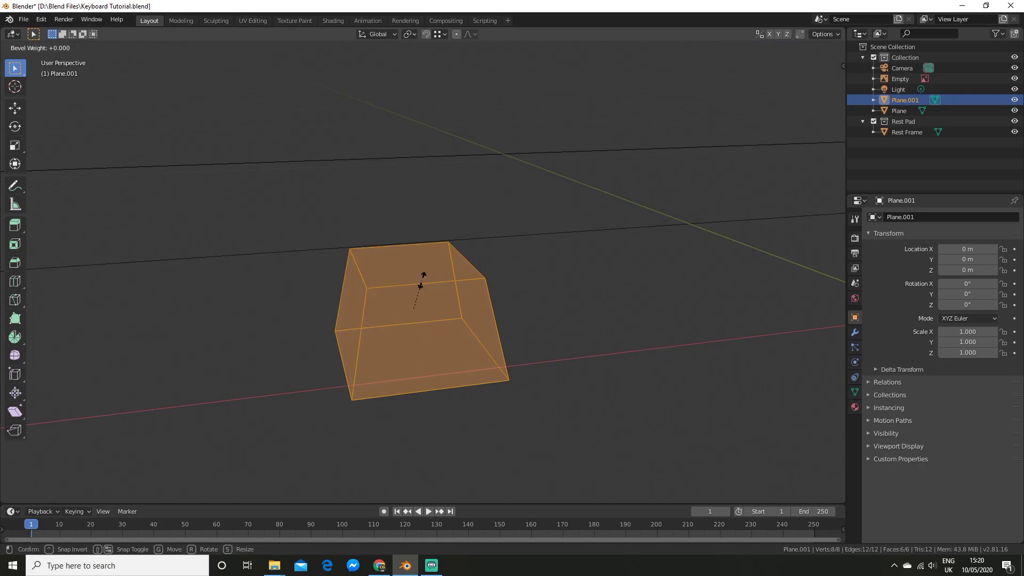
key(Return)
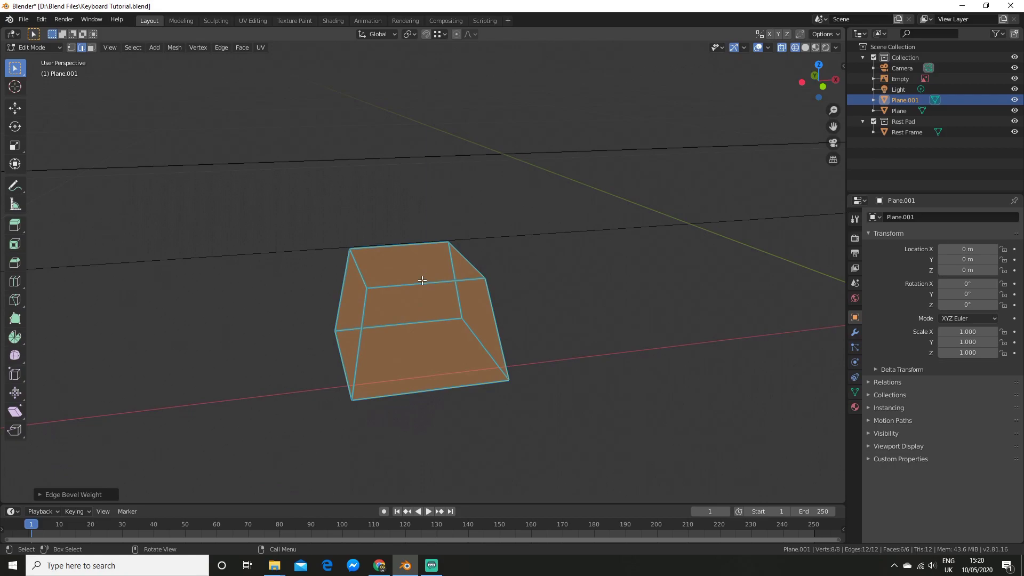
Add a Bevel modifier to the keycap with Clamp Overlap off, 4 segments and a width of 0.103 m
click(855, 332)
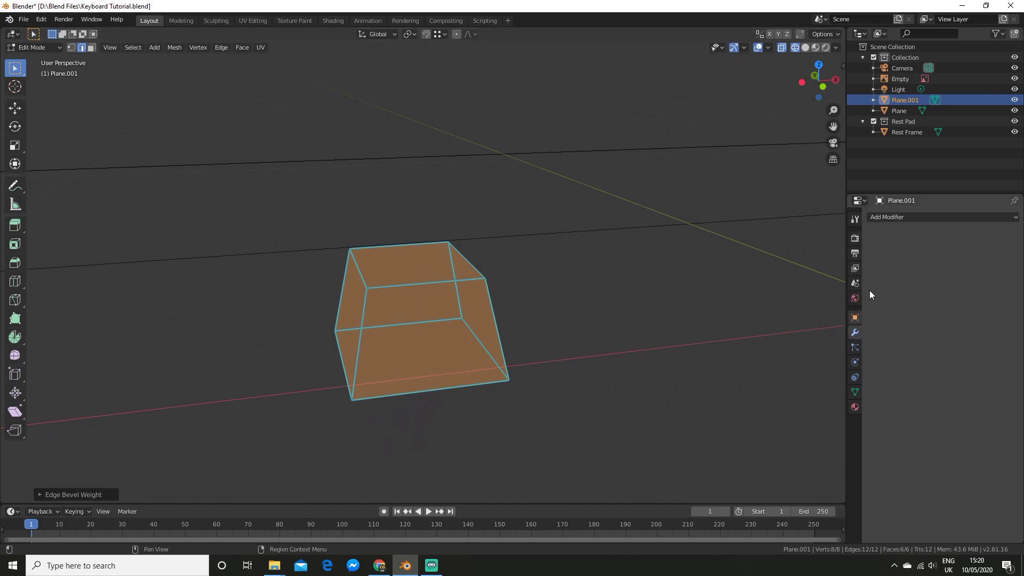
click(906, 217)
click(817, 253)
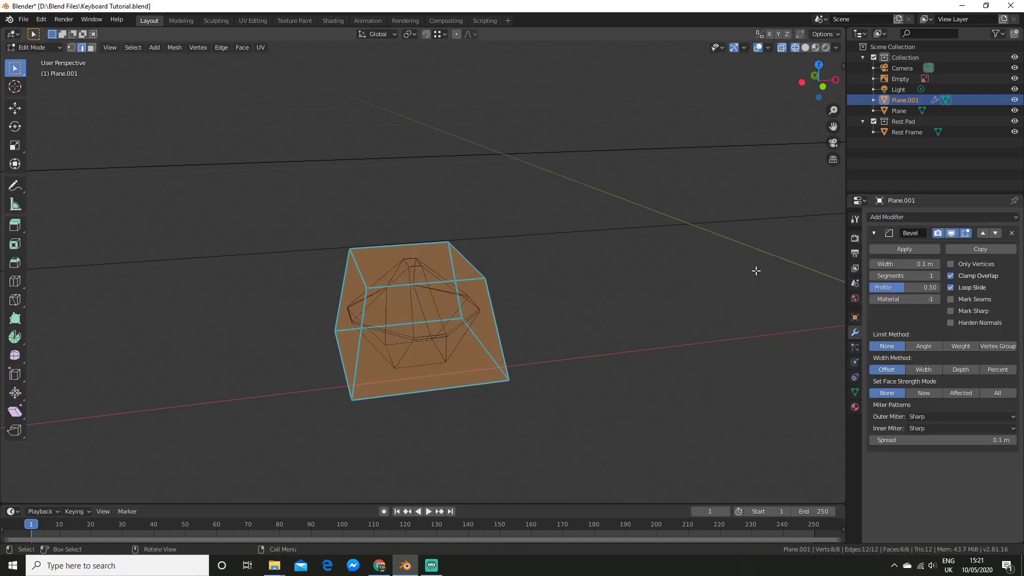
scroll(632, 297, up, 3)
scroll(631, 297, down, 4)
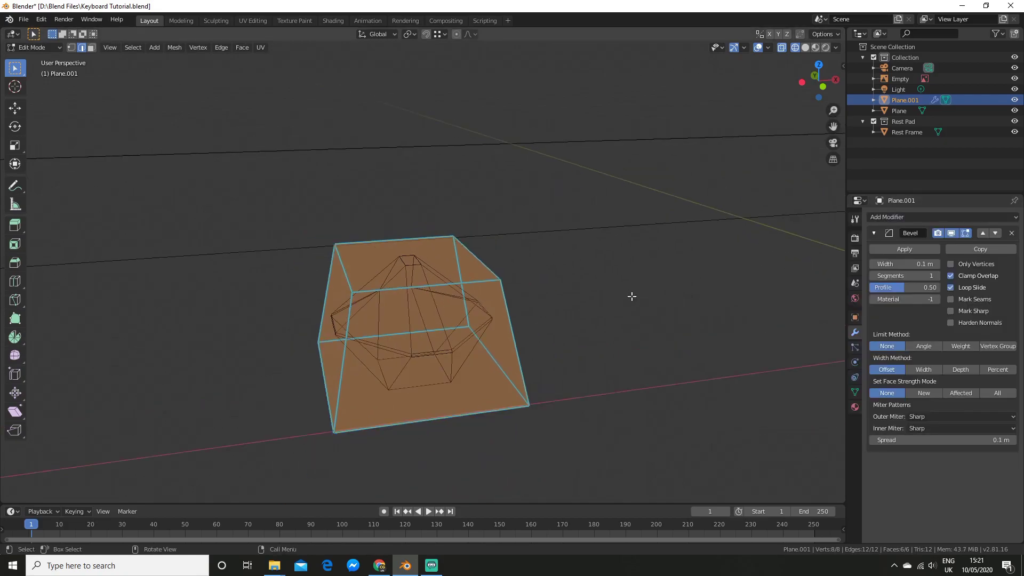
click(951, 276)
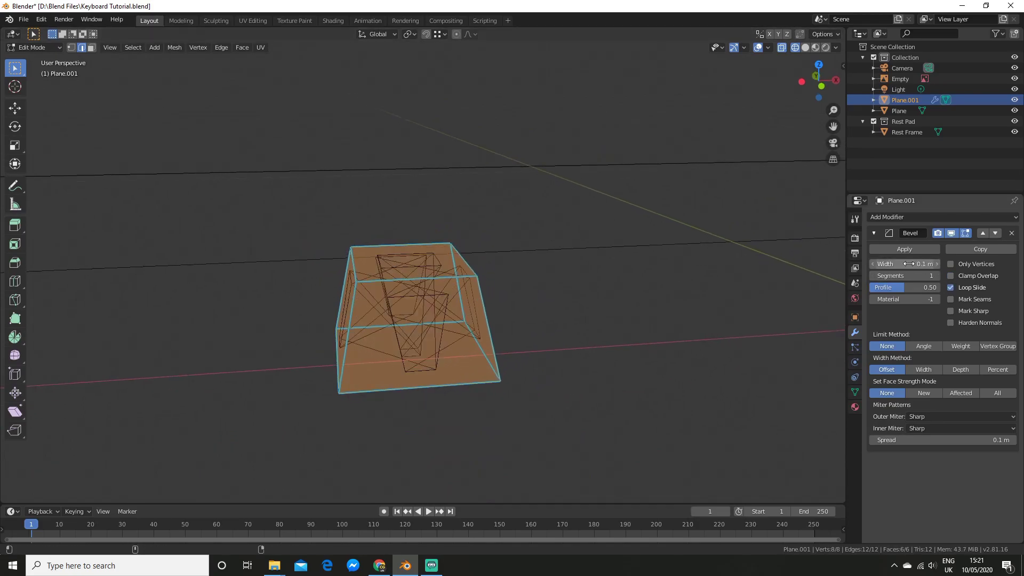
click(937, 276)
click(937, 276)
click(937, 276)
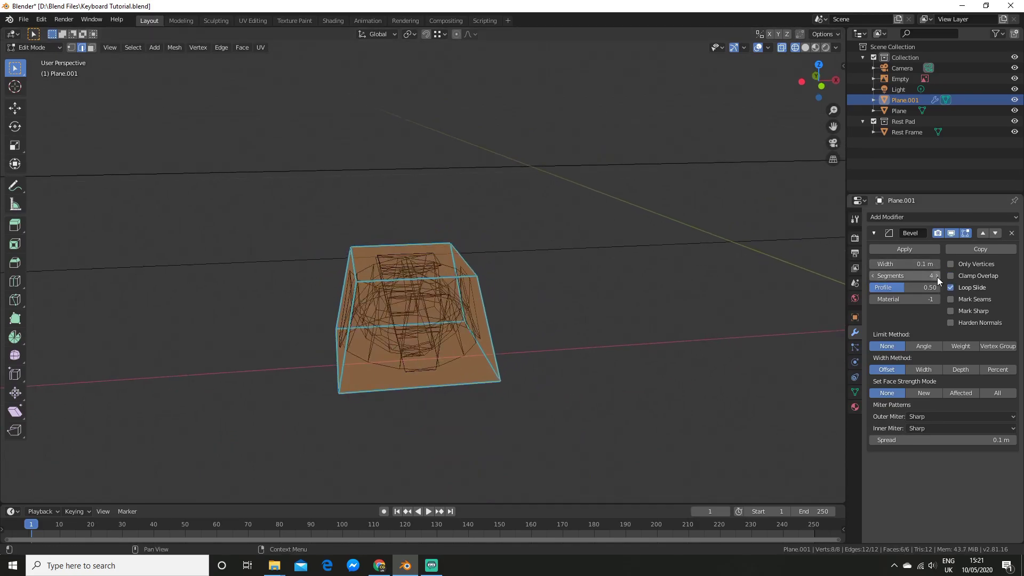
drag(928, 265, 939, 265)
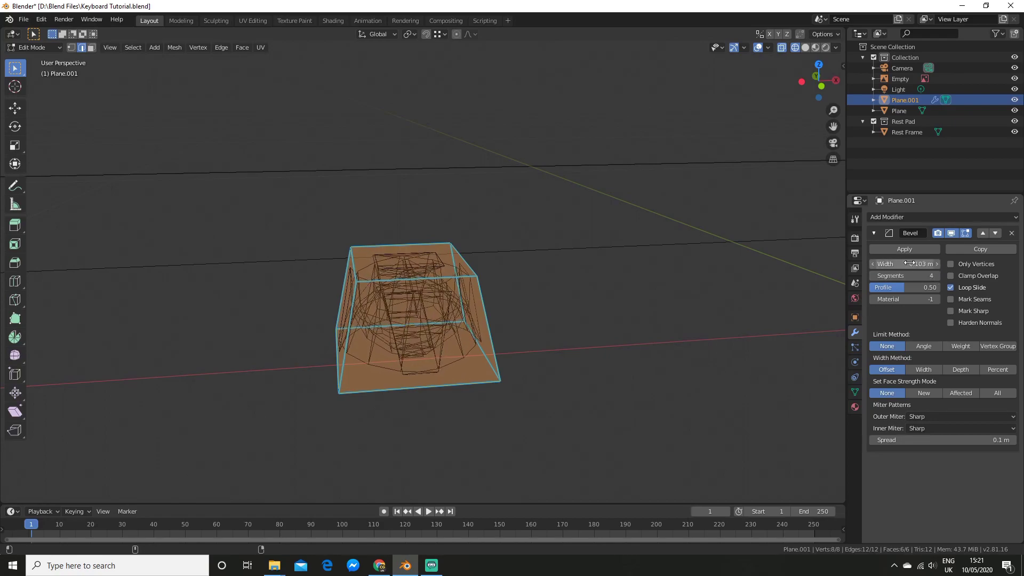
Show the model in solid shading and raise the keycap object along the Z axis above the keyboard base
key(shift+z)
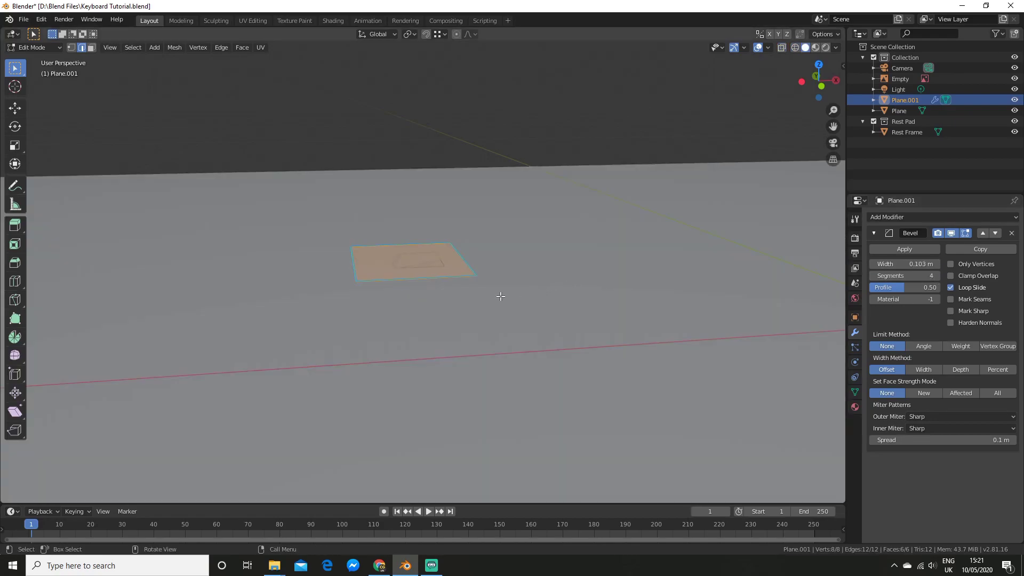
key(Tab)
key(g)
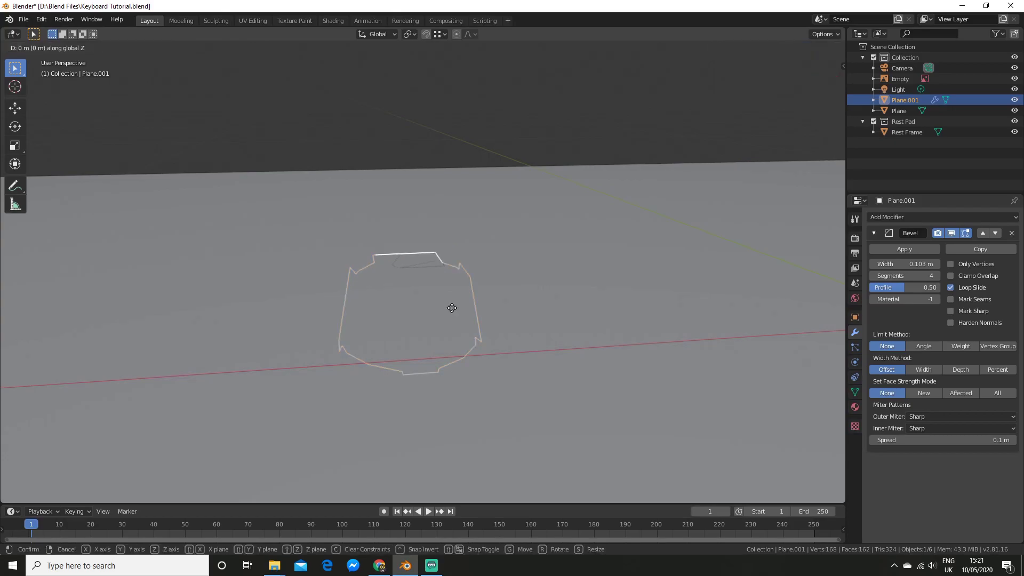
click(539, 191)
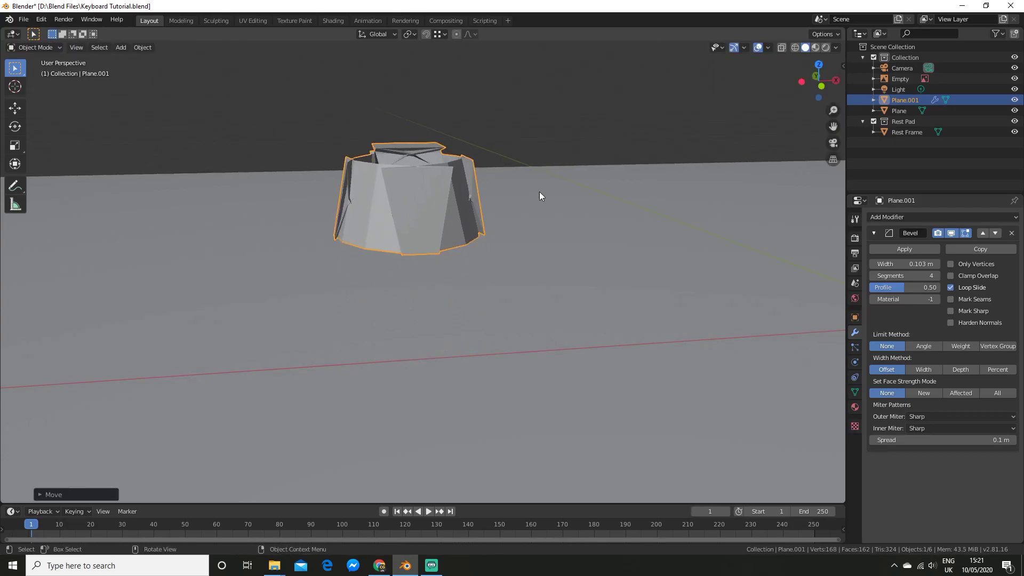
Reduce the keycap's bevel width to 0.008 m
shift+middle_drag(539, 191, 547, 248)
scroll(547, 251, up, 2)
drag(906, 264, 860, 264)
middle_drag(717, 288, 516, 292)
Check the bevelled edges against the keycap mesh and set the bevel's limit method to Weight
key(Tab)
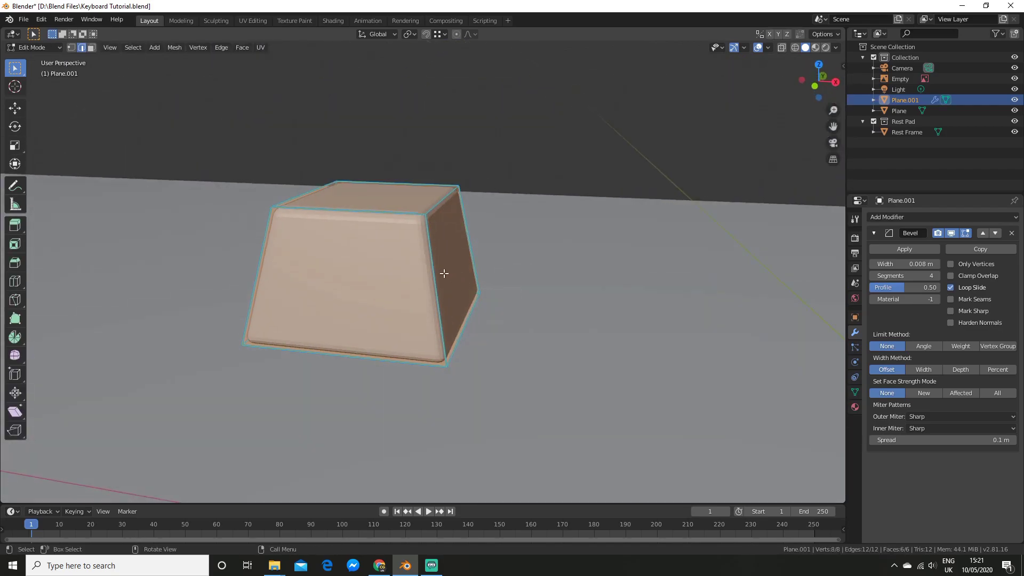
scroll(444, 273, up, 5)
middle_drag(444, 273, 463, 300)
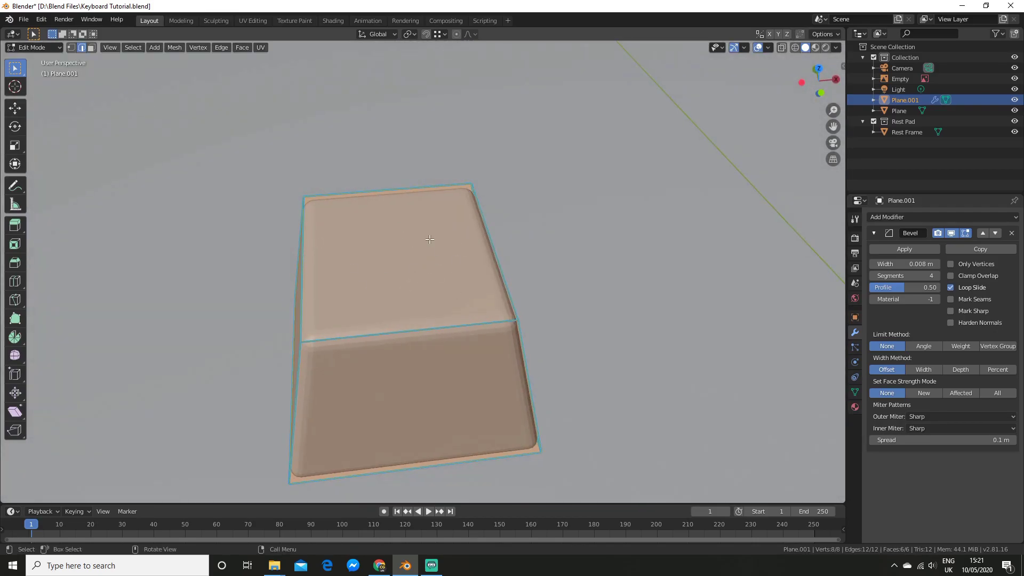
middle_drag(595, 290, 599, 255)
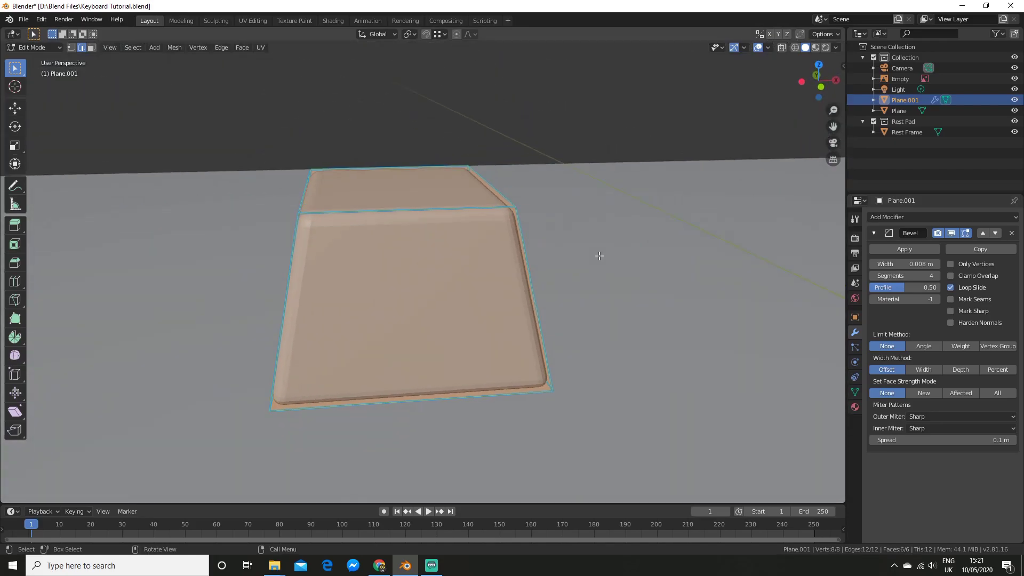
click(968, 344)
mouse_move(599, 224)
middle_down()
mouse_move(605, 234)
mouse_move(614, 226)
mouse_move(593, 233)
middle_up()
key(Tab)
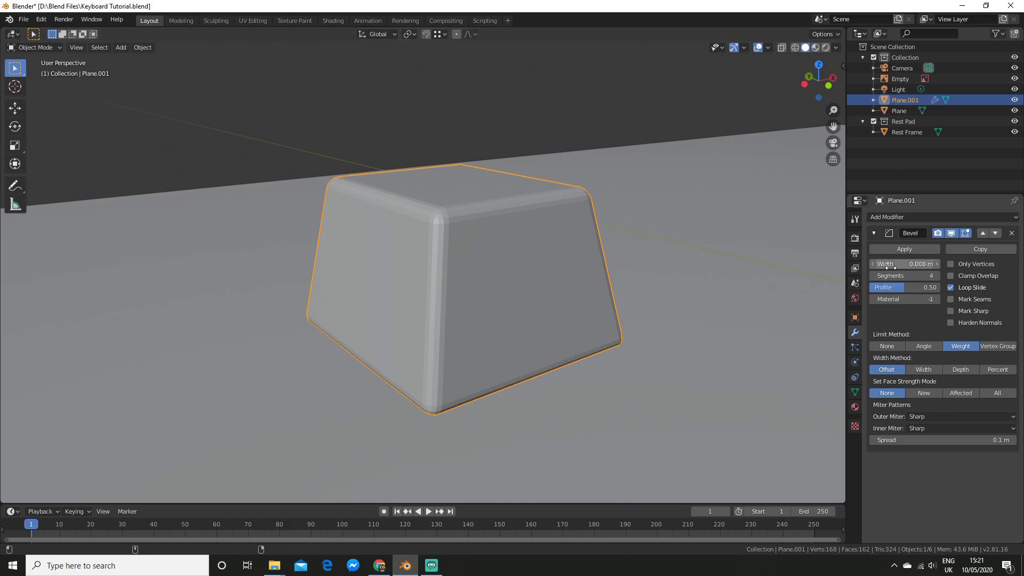
Set the bevel width to 0.013 m and shade the keycap smooth
drag(906, 264, 923, 264)
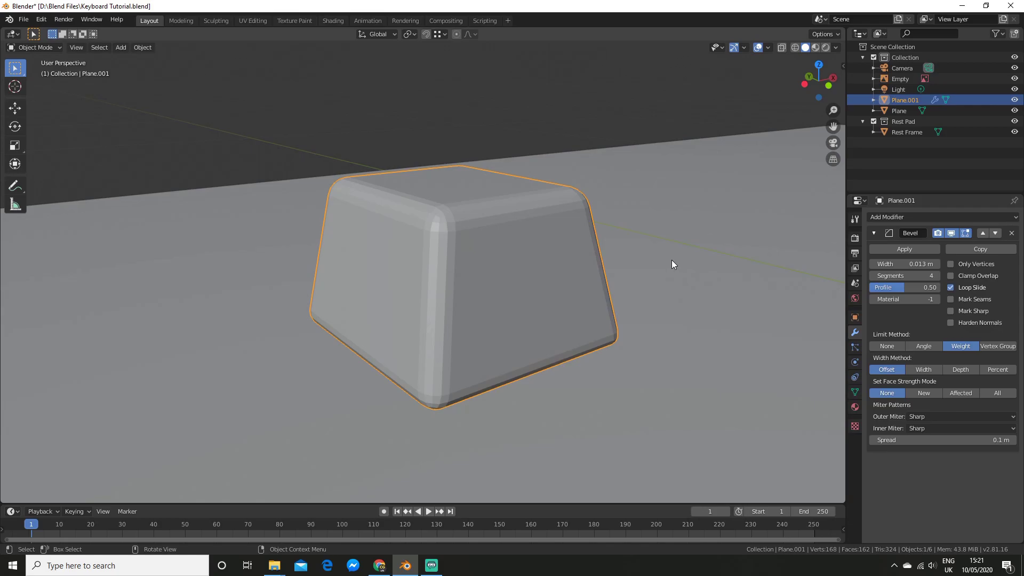
middle_drag(671, 260, 544, 266)
right_click(440, 261)
click(439, 243)
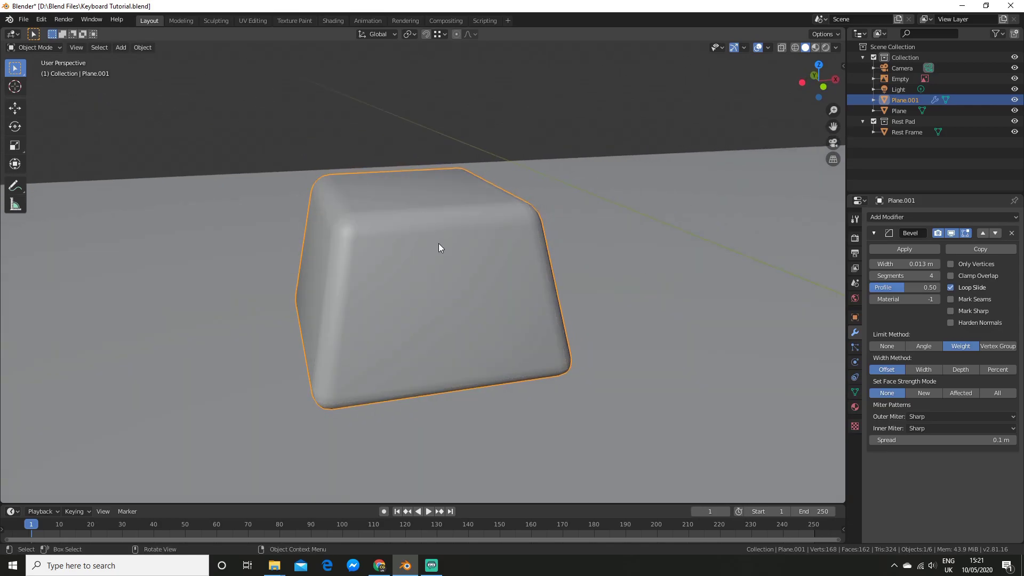
Tighten the keycap's rounded edges by setting the bevel width to 0.006 m
scroll(471, 254, down, 4)
middle_drag(472, 254, 446, 248)
scroll(446, 248, up, 3)
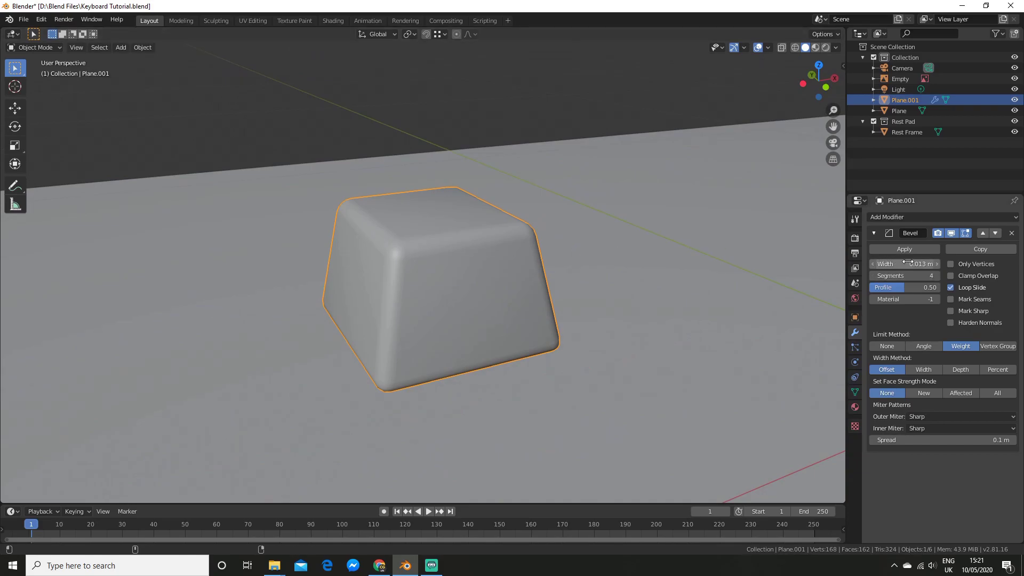
drag(904, 264, 896, 264)
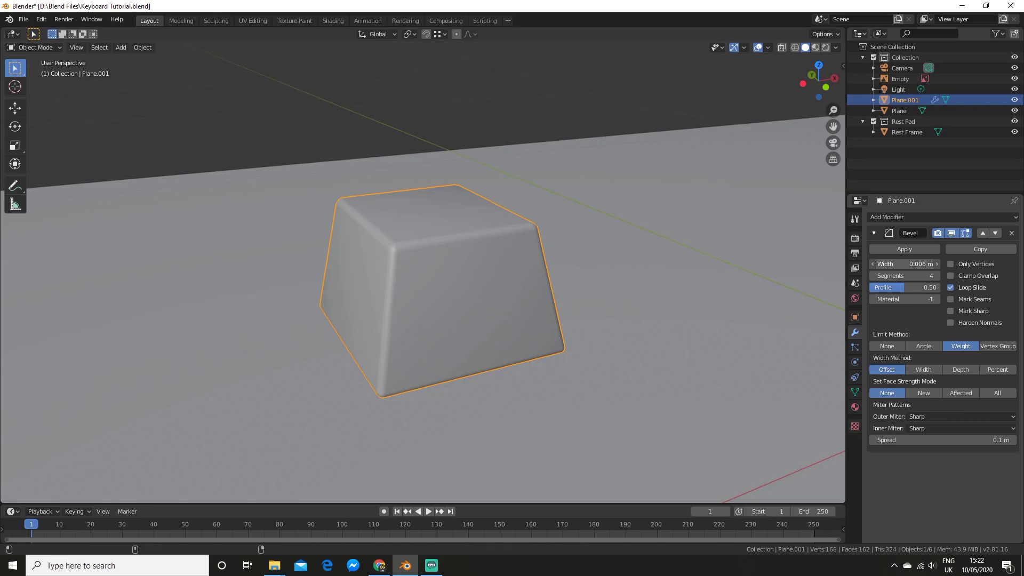
Select only the keycap's top face and subdivide it twice into a 4 by 4 grid
middle_drag(640, 288, 453, 262)
scroll(592, 273, up, 2)
scroll(592, 277, up, 1)
scroll(562, 328, up, 4)
key(Tab)
key(alt+a)
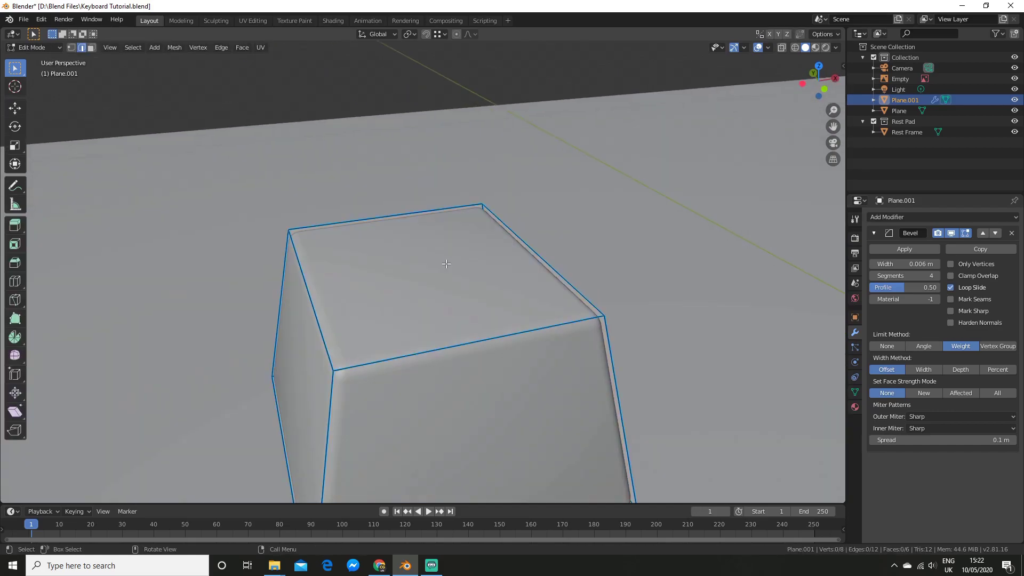
key(3)
click(422, 274)
middle_drag(422, 274, 405, 274)
right_click(406, 274)
click(406, 273)
right_click(405, 273)
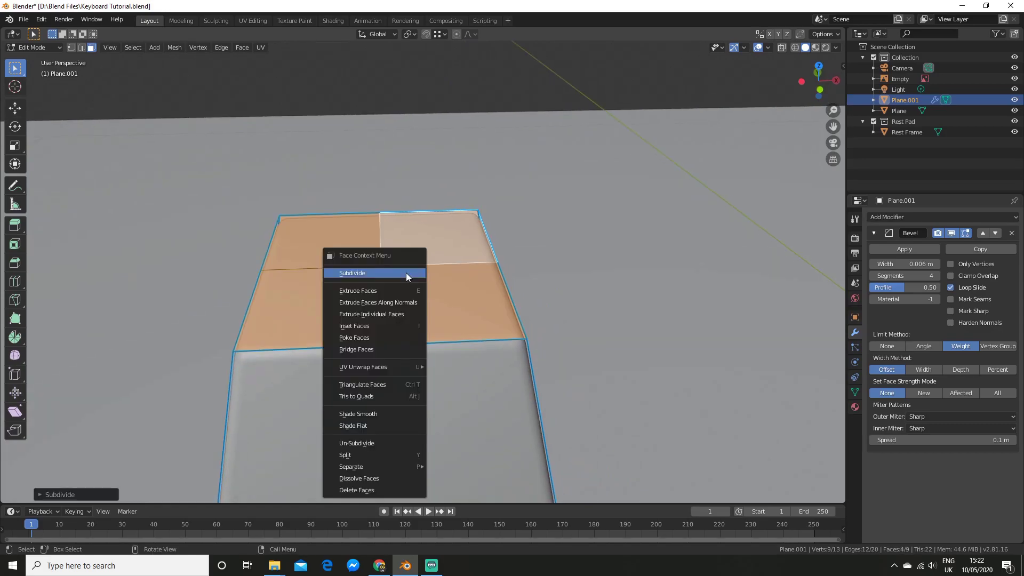
click(405, 273)
scroll(407, 272, up, 1)
middle_drag(407, 273, 429, 281)
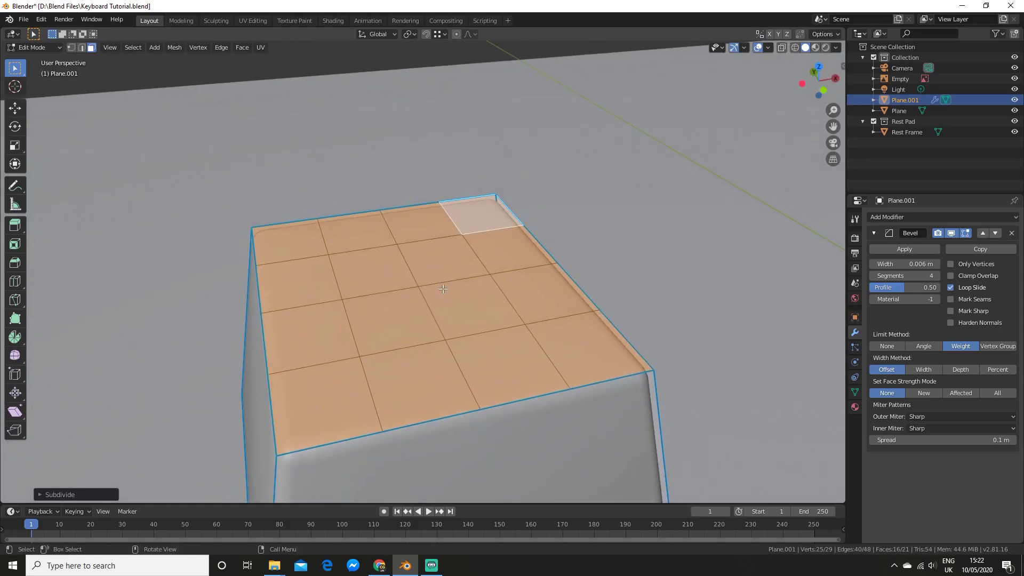
Lower the top face's centre vertex slightly along Z using smooth proportional editing of size 0.10, and inspect the dished keycap in Object Mode
key(1)
click(422, 287)
scroll(424, 286, down, 5)
middle_drag(614, 291, 674, 285)
scroll(576, 274, up, 2)
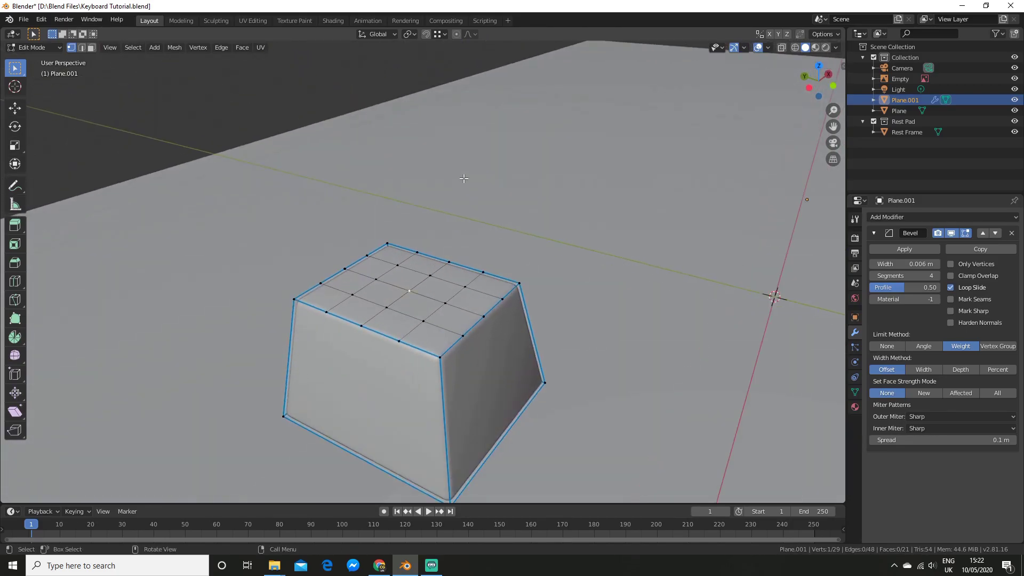
click(456, 35)
scroll(512, 199, up, 1)
key(g)
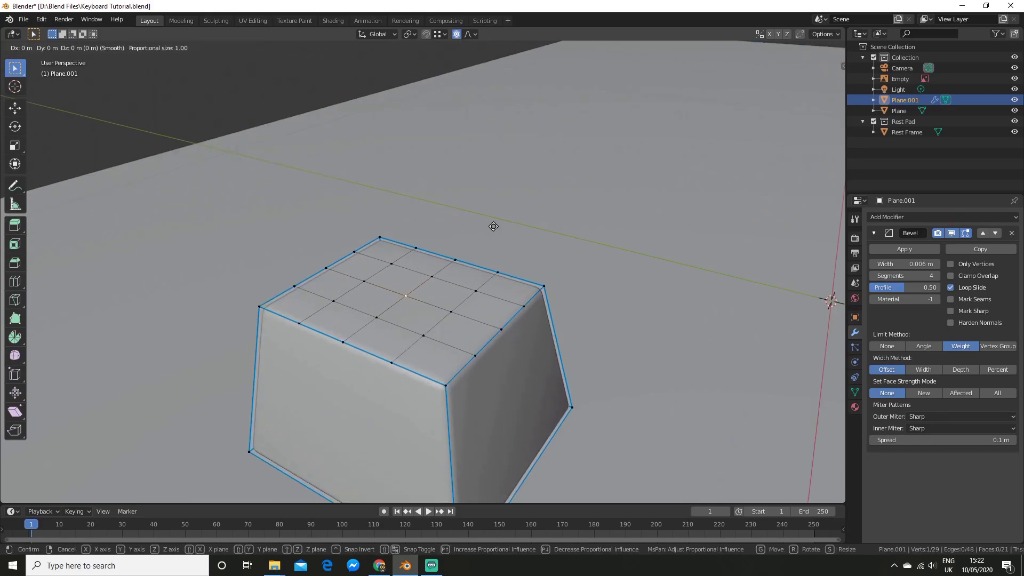
key(z)
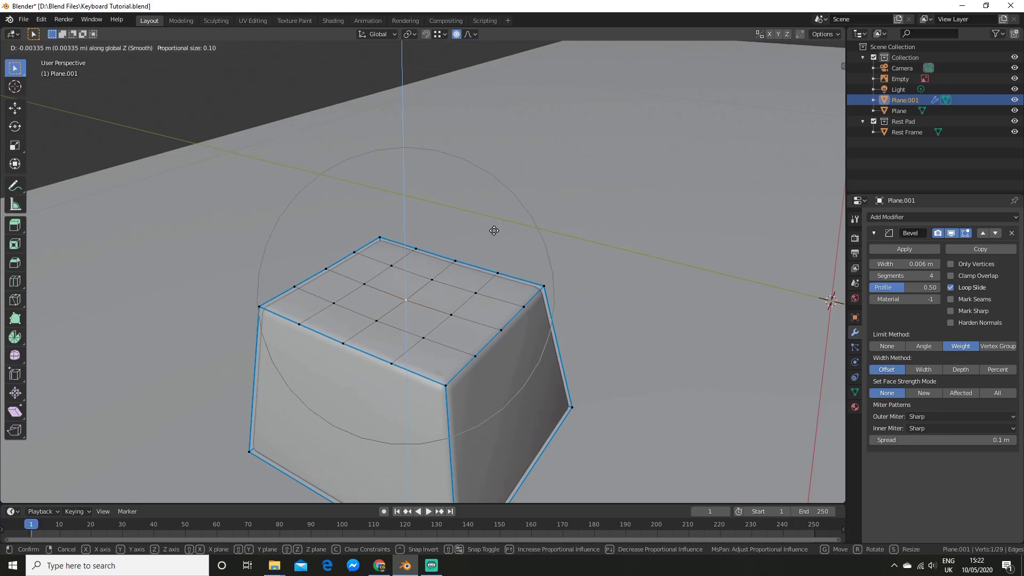
click(497, 233)
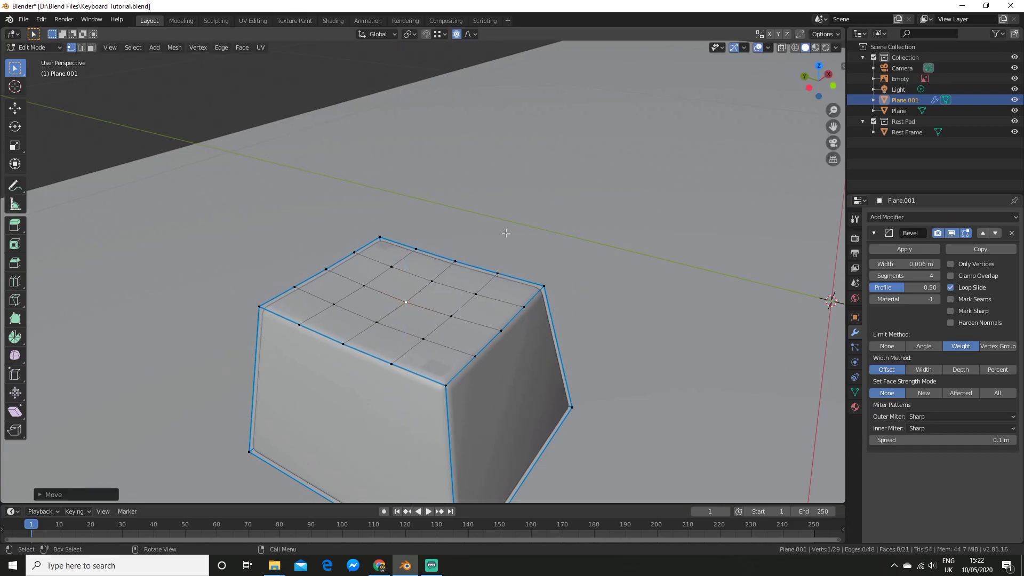
key(Tab)
middle_drag(568, 236, 425, 321)
scroll(596, 278, up, 3)
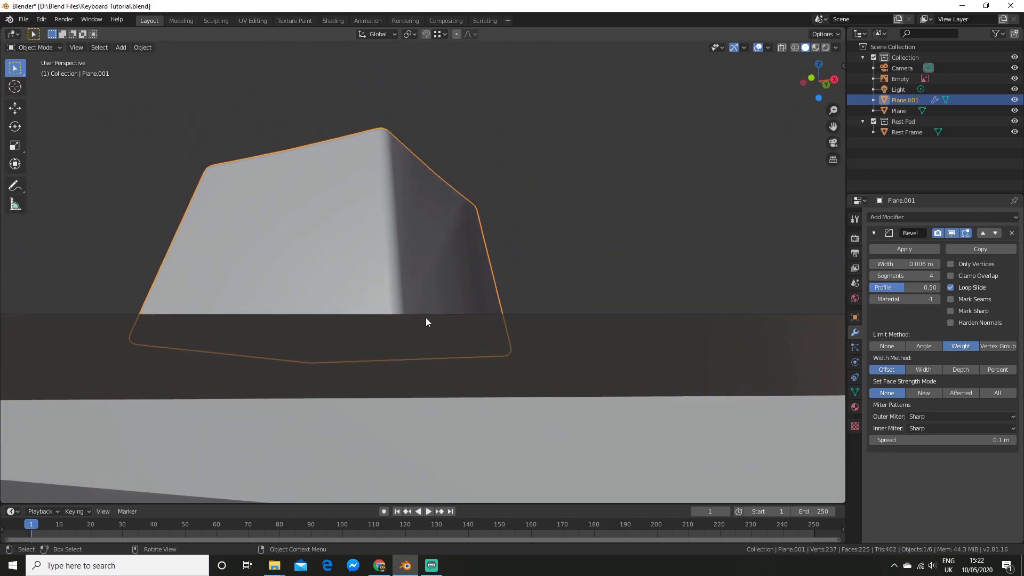
Examine the finished dished keycap on the keyboard base from a distance and up close
middle_drag(334, 264, 493, 243)
scroll(417, 264, down, 6)
scroll(536, 254, down, 3)
scroll(494, 244, down, 4)
click(488, 207)
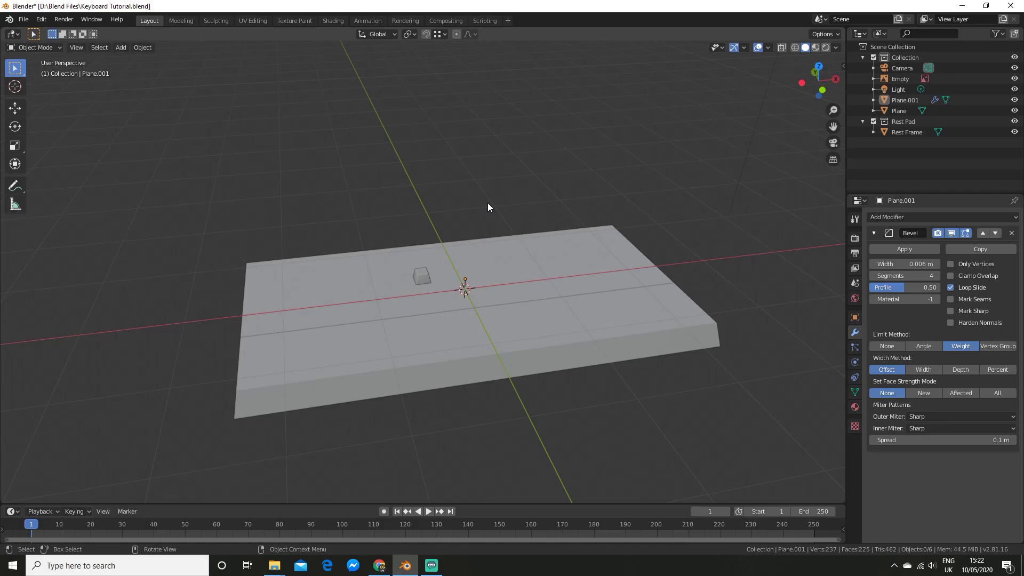
scroll(487, 207, up, 6)
middle_drag(483, 227, 510, 217)
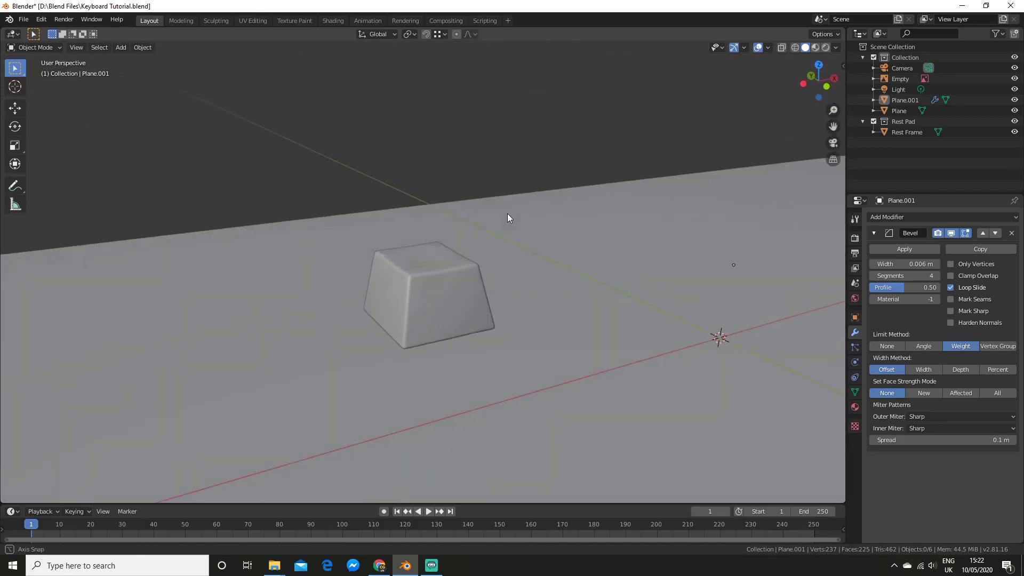
Duplicate the keycap along X onto the reference image's semicolon and apostrophe keys
click(424, 284)
middle_drag(423, 285, 571, 248)
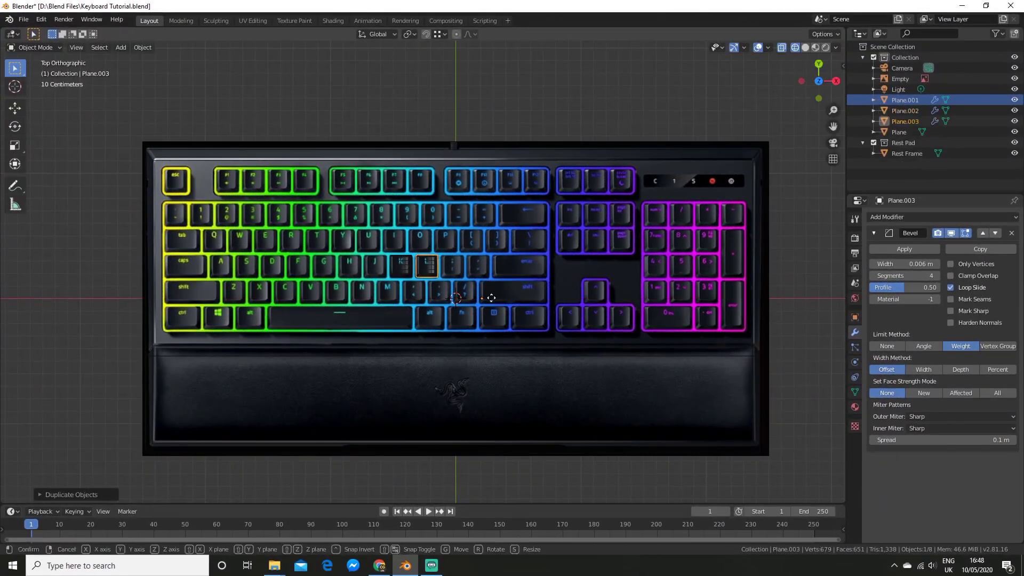
click(515, 299)
key(shift+d)
key(x)
key(g)
key(x)
click(535, 299)
Duplicate keycaps along X onto the J, H and G keys of the home row
click(409, 258)
key(shift+d)
key(x)
click(394, 247)
key(shift+d)
key(x)
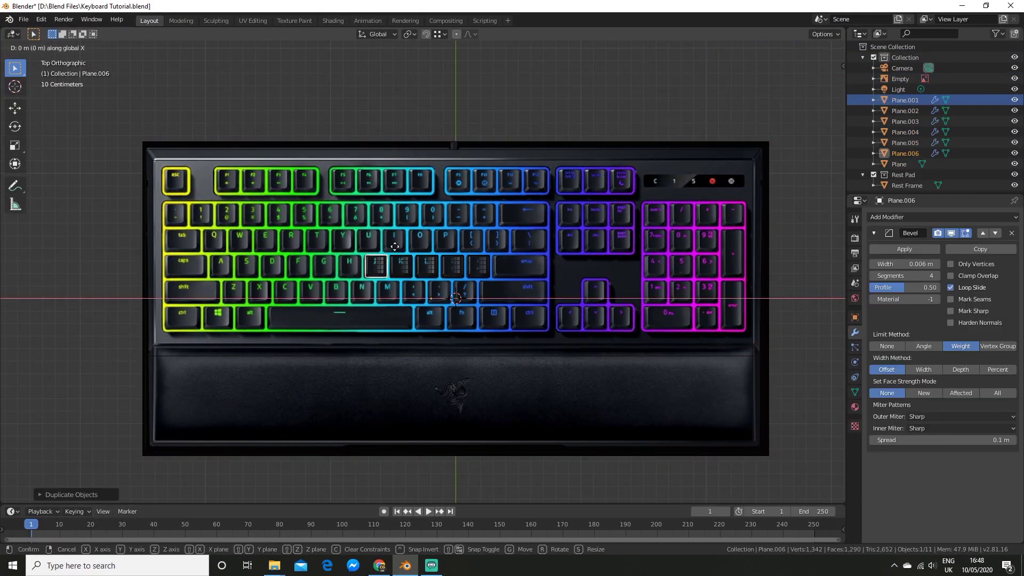
click(369, 241)
key(shift+d)
key(x)
click(343, 235)
Continue duplicating the keycap along X onto the F, D and S keys
key(shift+d)
key(x)
click(319, 233)
key(shift+d)
key(x)
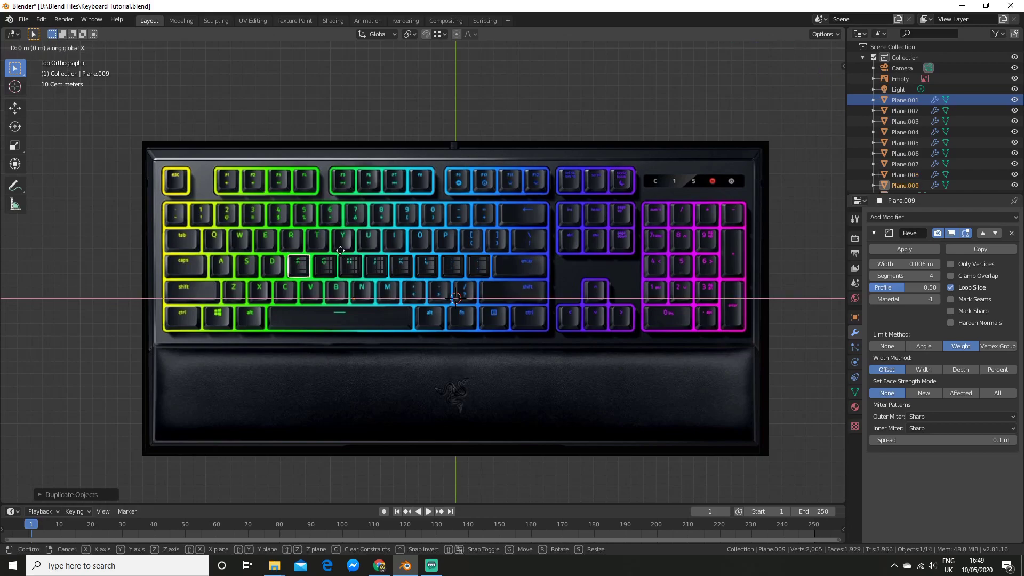
click(314, 246)
key(shift+d)
key(x)
click(289, 243)
Duplicate the keycap along X onto the A key and fine-tune its position over the reference
key(shift+d)
key(x)
click(264, 241)
key(g)
key(x)
click(264, 241)
key(g)
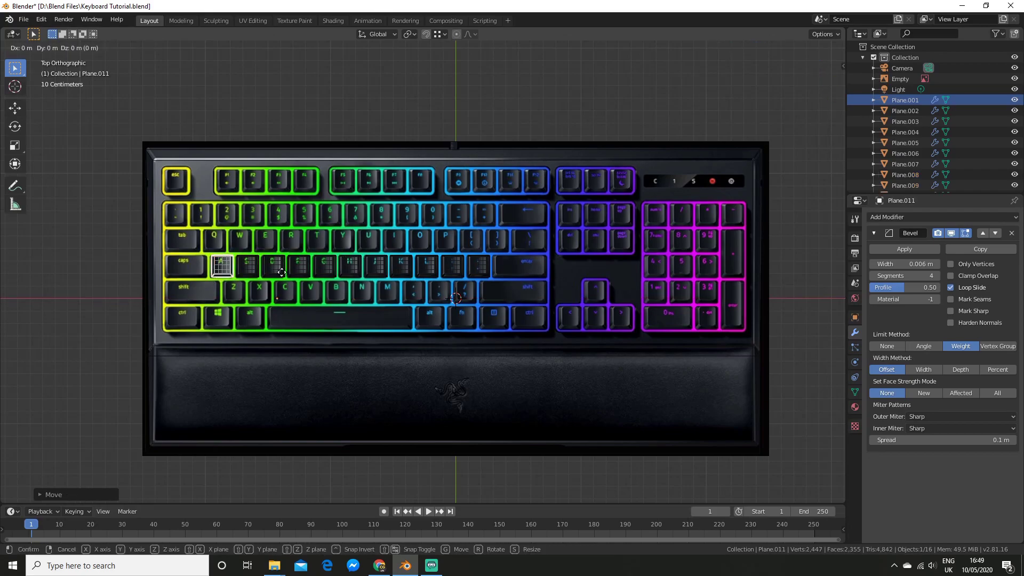
click(281, 272)
Copy the A keycap up to the Q key and duplicate it along X onto the W key
key(shift+d)
click(289, 244)
key(shift+d)
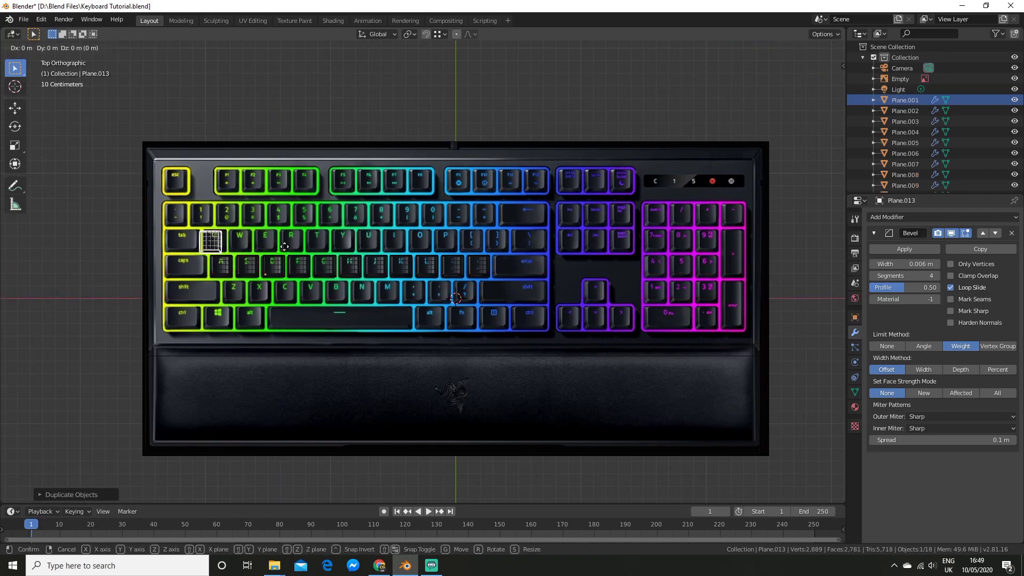
key(x)
click(318, 263)
Duplicate the W keycap along X onto the E key and adjust its alignment
scroll(253, 212, up, 4)
key(shift+d)
key(x)
click(269, 264)
key(g)
key(x)
click(321, 267)
Extend the upper letter row with keycap copies on the R and T keys
key(shift+d)
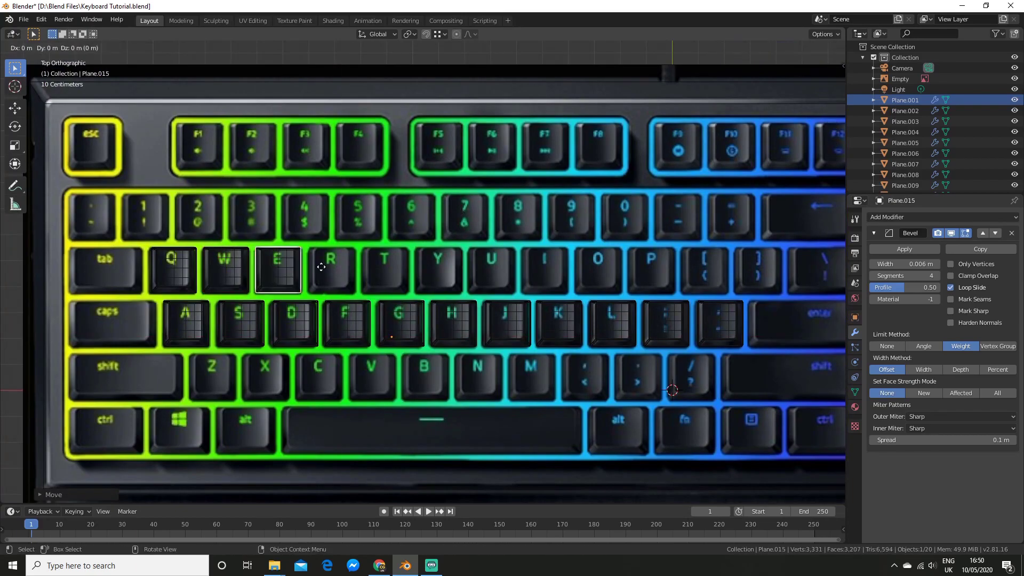
click(330, 266)
key(shift+d)
click(384, 266)
key(shift+d)
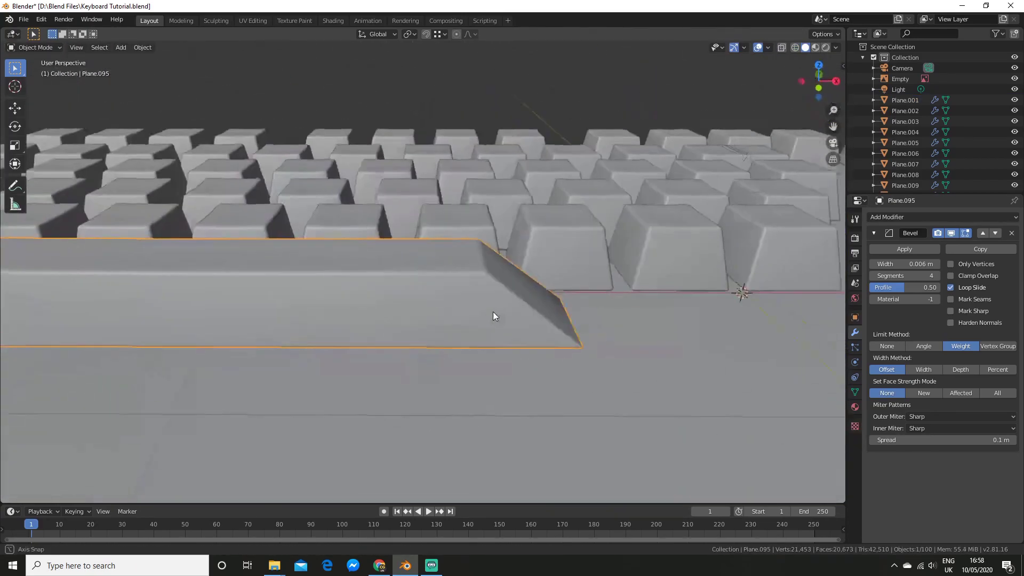
Select the top-face vertices at both ends of the spacebar and scale them outward along X to steepen its end slopes
key(Tab)
middle_drag(493, 316, 447, 321)
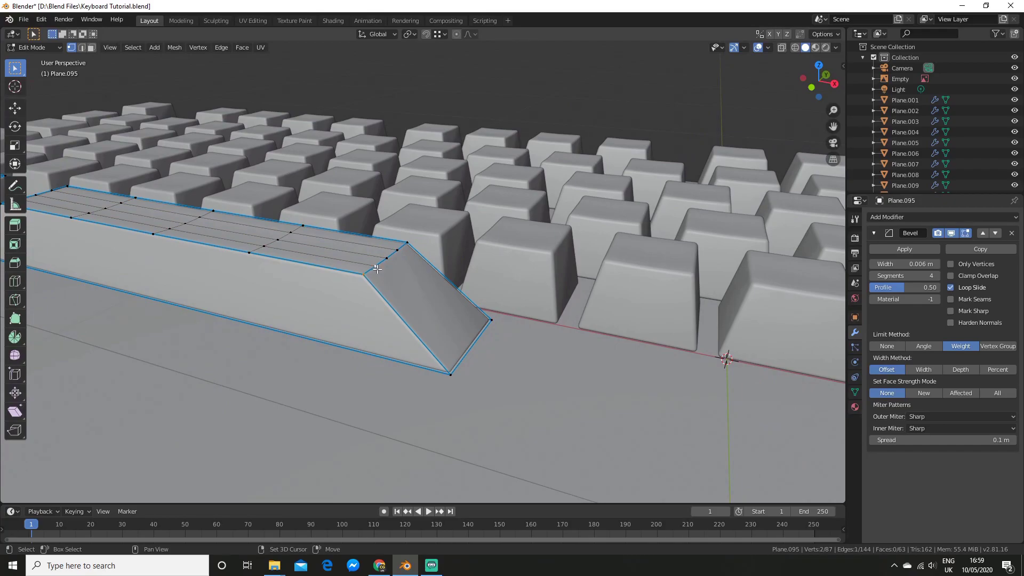
shift+drag(401, 240, 414, 252)
middle_drag(414, 252, 514, 257)
shift+drag(482, 259, 524, 279)
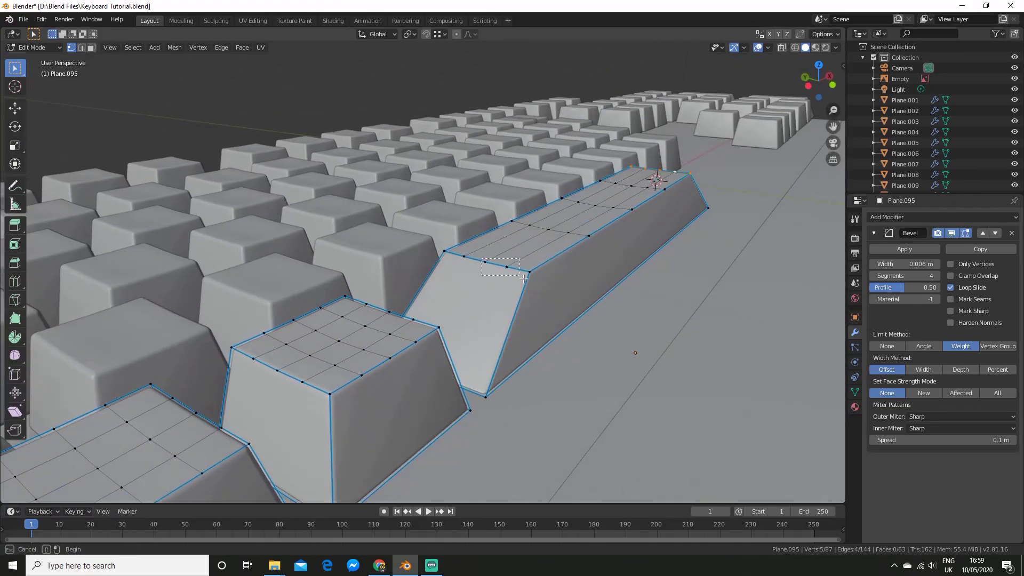
shift+drag(444, 248, 471, 265)
middle_drag(555, 278, 486, 282)
key(s)
key(x)
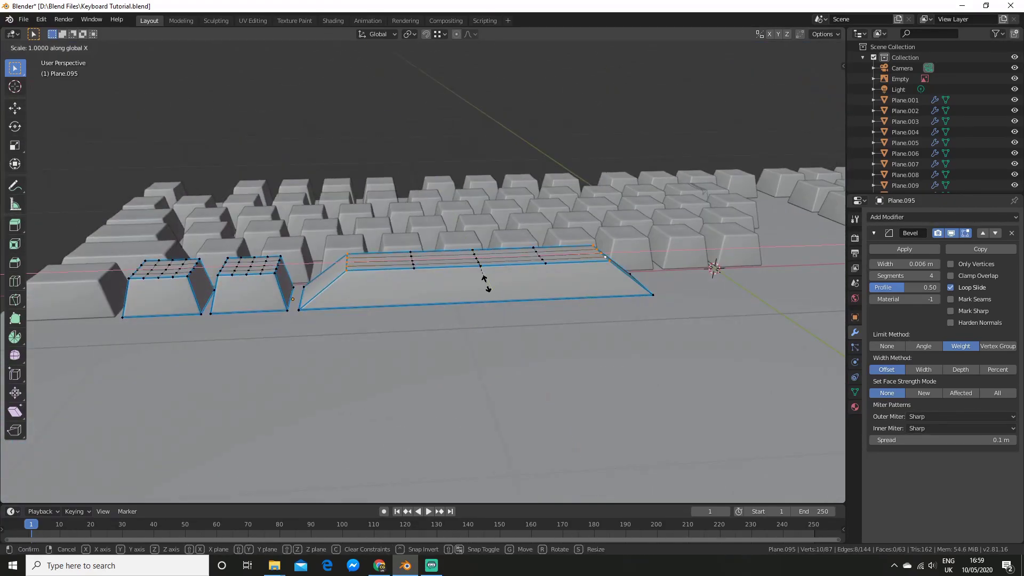
click(500, 287)
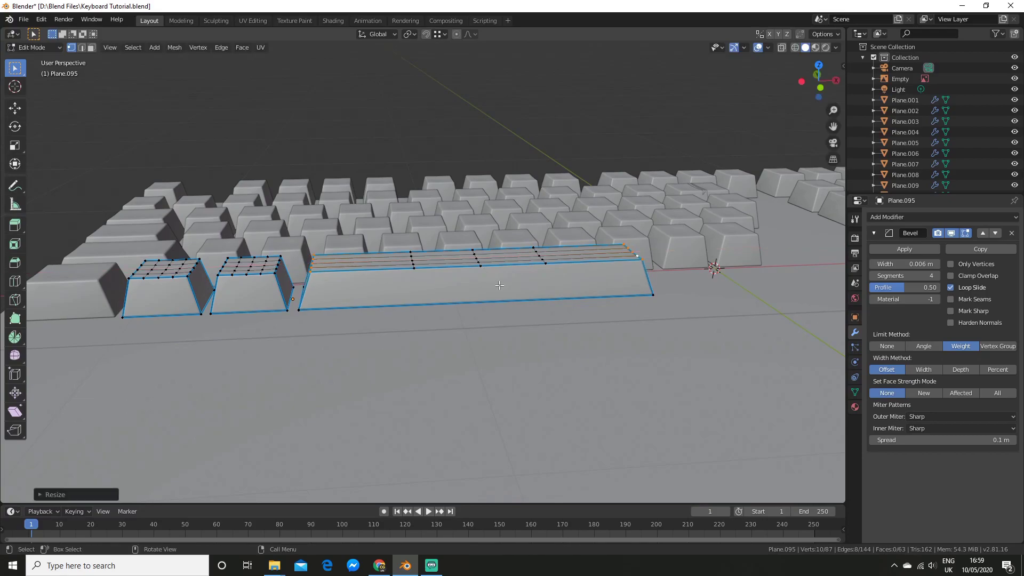
Refine the spacebar's end slopes in front view by scaling the selected end vertices along X
key(KP_1)
scroll(403, 374, up, 5)
scroll(404, 375, up, 4)
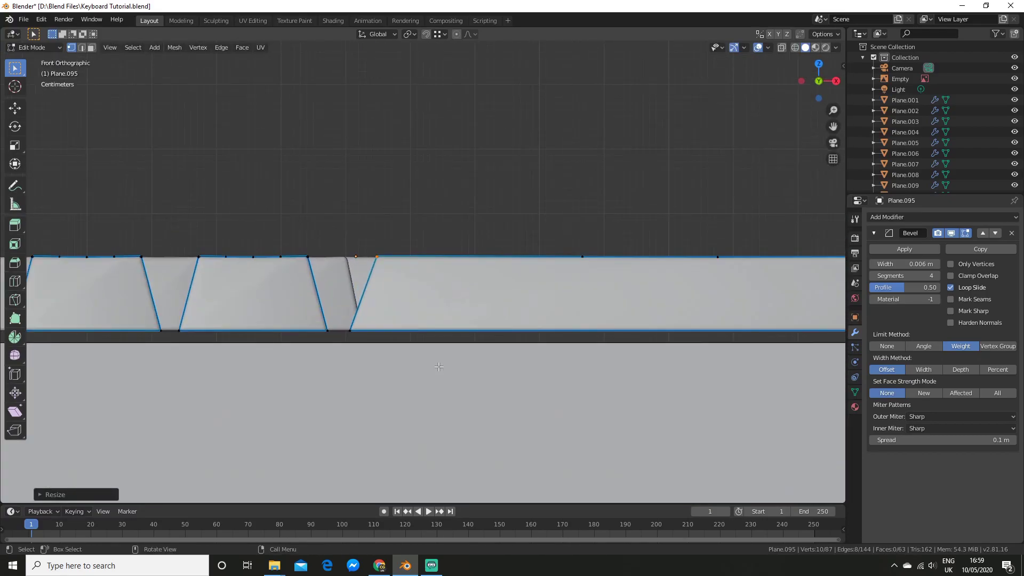
key(s)
key(x)
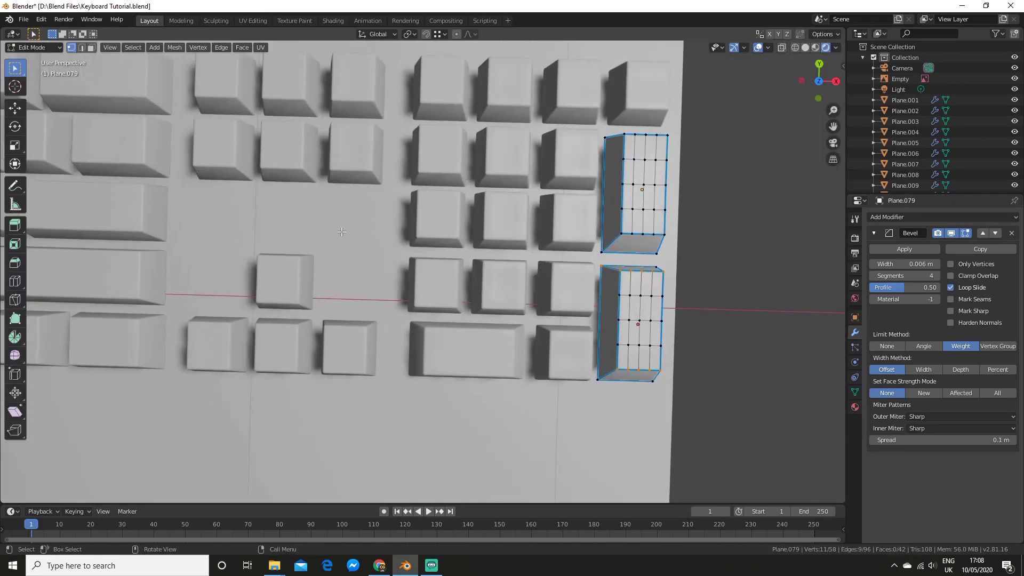
Move the front top edge of the numpad Enter key slightly forward along Y in top view to steepen its front slope
middle_drag(512, 213, 616, 255)
key(Tab)
key(KP_7)
scroll(616, 255, up, 4)
key(Tab)
drag(410, 276, 514, 302)
key(g)
key(y)
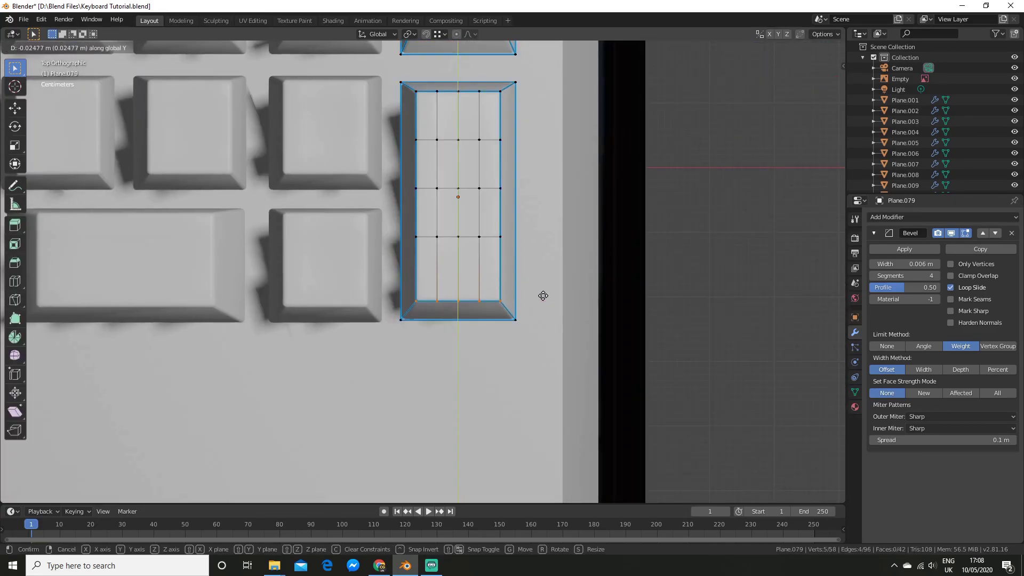
click(544, 300)
Reposition the back end vertices of the numpad Enter key along Y
key(Tab)
scroll(628, 141, up, 1)
shift+middle_drag(627, 142, 624, 266)
key(Tab)
drag(340, 182, 505, 236)
key(g)
key(y)
click(510, 231)
Adjust the front and back ends of the numpad plus key so its slopes match the neighbouring keycaps
shift+middle_drag(536, 233, 509, 447)
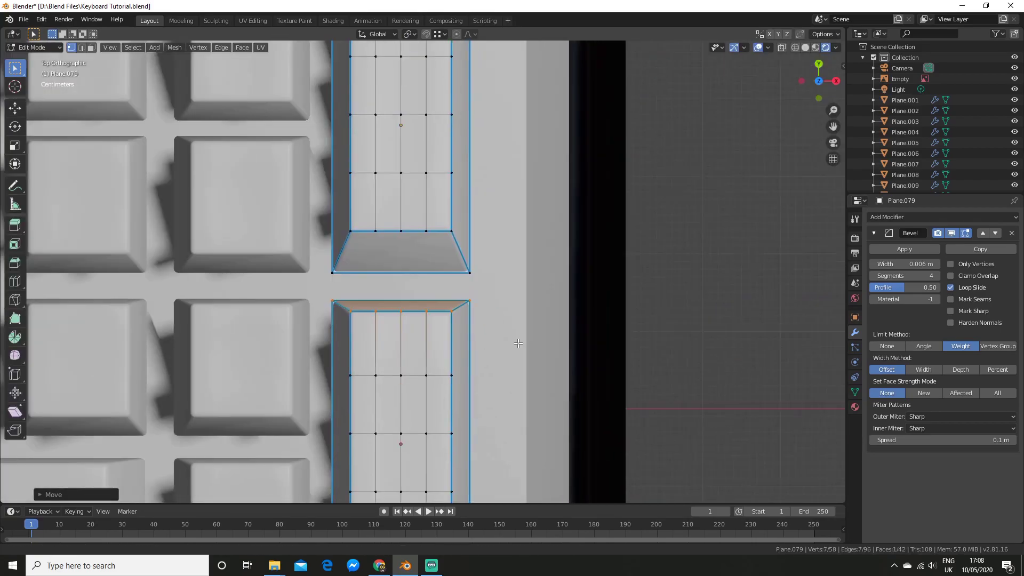
drag(330, 355, 466, 306)
key(g)
key(y)
click(483, 326)
drag(301, 144, 490, 198)
key(g)
key(x)
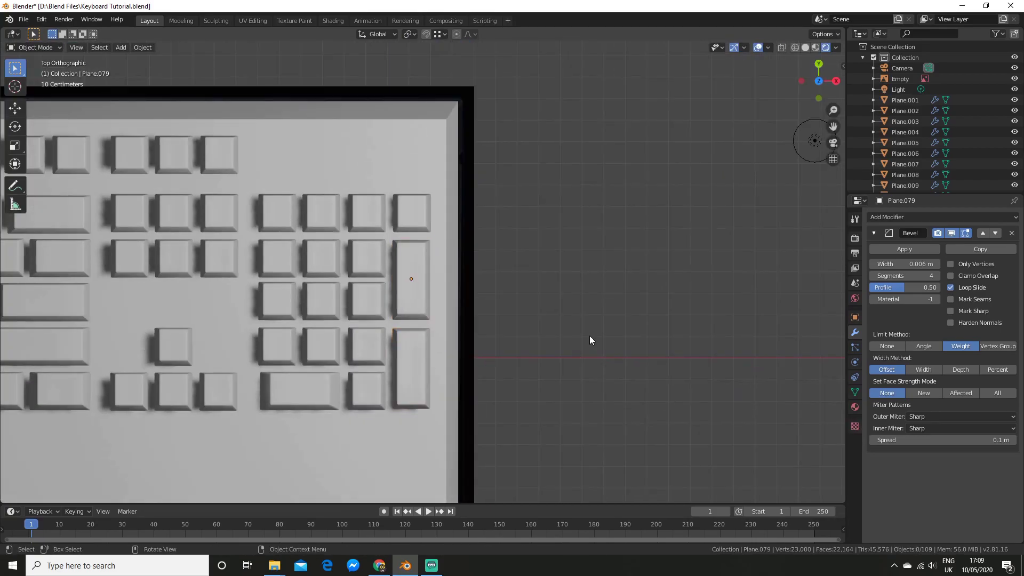
middle_drag(590, 335, 606, 254)
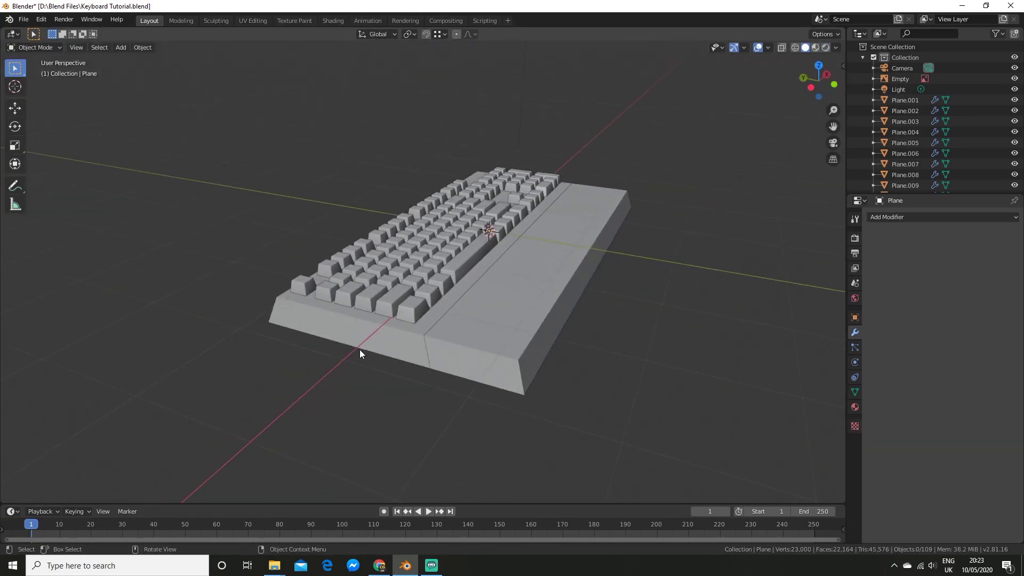
Select all edges of the keyboard base and wrist rest and set their bevel weight to 1
click(359, 350)
key(Tab)
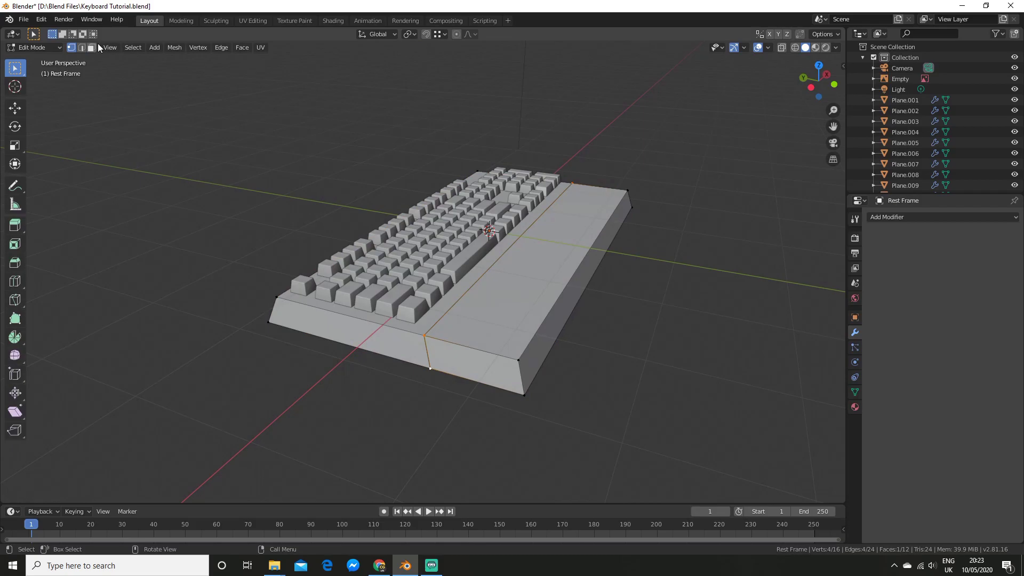
key(a)
key(ctrl+e)
click(555, 428)
key(1)
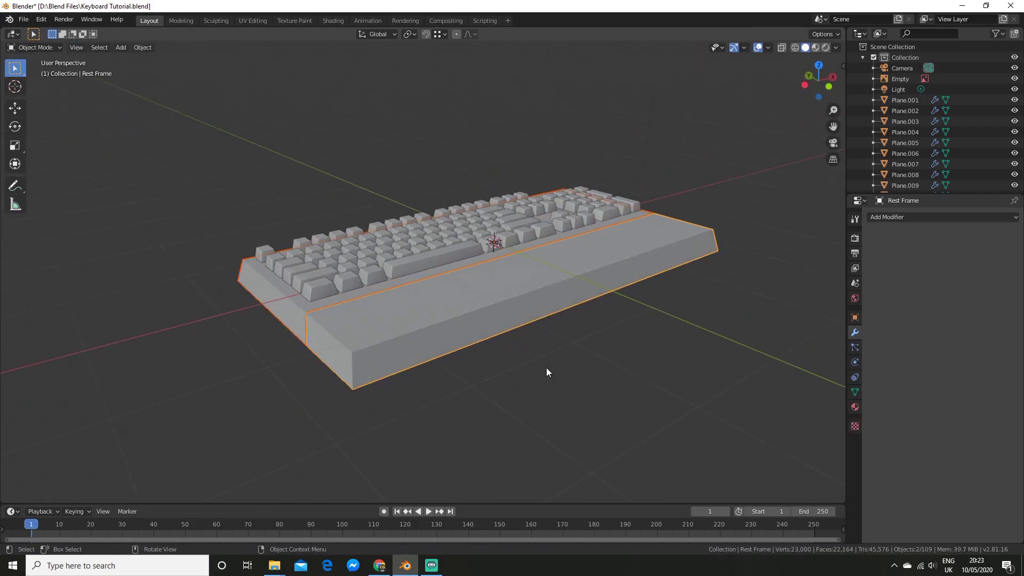
Add a Bevel modifier to the wrist rest with 5 segments, 0.019 m offset width, Clamp Overlap off and the Weight limit method
click(941, 217)
click(821, 286)
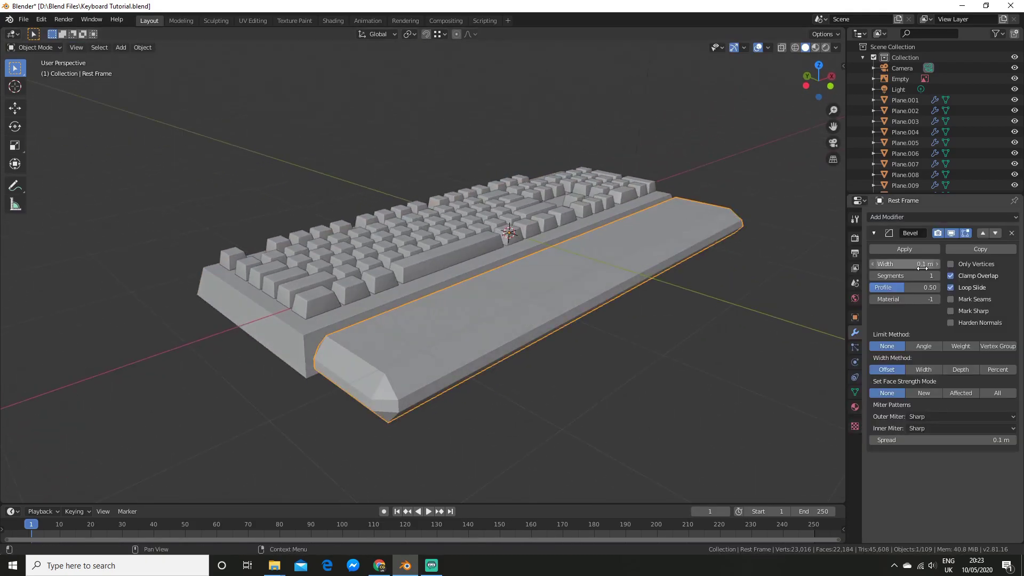
drag(917, 276, 885, 264)
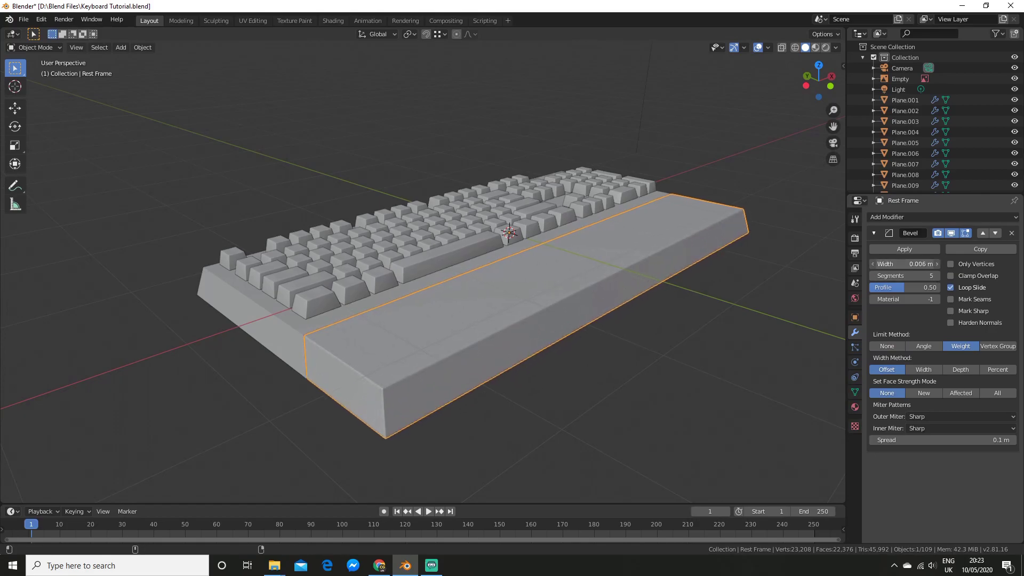
drag(904, 264, 907, 264)
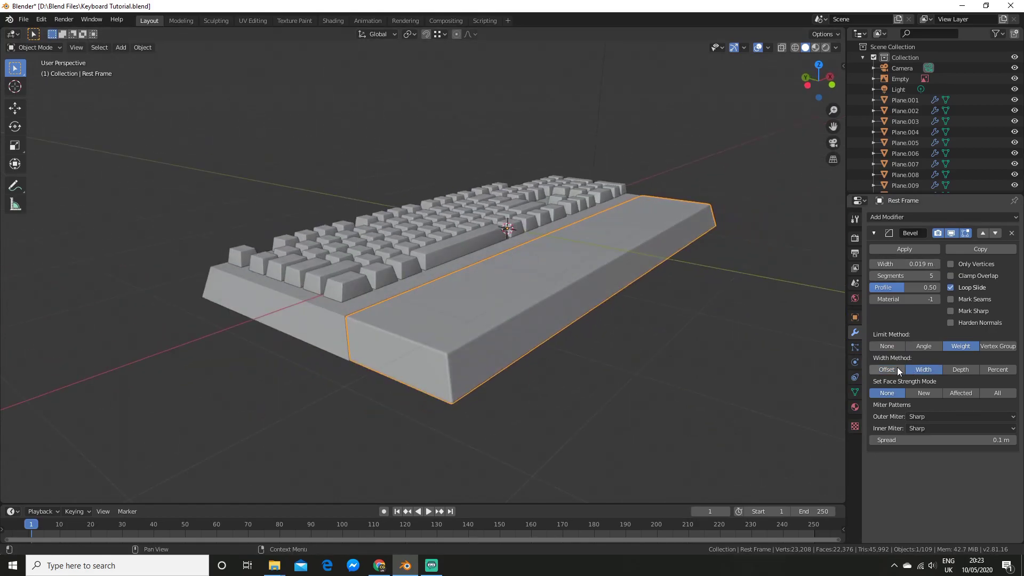
click(897, 368)
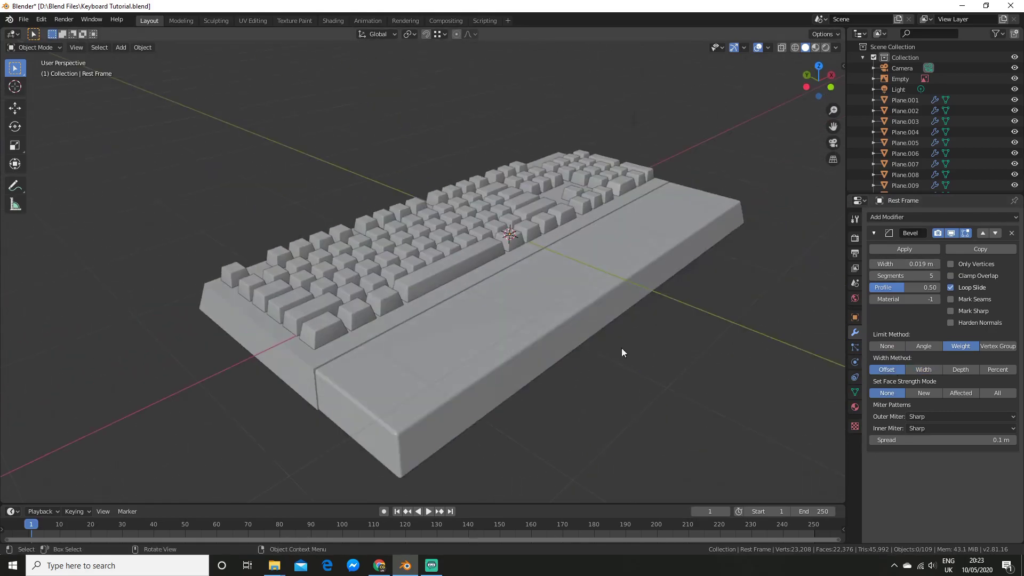
Add a Bevel modifier to the keyboard base with width 0.019 m, 5 segments, Clamp Overlap off and the Weight limit method
middle_drag(622, 352, 697, 369)
scroll(640, 362, up, 3)
click(480, 354)
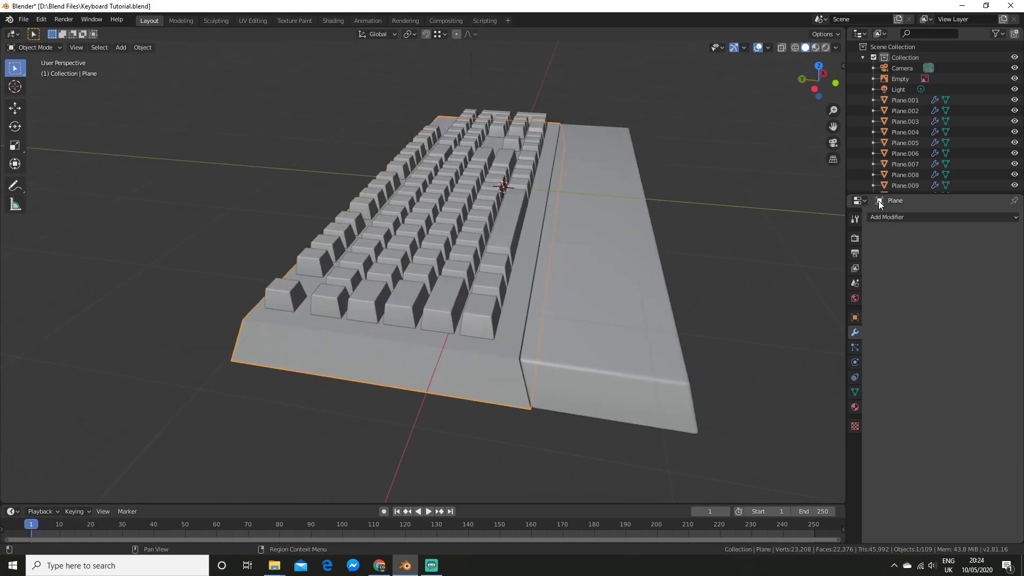
click(901, 217)
click(815, 252)
drag(905, 276, 872, 264)
click(960, 347)
click(768, 298)
middle_drag(762, 299, 706, 311)
scroll(656, 313, down, 2)
scroll(706, 310, down, 2)
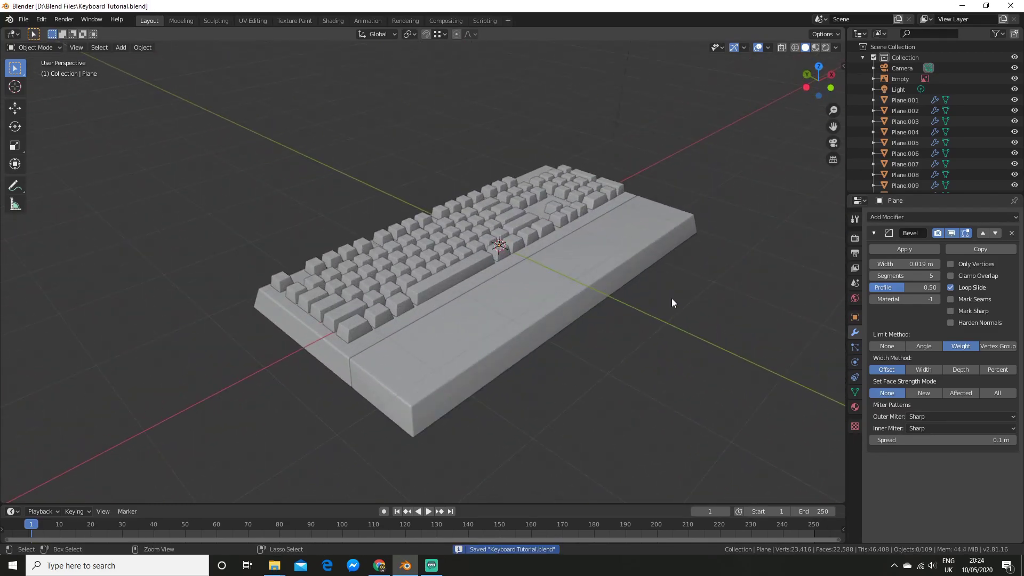
Add a plane for the key cutout and fit its edges around the main key block of the reference in top view
middle_drag(671, 299, 747, 322)
key(shift+a)
click(470, 300)
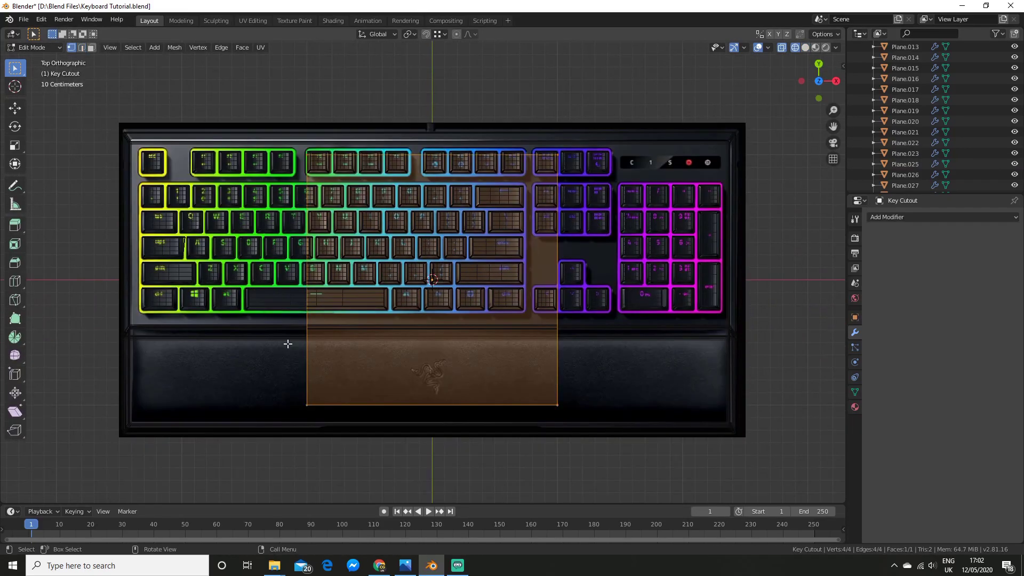
key(g)
key(x)
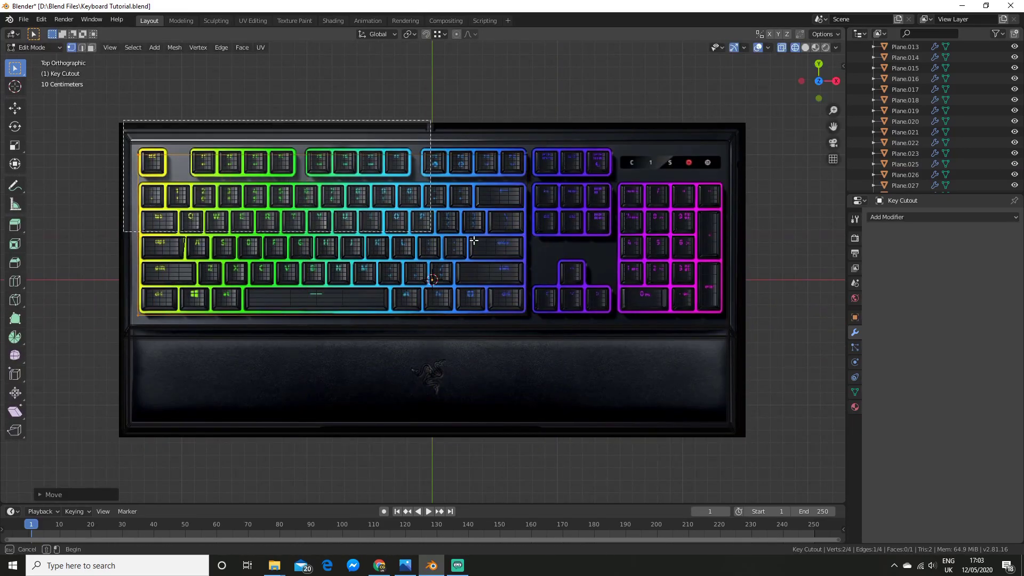
click(585, 271)
Duplicate the cutout rectangle and fit it to the numeric keypad, and place another copy over the navigation keys
key(shift+d)
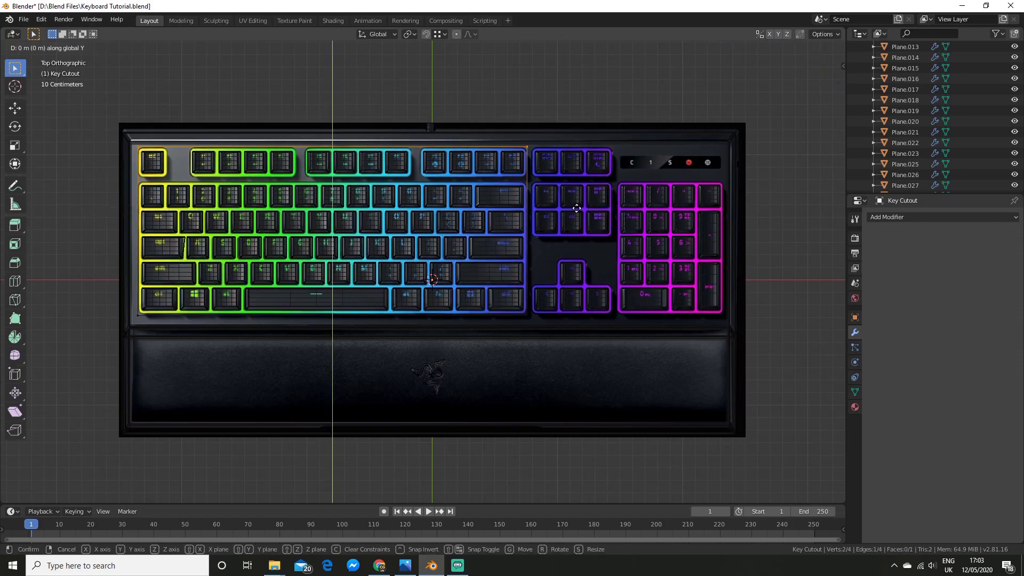
key(x)
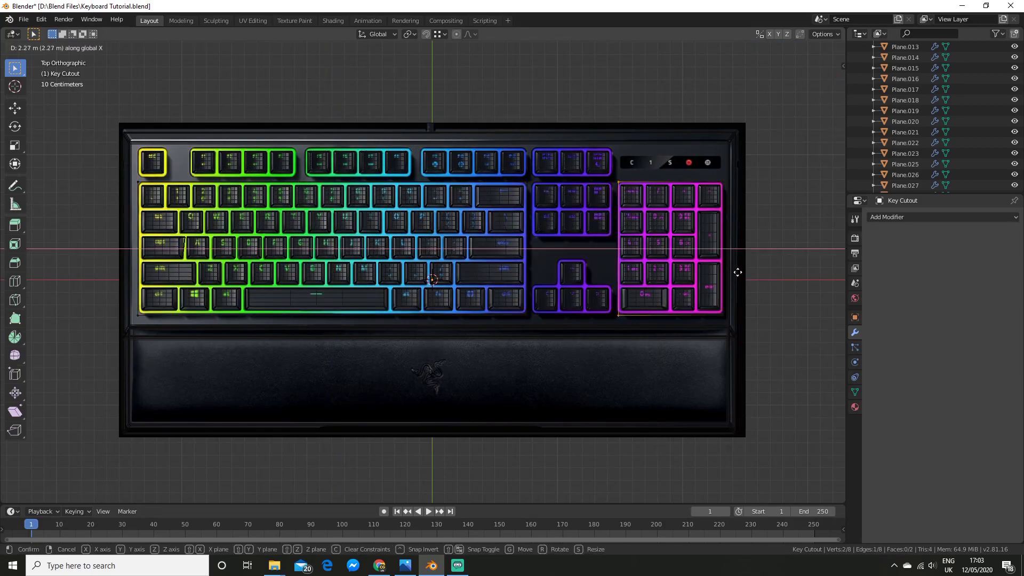
key(shift+d)
click(648, 272)
Raise the front edge of the new cutout rectangle along Y to just below the six navigation keys
scroll(576, 361, up, 4)
drag(240, 352, 592, 408)
key(g)
key(y)
click(547, 331)
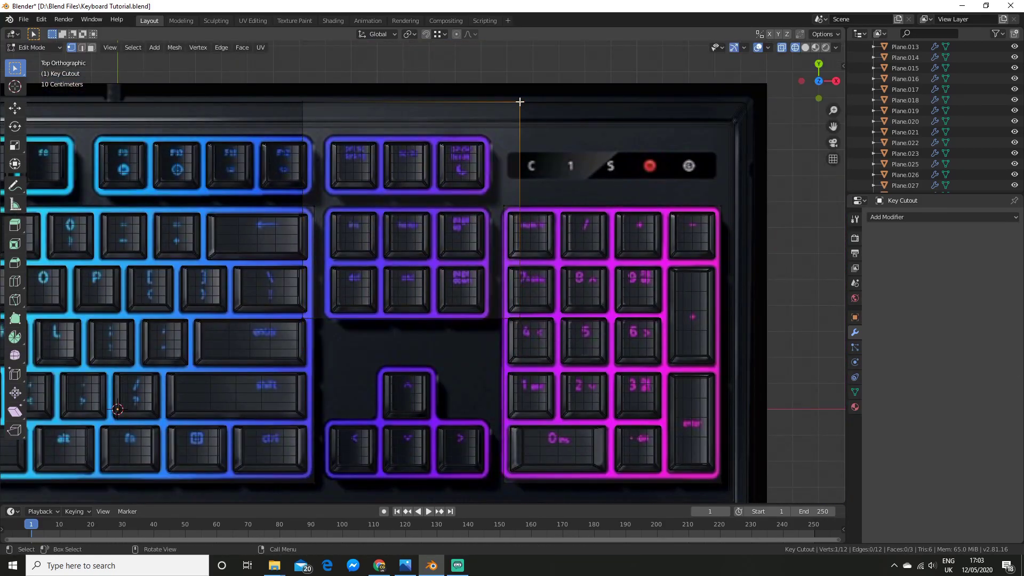
Move both side edges of the cutout rectangle along X to enclose the six navigation keys
drag(509, 80, 580, 342)
key(g)
key(x)
click(553, 260)
drag(232, 192, 314, 331)
key(g)
key(x)
click(431, 267)
Duplicate the navigation-key cutout rectangle and fit the copy around the F9 to F12 key group
scroll(432, 271, down, 3)
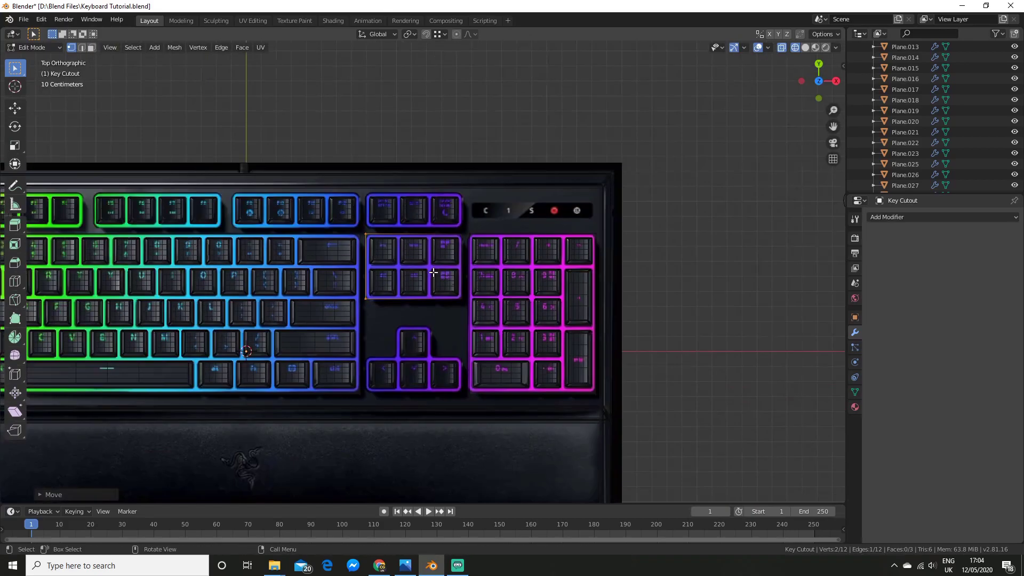
shift+middle_drag(432, 272, 463, 287)
key(l)
key(shift+d)
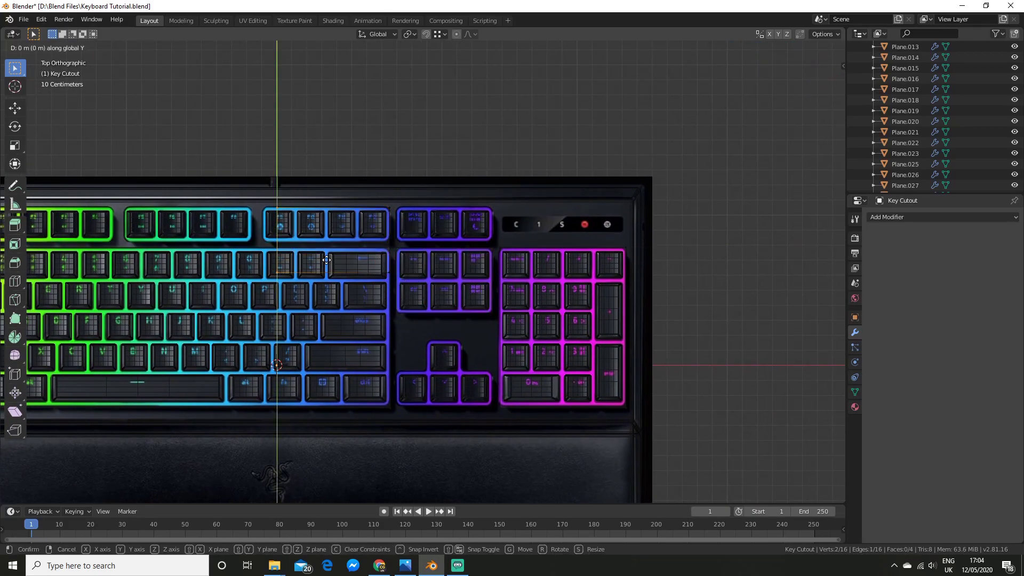
click(394, 282)
click(292, 166)
shift+middle_drag(285, 183, 393, 220)
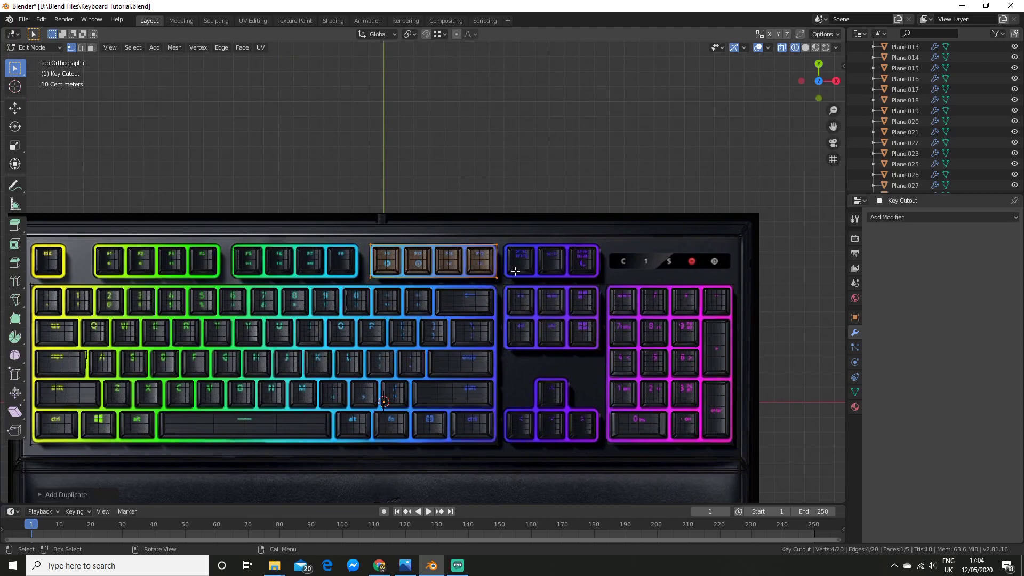
Place copies of the cutout rectangle along X over the F5 to F8 group, the F1 to F4 group and the Esc key
key(g)
key(x)
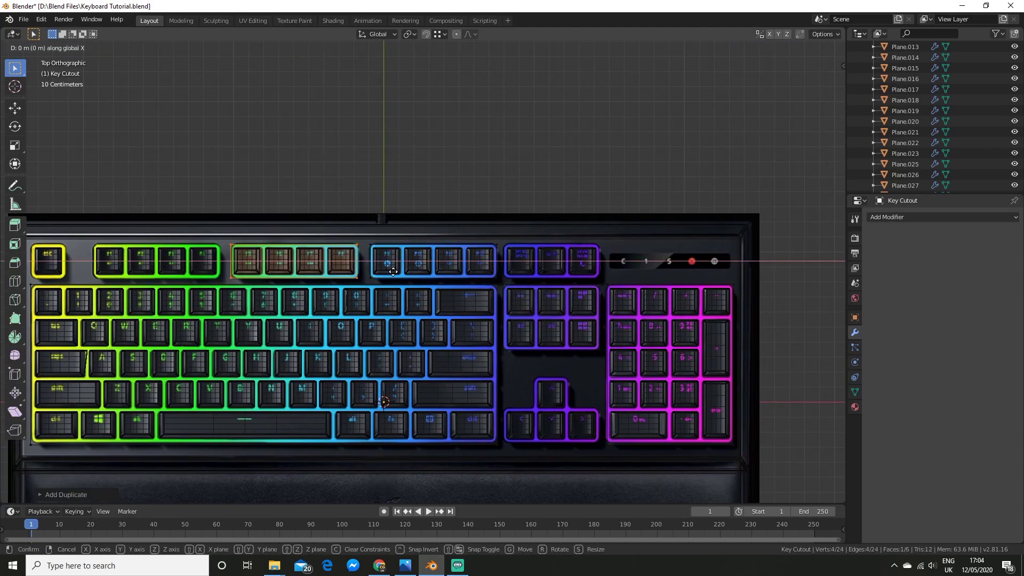
click(256, 264)
shift+middle_drag(258, 264, 378, 271)
key(shift+d)
key(x)
click(215, 277)
scroll(262, 242, down, 1)
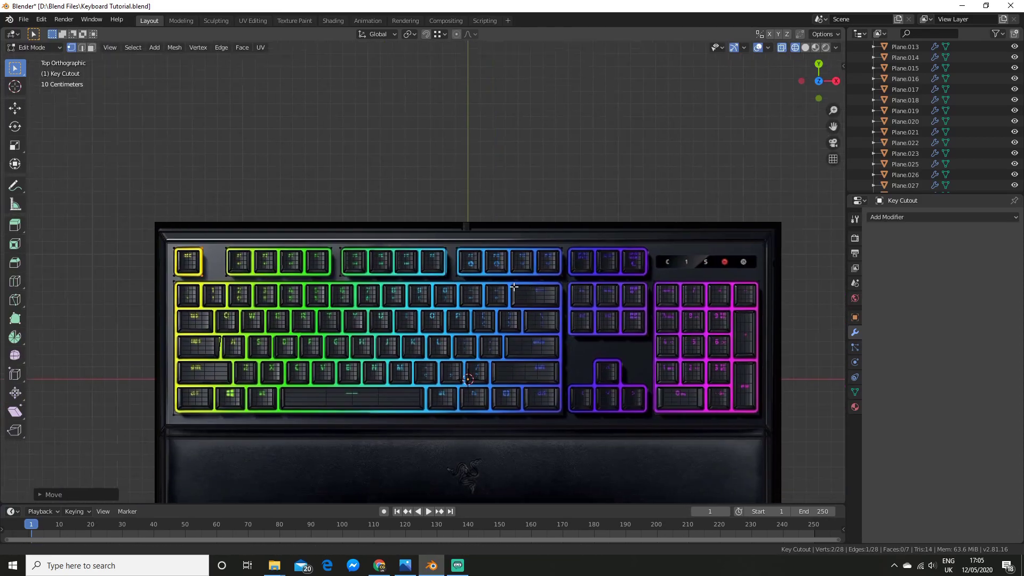
Fit a cutout rectangle around the arrow keys by moving its edges along Y and X
scroll(646, 333, up, 3)
shift+middle_drag(646, 333, 469, 295)
click(470, 295)
key(g)
key(y)
click(502, 390)
alt+click(489, 345)
key(g)
key(x)
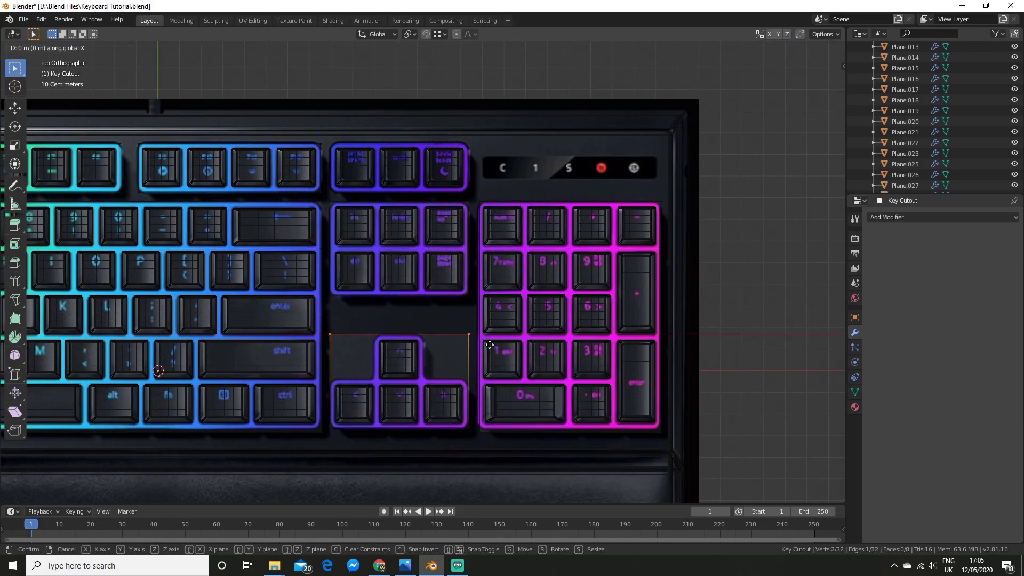
click(428, 358)
Duplicate the F9 to F12 cutout rectangle along X and narrow the copy to the three keys above the navigation block
key(Tab)
scroll(555, 294, down, 4)
scroll(555, 294, up, 3)
key(Tab)
drag(358, 152, 403, 187)
key(shift+d)
key(x)
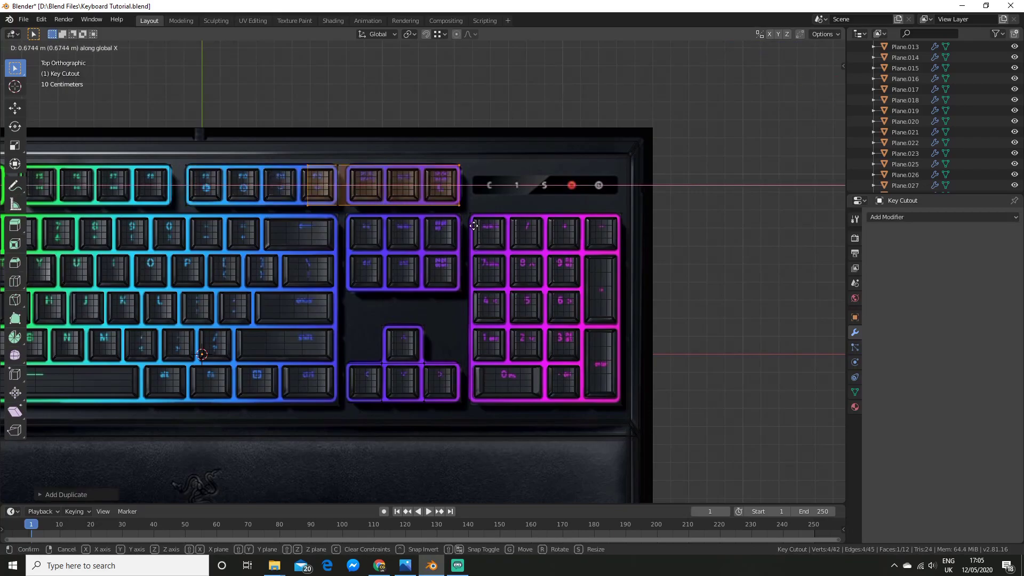
click(474, 225)
drag(296, 155, 330, 218)
key(g)
key(x)
click(368, 217)
Position the cutout planes along Z and extrude them into blocks that pass through the keyboard frame's top surface
scroll(368, 217, down, 3)
key(Tab)
middle_drag(541, 356, 466, 302)
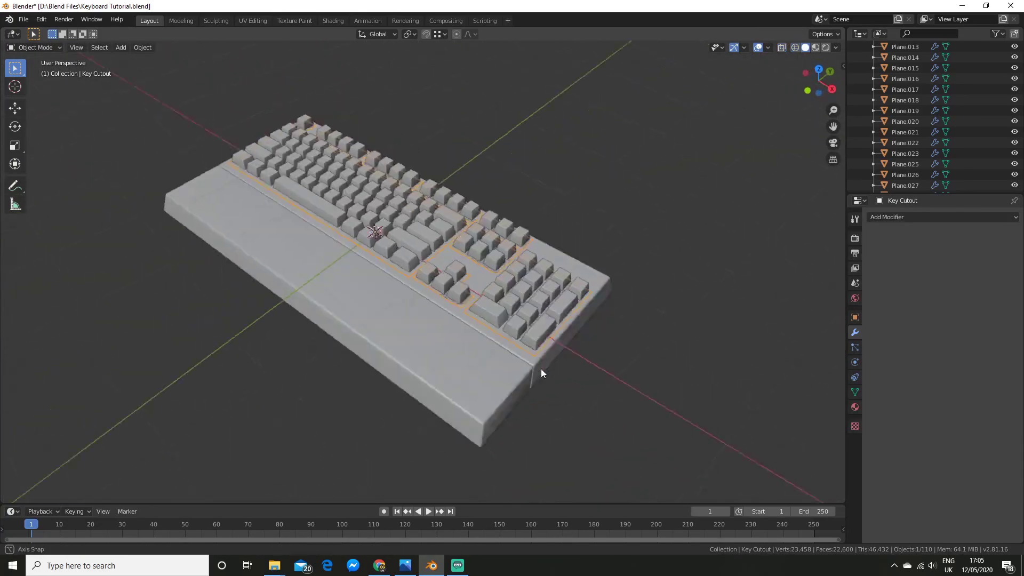
mouse_move(542, 373)
middle_down()
mouse_move(606, 338)
mouse_move(569, 387)
mouse_move(620, 350)
middle_up()
key(shift+z)
key(shift+z)
key(Tab)
middle_drag(364, 337, 422, 303)
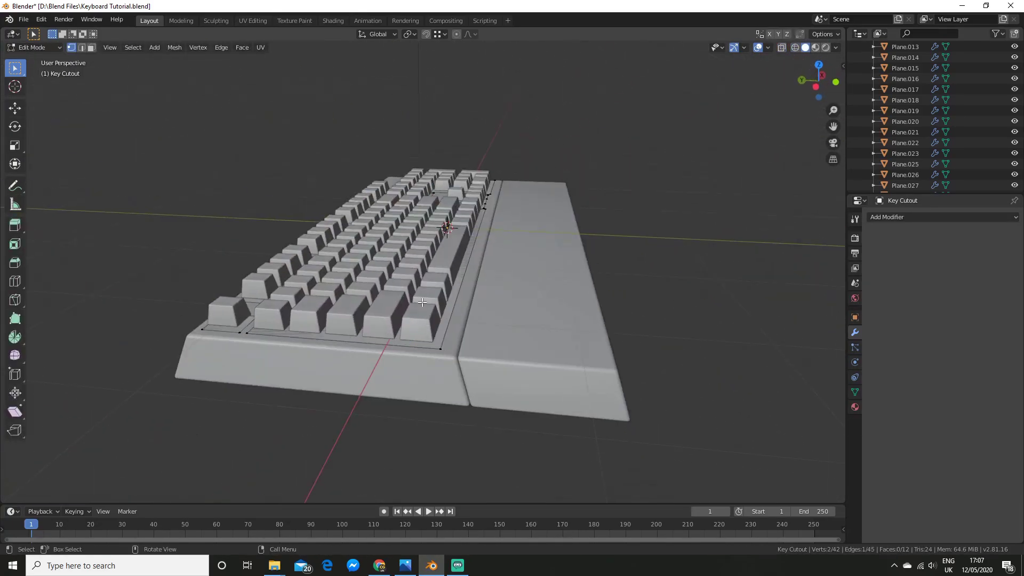
key(z)
click(501, 305)
key(shift+z)
mouse_move(501, 306)
middle_down()
mouse_move(507, 289)
mouse_move(597, 286)
middle_up()
key(e)
click(527, 280)
key(Tab)
key(shift+z)
Add a Boolean modifier set to Difference to the keyboard frame, using Key Cutout as its object
click(641, 285)
click(427, 338)
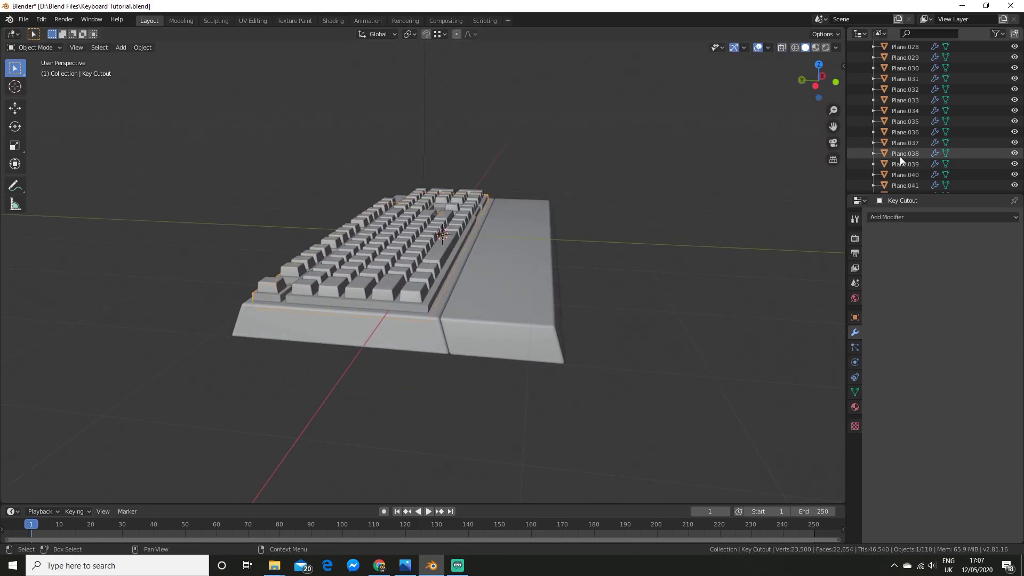
click(944, 217)
click(797, 264)
click(421, 308)
middle_drag(421, 307, 673, 376)
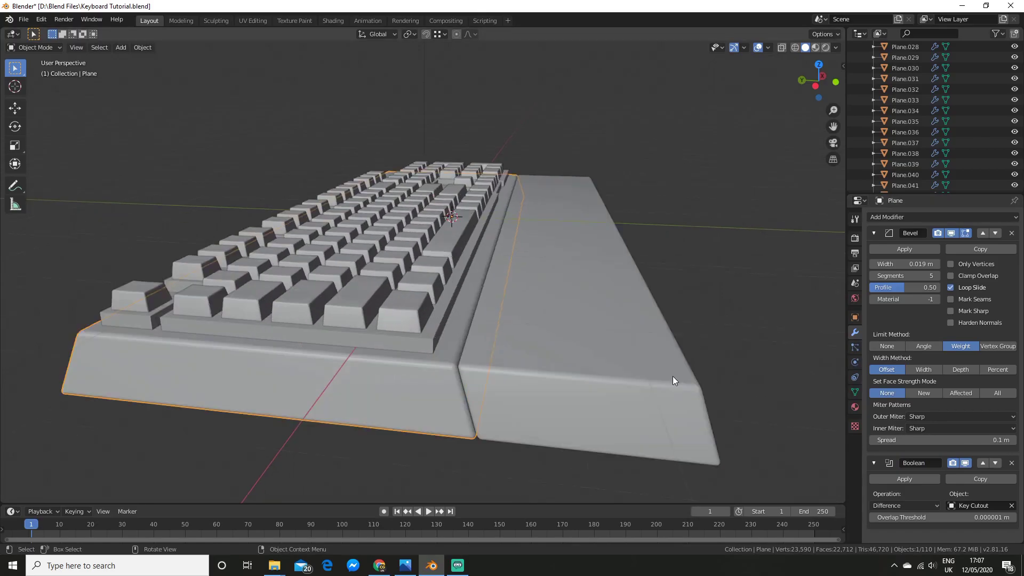
middle_drag(429, 340, 672, 336)
Enable Auto Smooth at 30° for the keyboard frame's normals and clear the selection
key(Tab)
key(Tab)
click(855, 392)
click(883, 400)
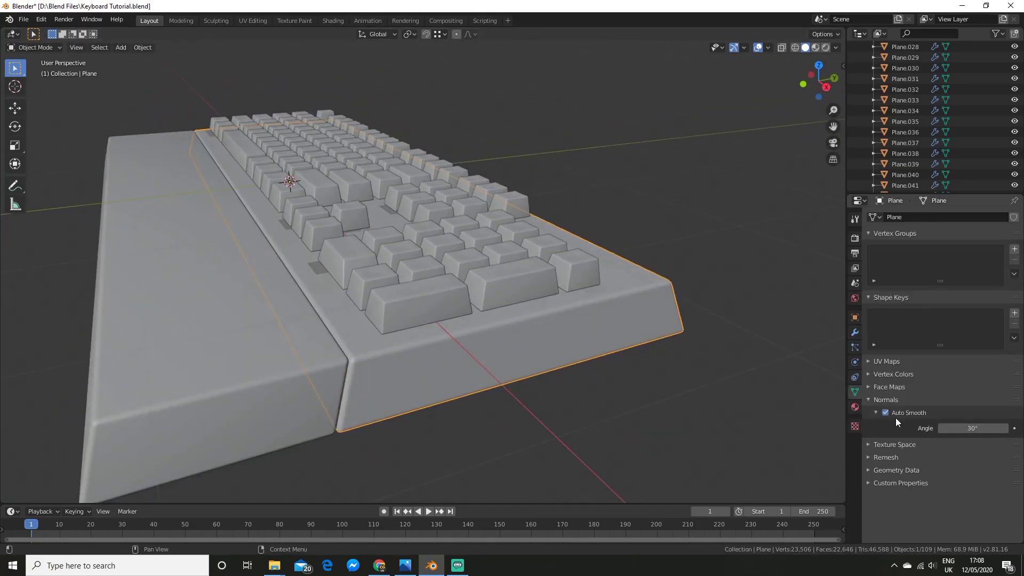
key(alt+a)
middle_drag(529, 328, 614, 303)
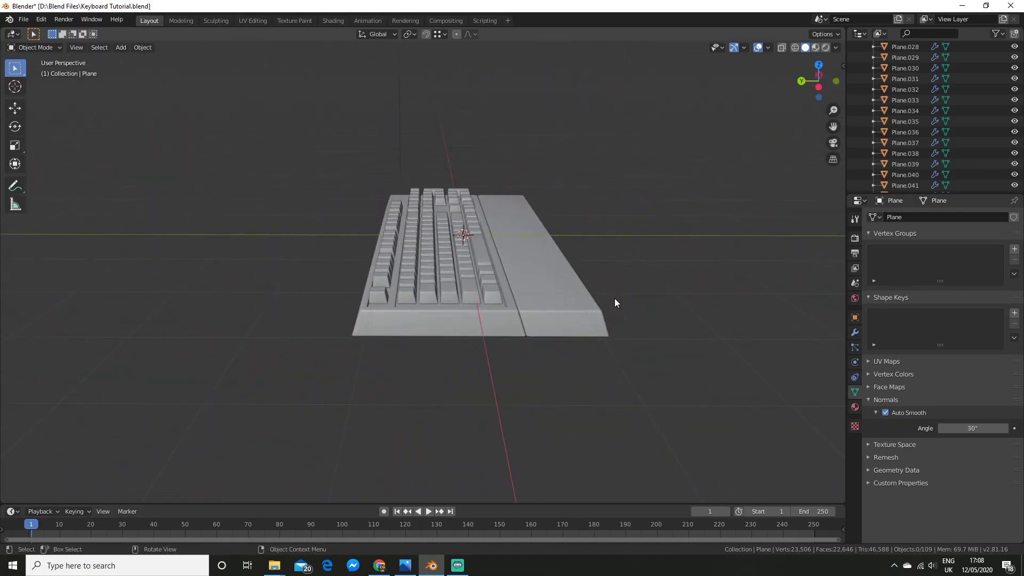
Select the lower geometry of the keyboard through the mesh in front view and move it along Z
key(KP_1)
key(alt+z)
drag(313, 313, 670, 377)
key(alt+z)
middle_drag(670, 377, 544, 275)
key(g)
key(z)
click(664, 242)
key(shift+z)
key(shift+z)
key(alt+a)
Lower the rest frame's front top edge to slope its top, and separate a copy of the top face as an object
middle_drag(664, 241, 364, 222)
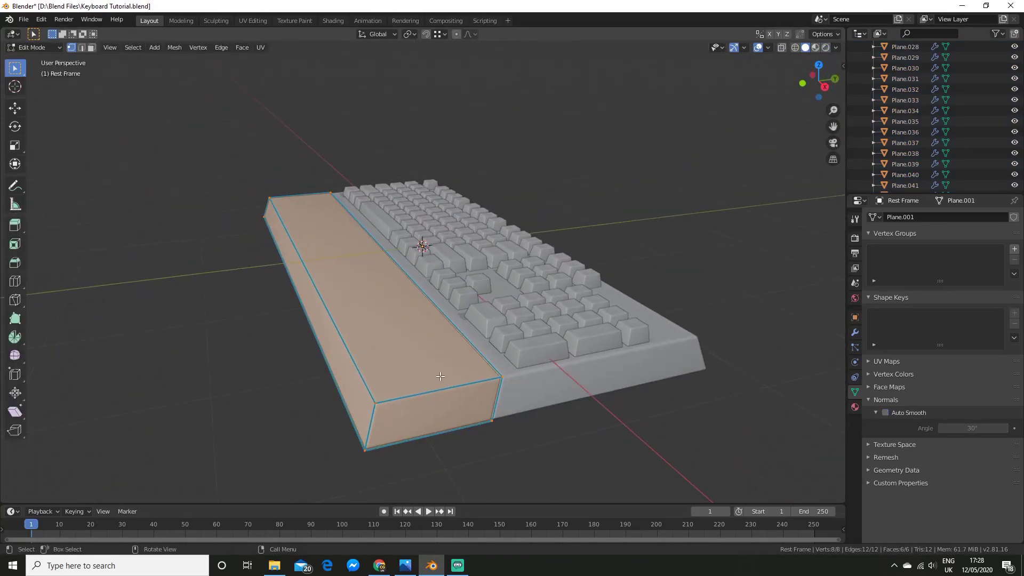
key(2)
click(391, 361)
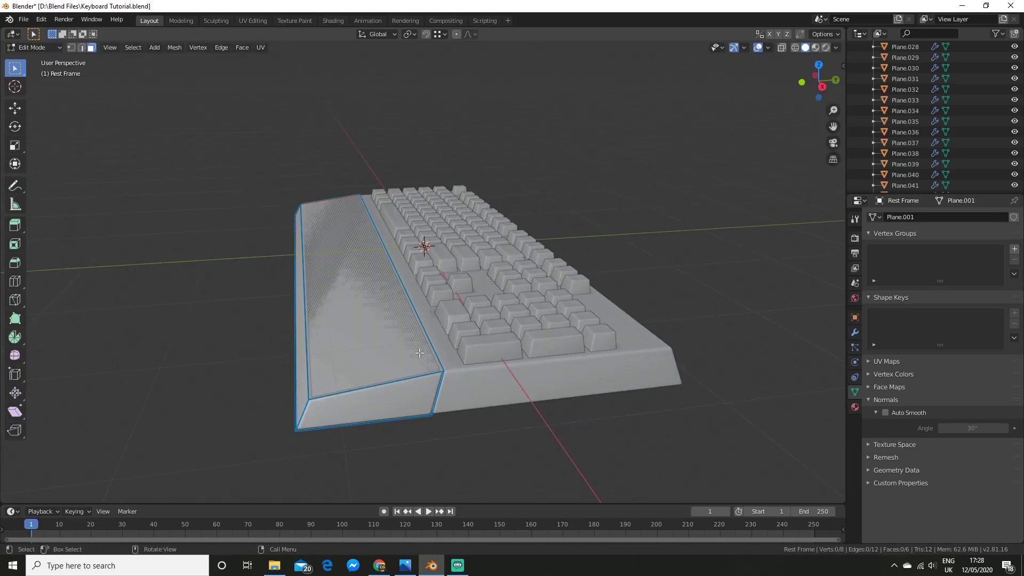
Rename the separated top face object, Rest Frame.001, to Wrist Rest
key(Tab)
scroll(942, 131, down, 20)
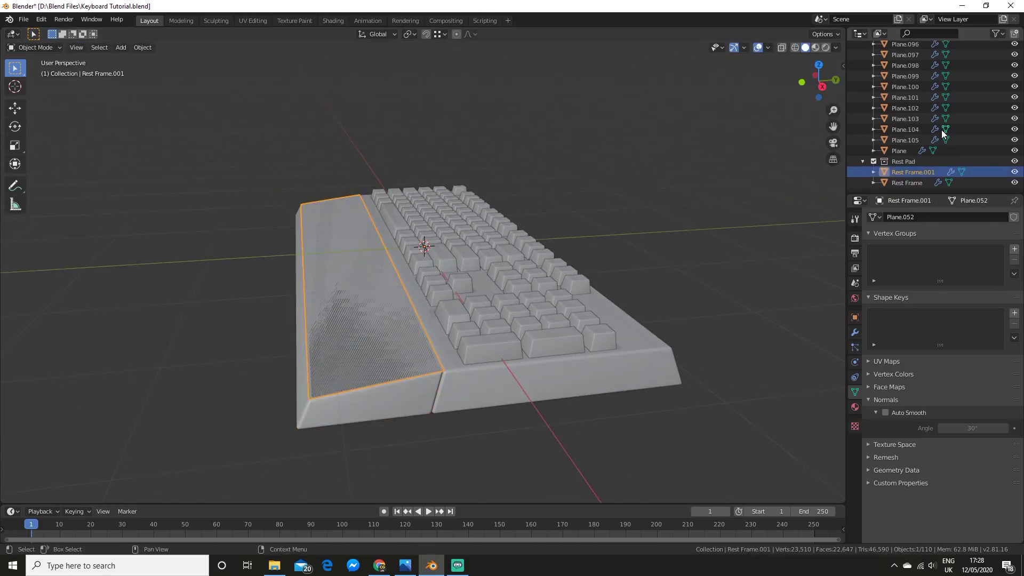
click(918, 171)
text(Wrist Rest)
key(Return)
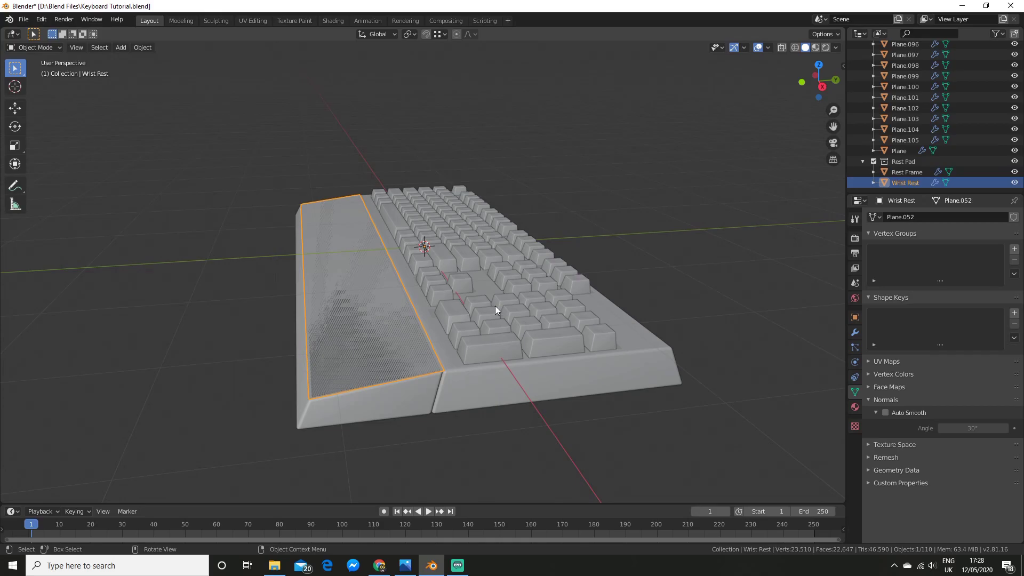
Extrude the Wrist Rest face upward in the right side view and remove the object's existing modifier
key(KP_3)
key(Tab)
shift+middle_drag(402, 284, 490, 368)
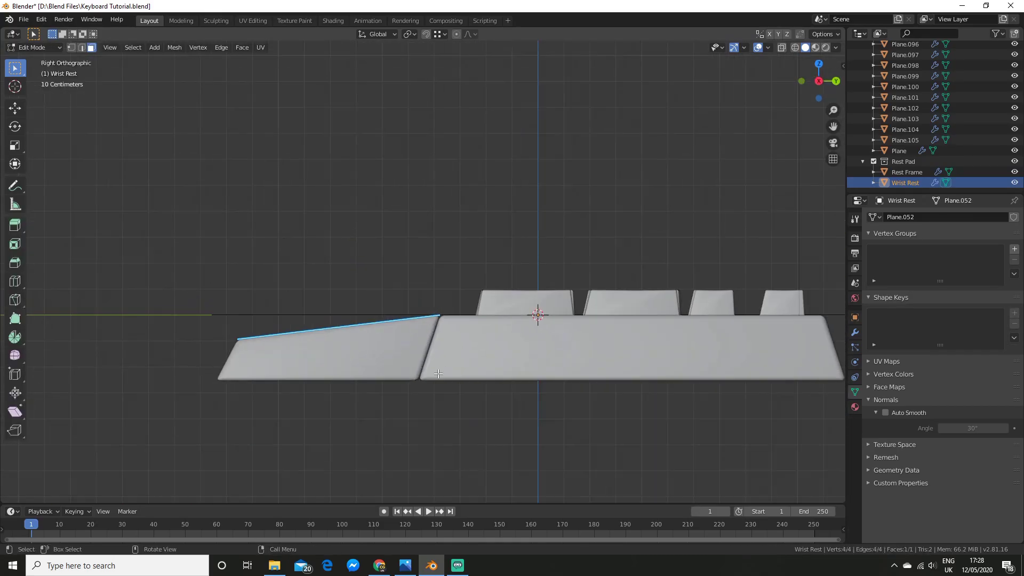
scroll(538, 373, up, 3)
key(a)
key(e)
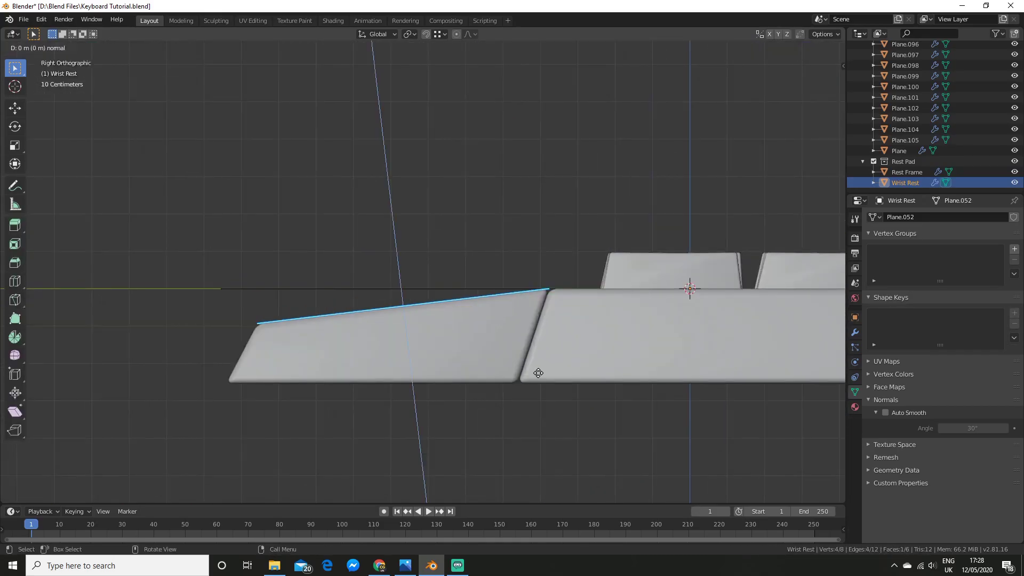
click(541, 353)
click(855, 332)
click(1012, 237)
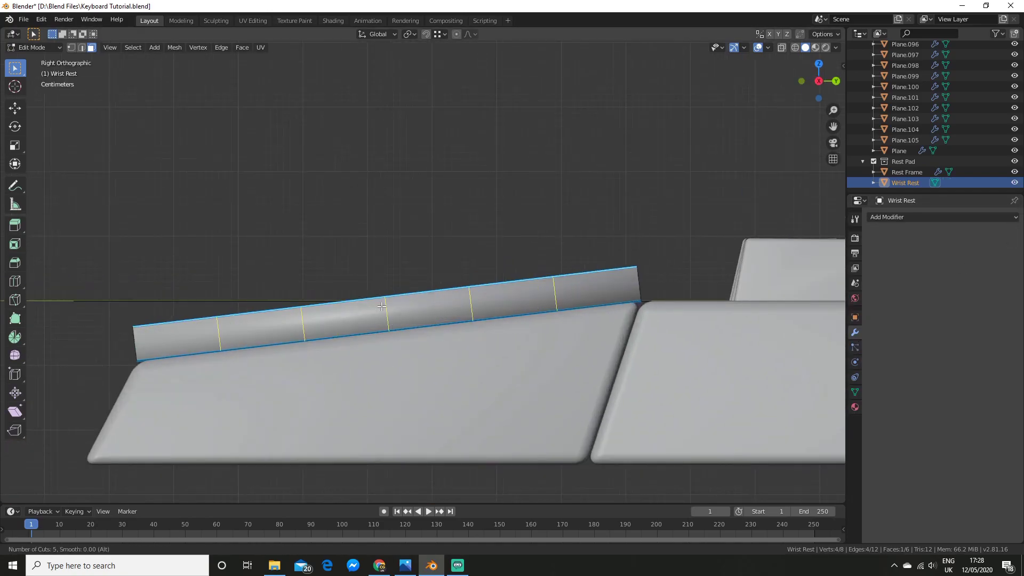
Curve the Wrist Rest's top using five loop cuts, and smooth it with a Subdivision Surface modifier and extra edge loops
click(382, 306)
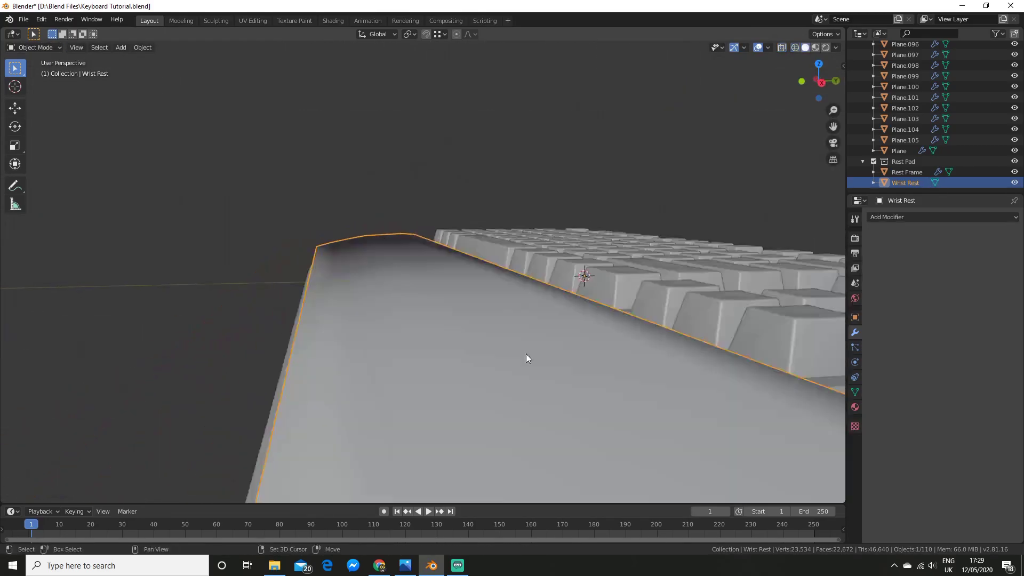
key(ctrl+r)
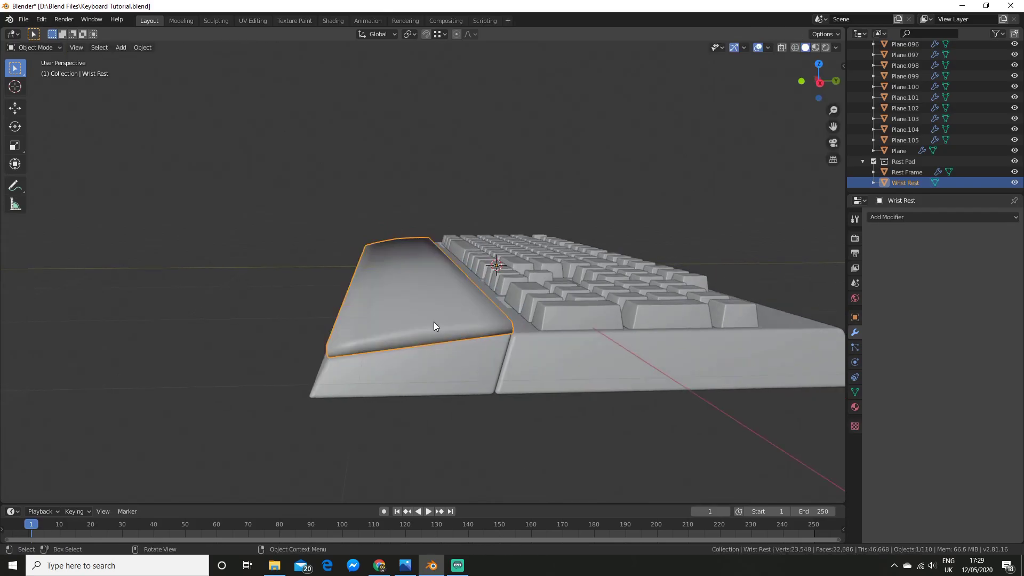
click(898, 216)
click(789, 397)
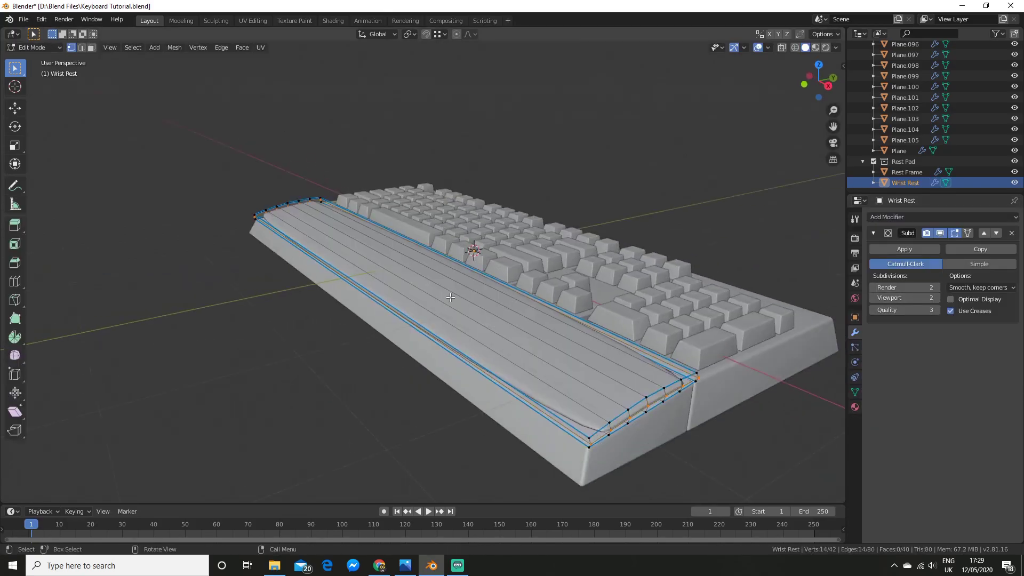
click(629, 375)
Inspect the smoothed wrist rest from several angles and through the camera
middle_drag(418, 289, 452, 280)
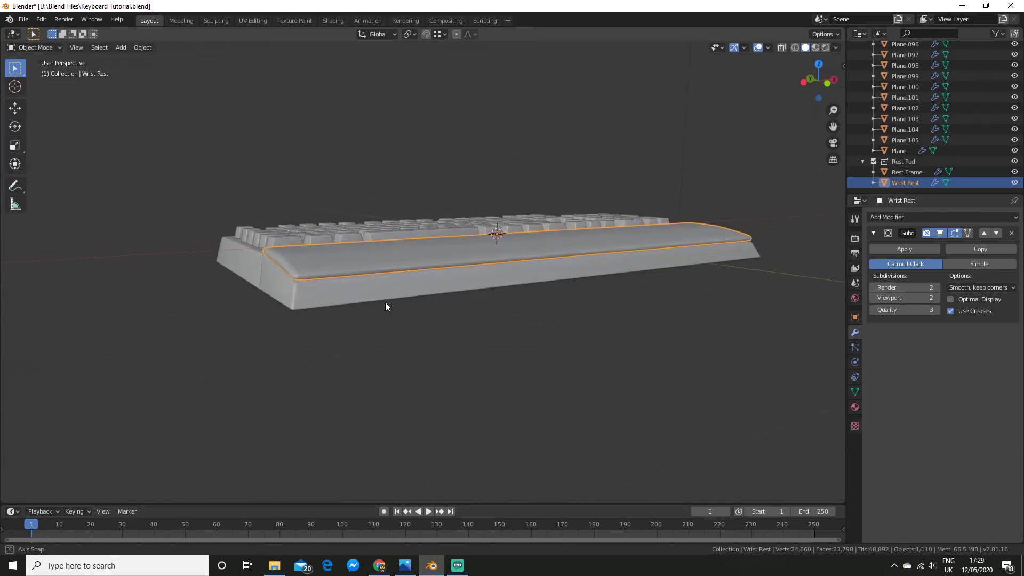
middle_drag(385, 302, 672, 303)
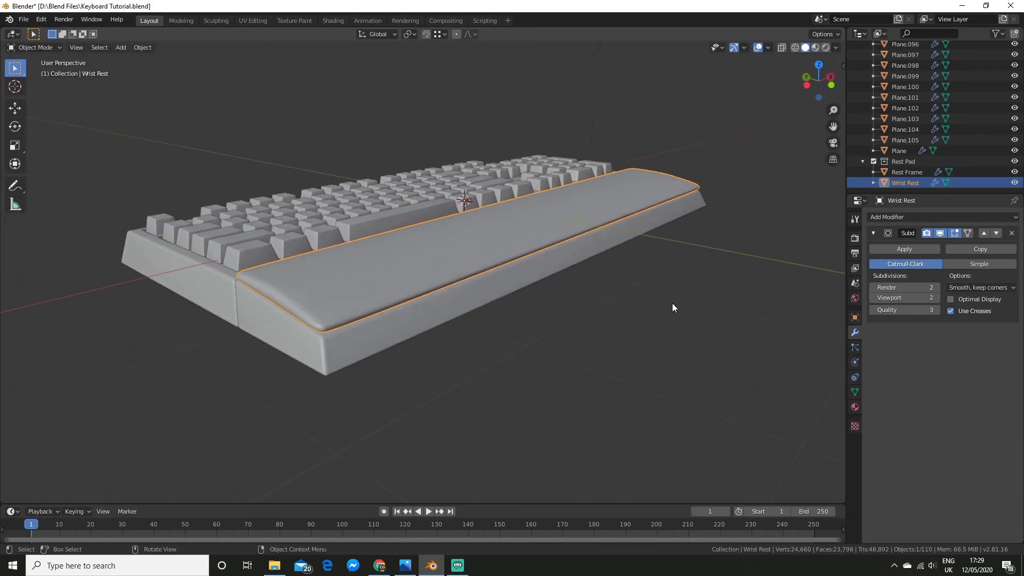
scroll(298, 287, up, 4)
scroll(298, 287, down, 4)
click(210, 292)
middle_drag(298, 287, 293, 322)
key(KP_0)
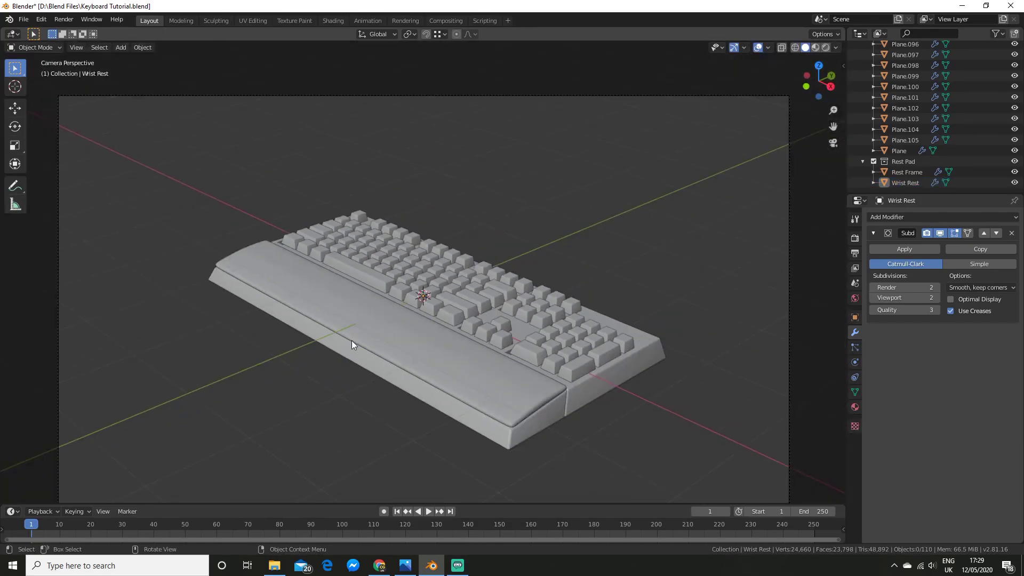
scroll(564, 383, down, 2)
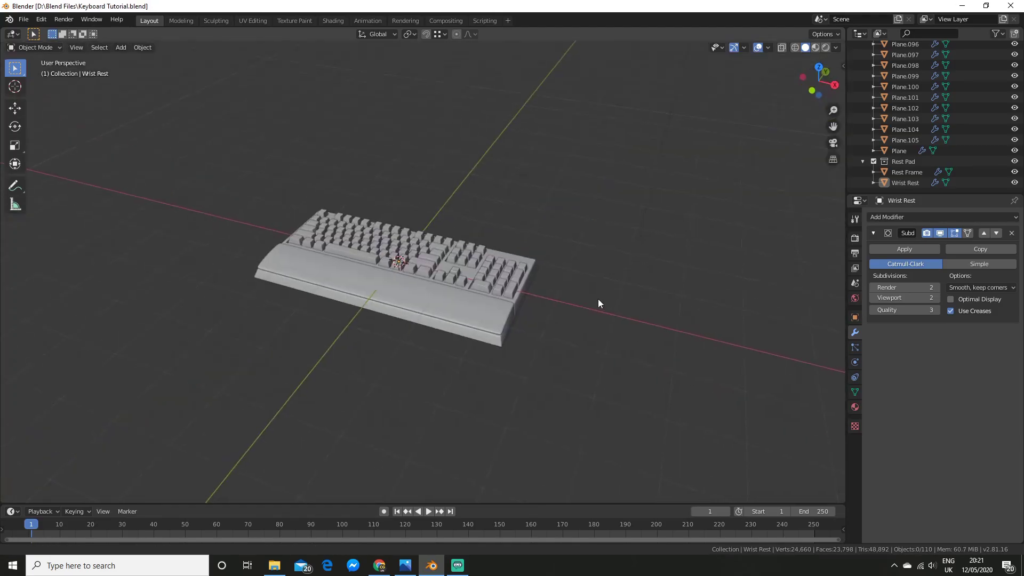
Add a mesh circle, scale it down and place it above the numeric keypad in top view
key(shift+a)
mouse_move(475, 285)
click(517, 307)
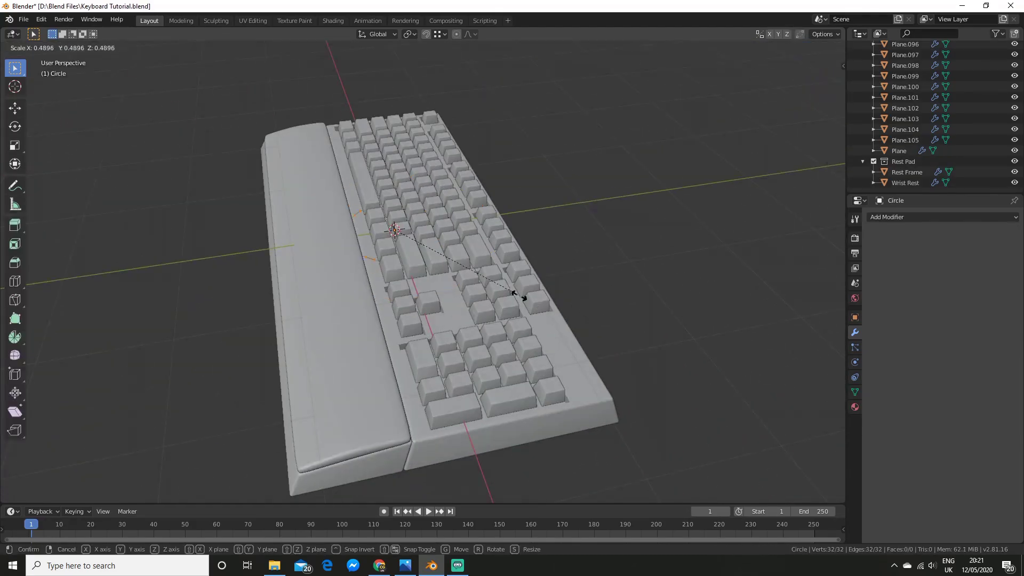
click(513, 293)
key(KP_7)
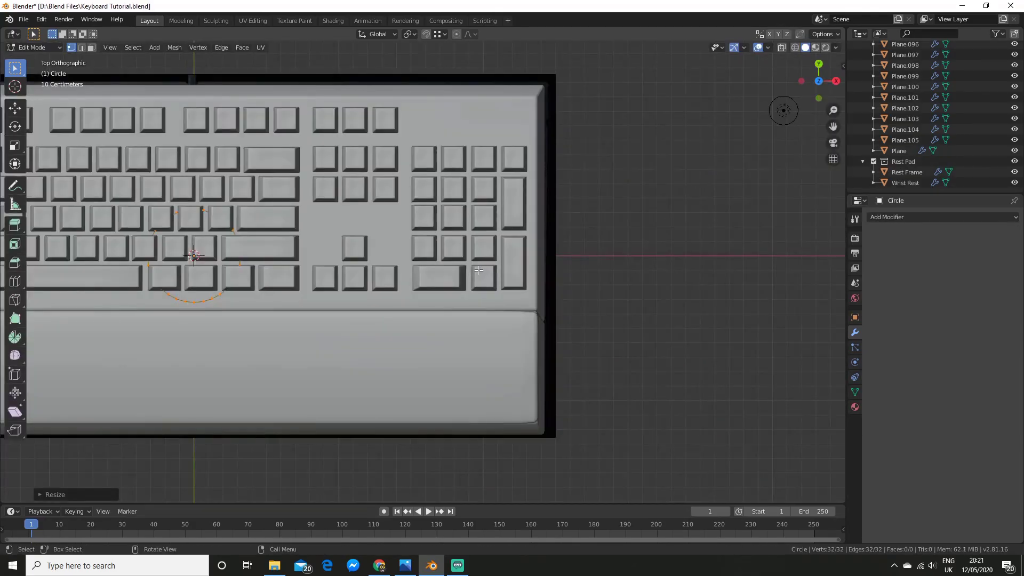
key(KP_Decimal)
key(s)
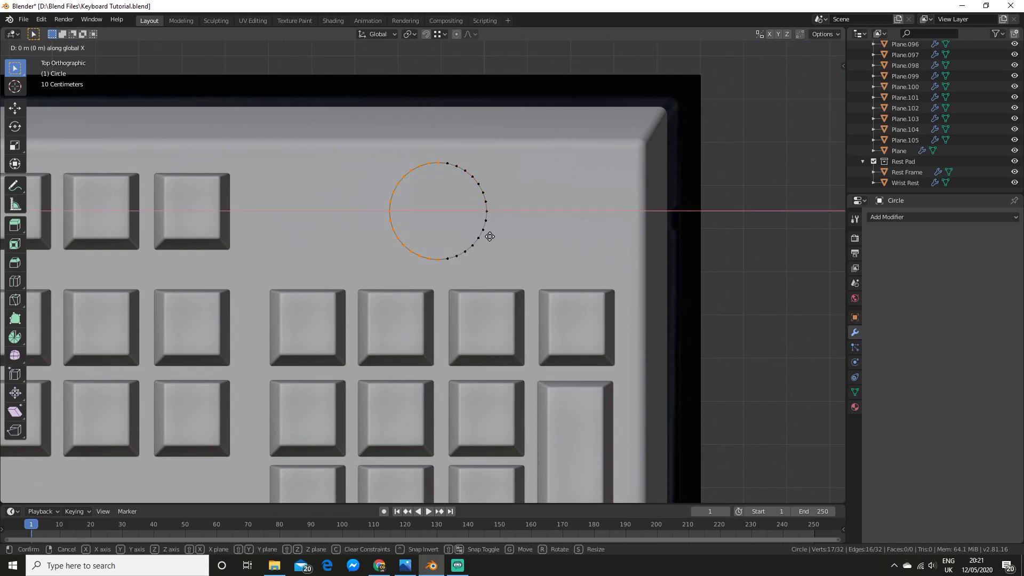
Stretch the circle along X into a rounded slot and extrude and inset it into a tray with a thin rim
key(g)
key(x)
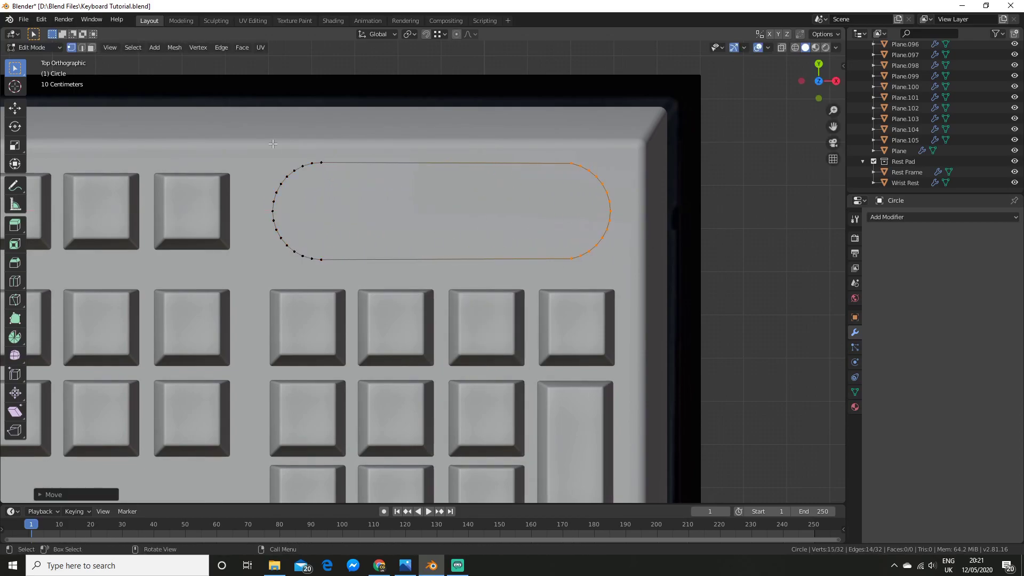
middle_drag(663, 304, 578, 324)
key(e)
click(582, 325)
key(i)
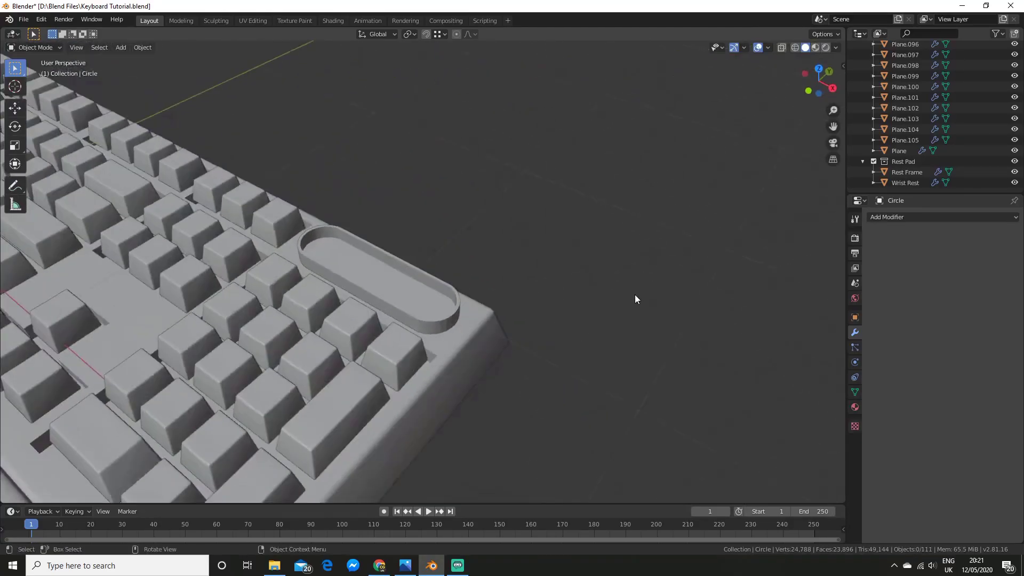
Add a cylinder and scale it down to fit inside the tray's end nearest the navigation keys
middle_drag(635, 294, 549, 267)
key(shift+a)
mouse_move(549, 268)
click(612, 317)
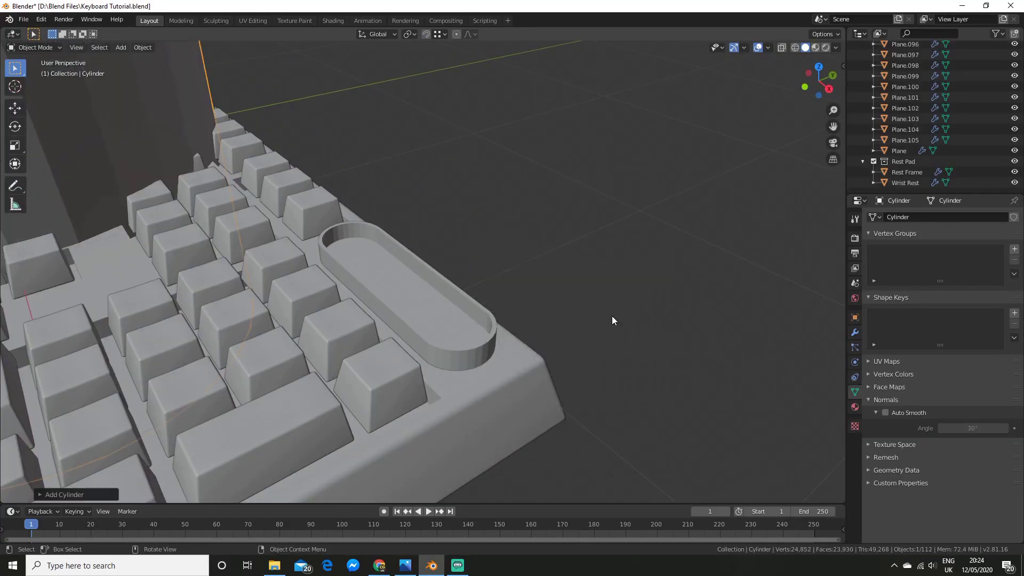
key(KP_7)
key(g)
click(816, 237)
key(s)
click(530, 206)
scroll(496, 170, up, 7)
key(s)
click(602, 326)
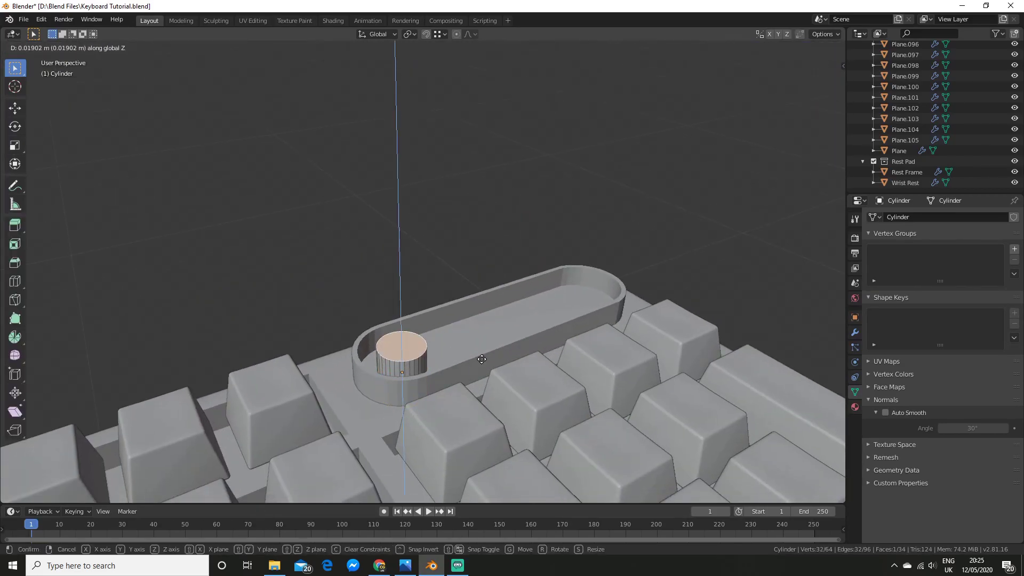
Delete the cylinder's top face and close the opening with Grid Fill
click(424, 334)
key(x)
click(426, 334)
key(ctrl+z)
scroll(503, 359, up, 3)
middle_drag(539, 349, 469, 268)
scroll(458, 268, up, 3)
key(F3)
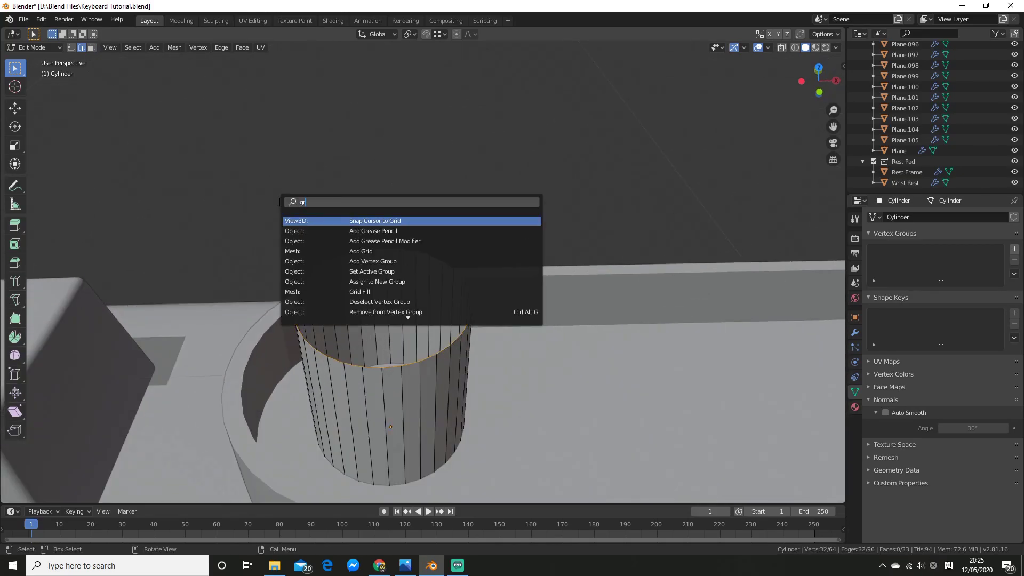
click(370, 241)
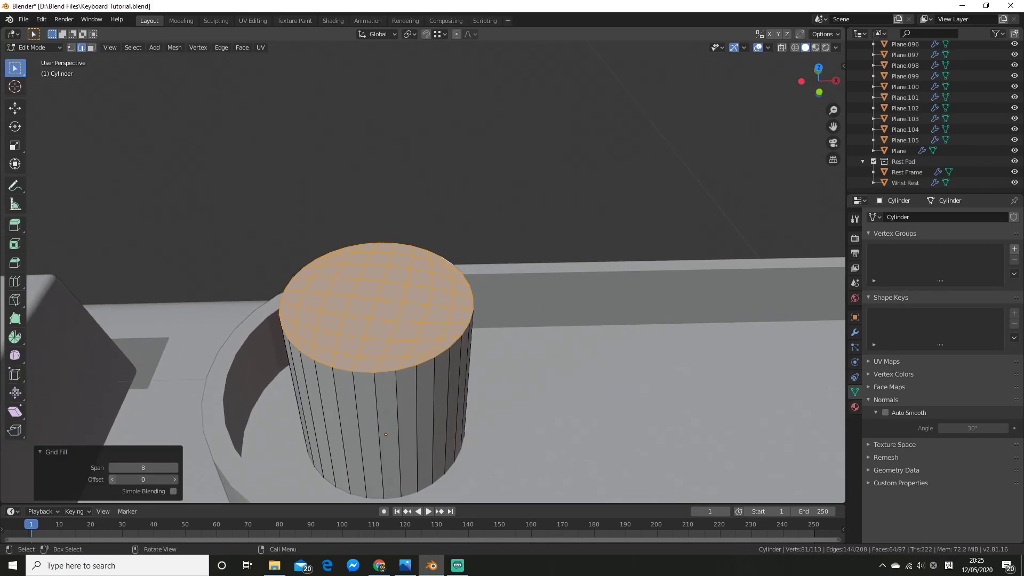
Sink the centre vertex of the cylinder's top along Z with proportional editing to form a shallow dish
middle_drag(376, 408, 368, 384)
scroll(457, 372, down, 5)
scroll(405, 320, up, 5)
key(1)
click(384, 303)
scroll(464, 248, down, 3)
key(o)
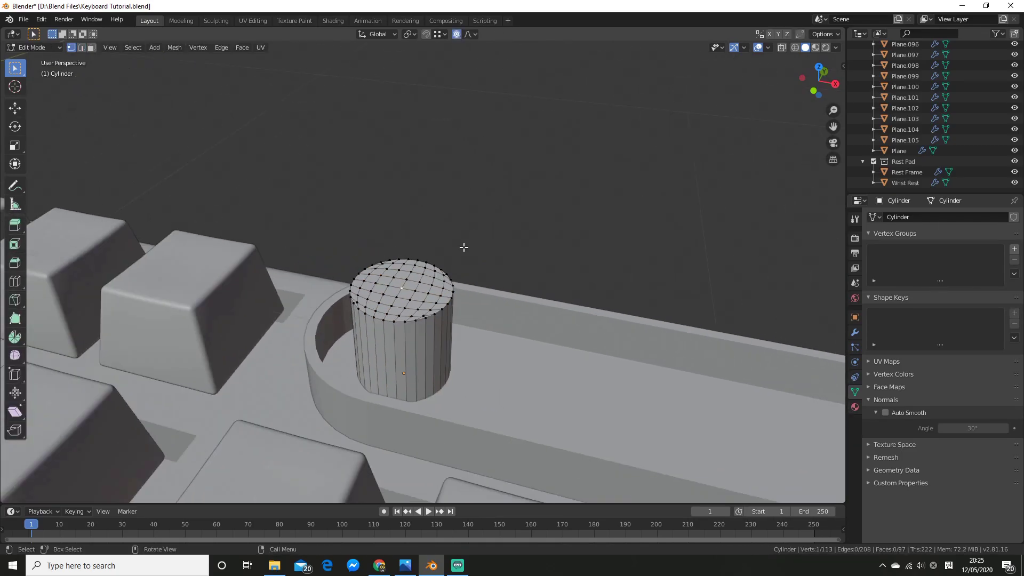
key(g)
key(z)
click(480, 261)
Enable Auto Smooth at 30° for the cylinder's normals
key(Tab)
middle_drag(537, 339, 500, 338)
click(885, 413)
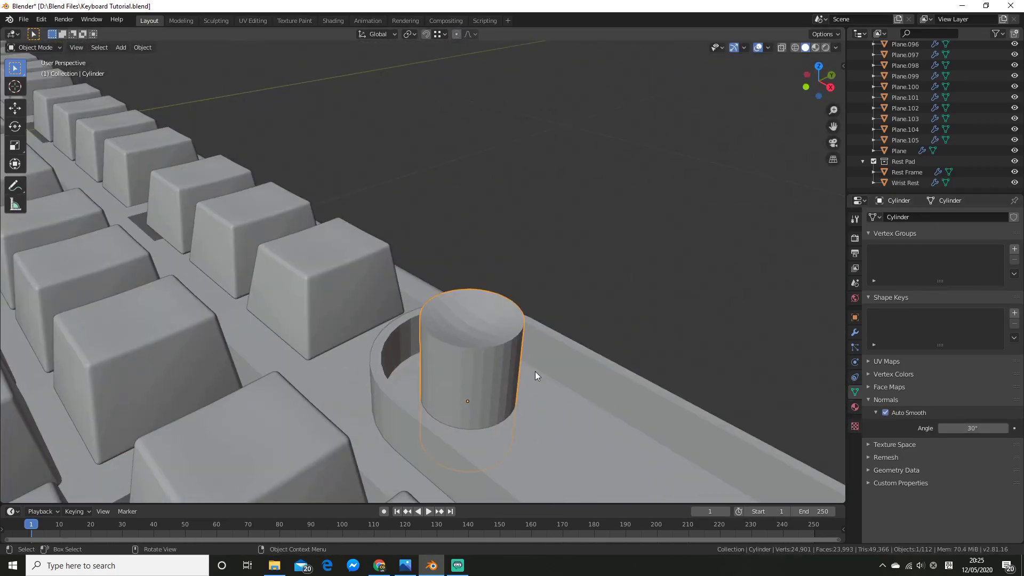
Lower the button cylinder's dished top along Z by about 0.04 m to shorten the button
scroll(536, 375, down, 3)
middle_drag(608, 290, 398, 348)
key(Tab)
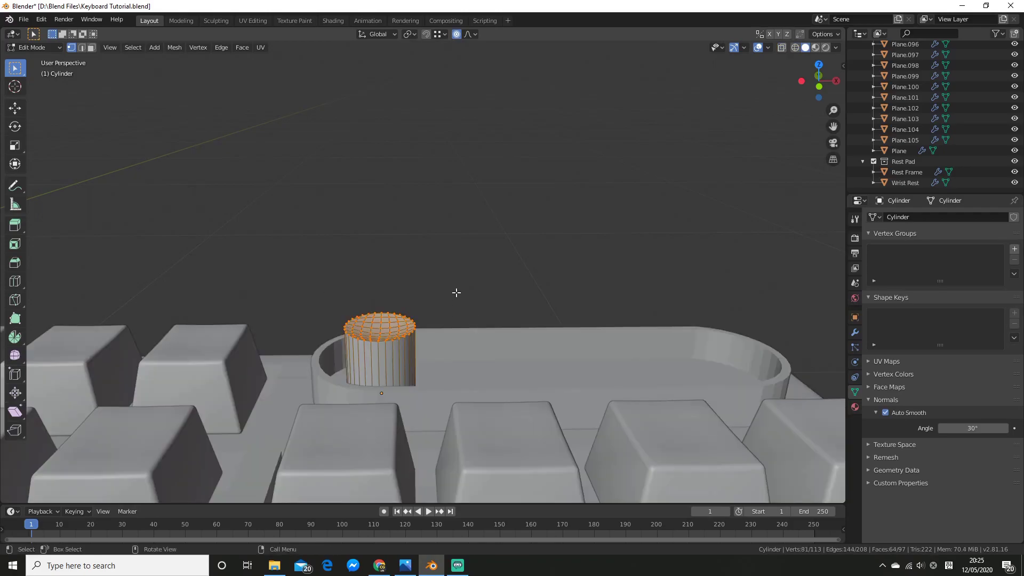
key(g)
key(z)
click(456, 293)
click(443, 304)
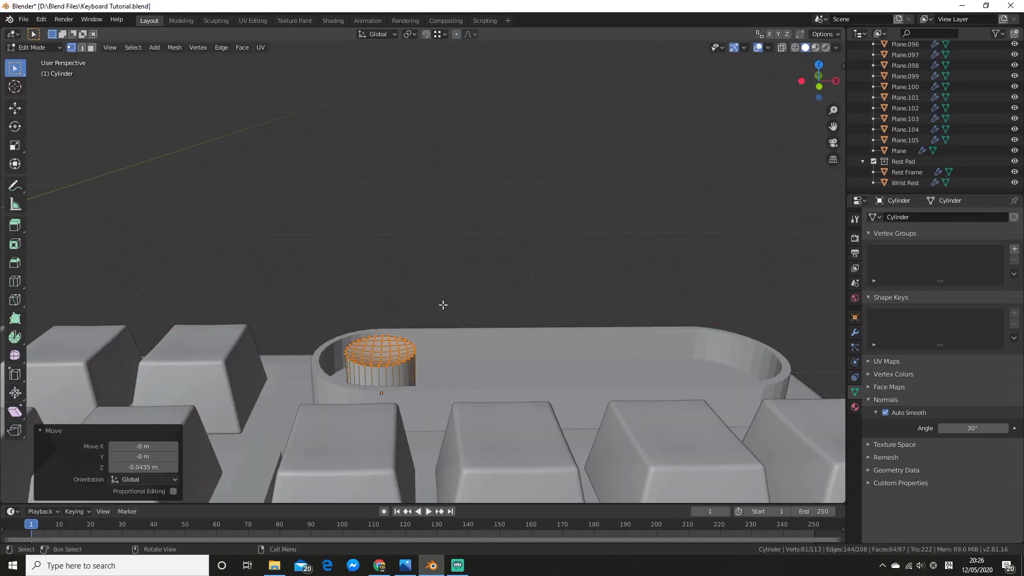
key(Tab)
Duplicate the button along X within the tray and raise the copy's top by about 0.033 m
scroll(443, 304, down, 2)
middle_drag(442, 277, 438, 297)
key(shift+d)
key(x)
click(508, 301)
key(Tab)
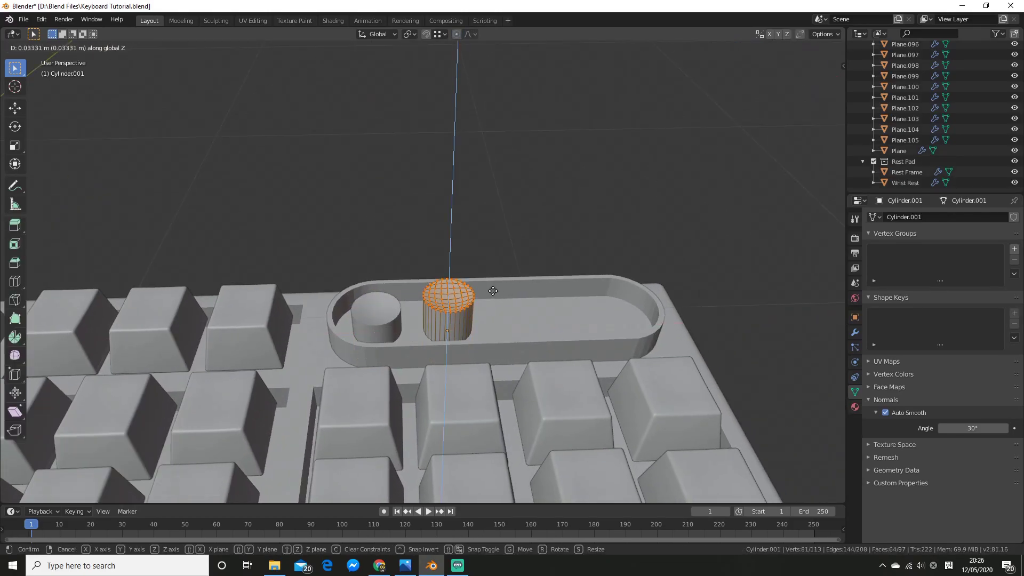
click(493, 291)
key(Tab)
Copy the taller button to the tray's far end and the shorter button 0.368 m along X into the remaining gap
key(shift+d)
click(679, 289)
click(385, 315)
key(shift+d)
key(x)
click(647, 308)
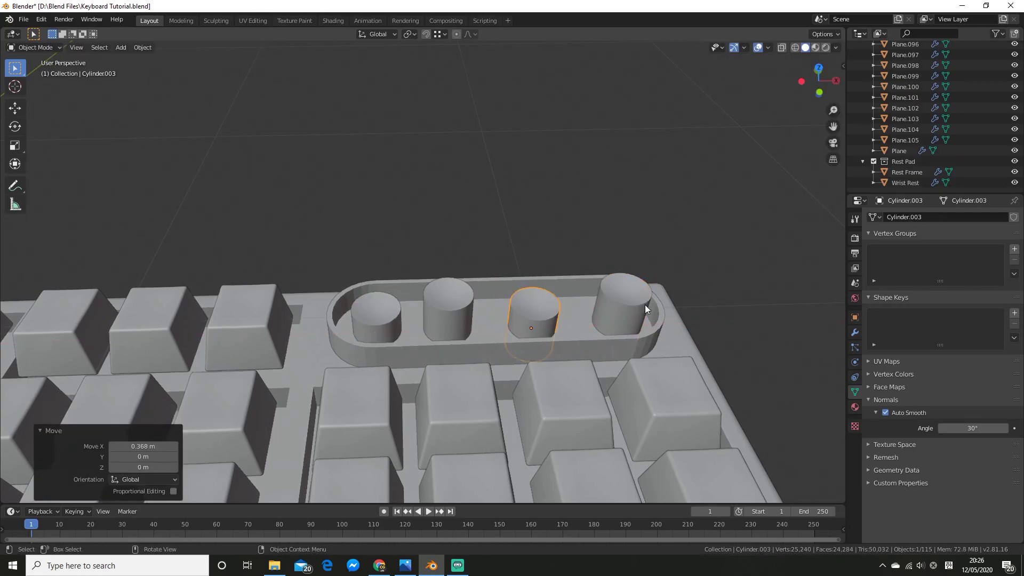
Shift the tall button at the tray's outer end by about -0.015 m along X in top view
key(KP_7)
click(593, 248)
key(g)
click(579, 266)
scroll(587, 282, down, 5)
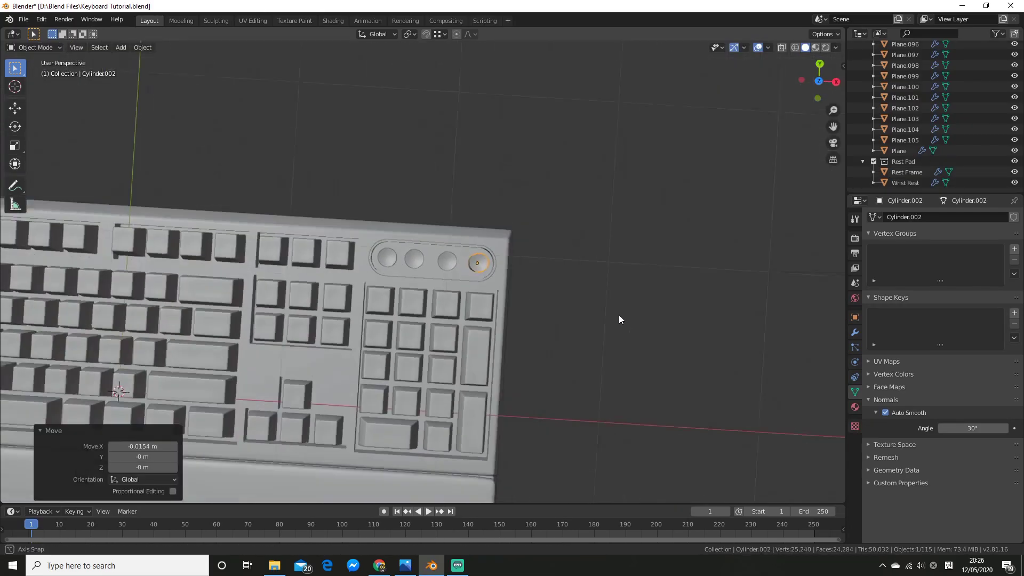
Enable Auto Smooth at 30° for the media button tray's normals
click(618, 314)
scroll(594, 318, up, 5)
middle_drag(619, 314, 519, 354)
click(519, 354)
click(886, 412)
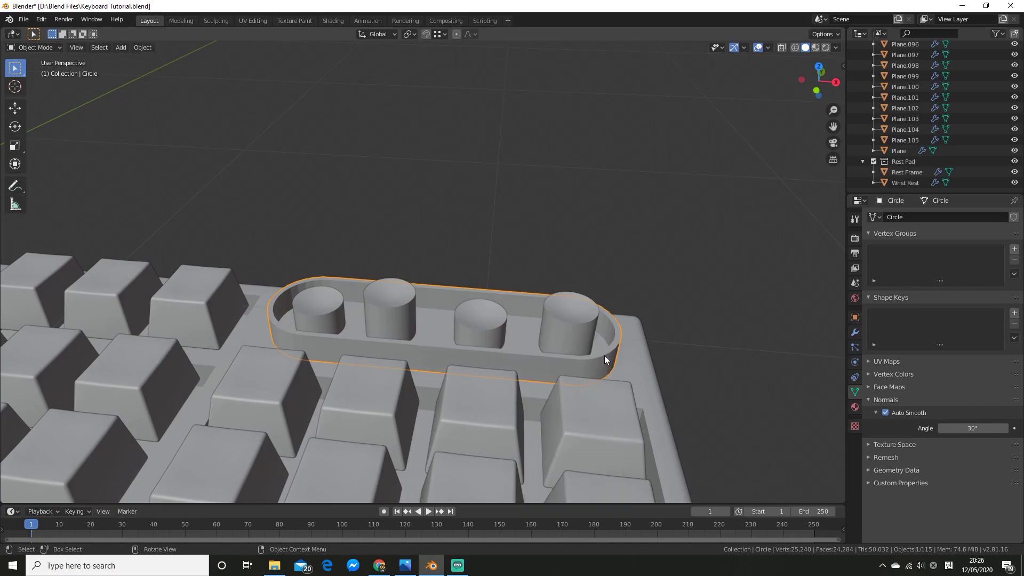
Add a new cylinder and rename it Cable Cutout
scroll(604, 355, down, 10)
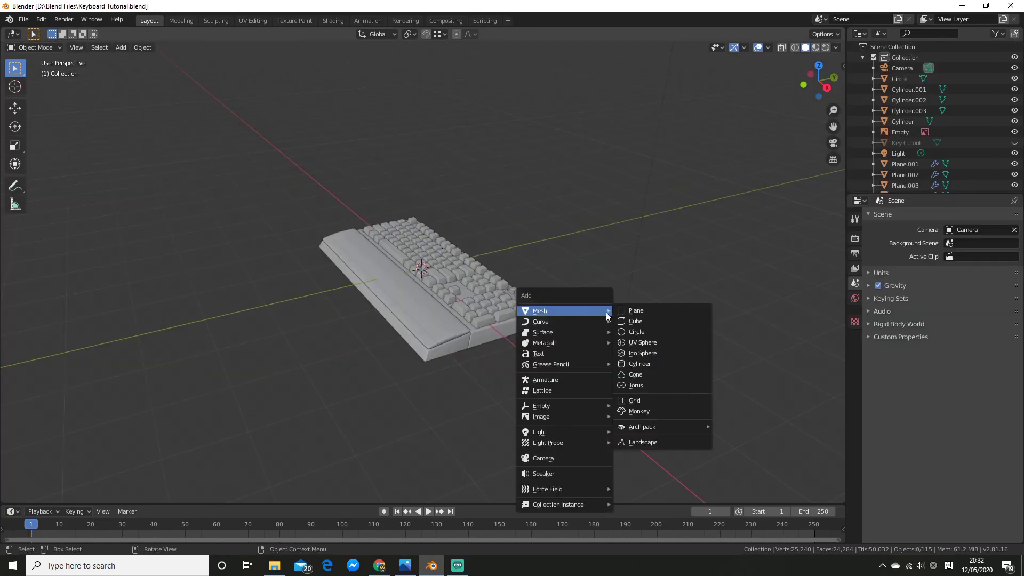
click(656, 364)
double_click(901, 121)
text(Cal)
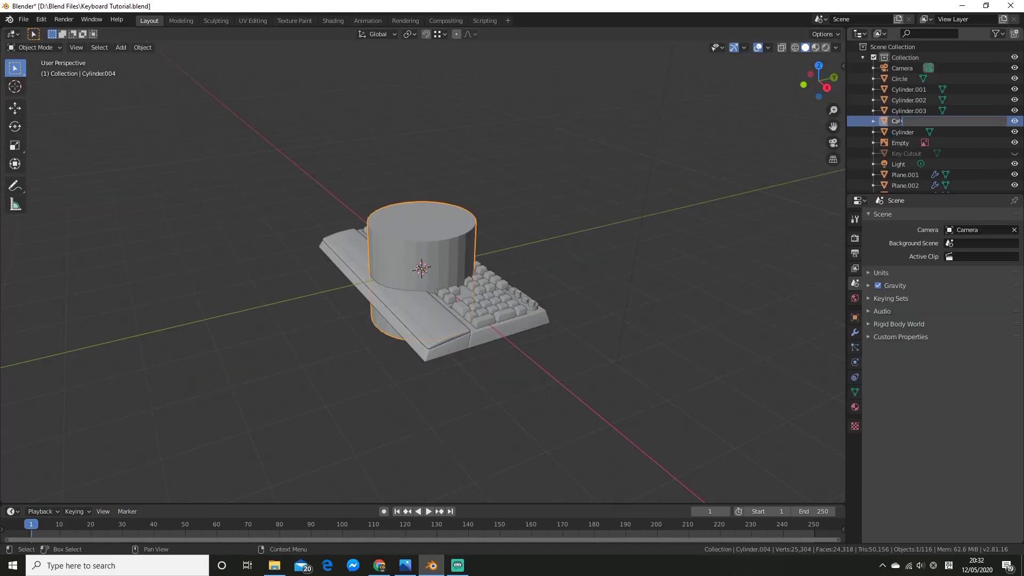
Rotate the Cable Cutout mesh 90° about Y and scale it down to about 0.372
scroll(569, 242, up, 4)
key(Tab)
key(r)
key(y)
key(9)
key(0)
key(Return)
scroll(573, 240, down, 5)
middle_drag(613, 234, 576, 238)
key(s)
click(488, 235)
Move the Cable Cutout mesh below the rear part of the keyboard case in the right side view
key(KP_3)
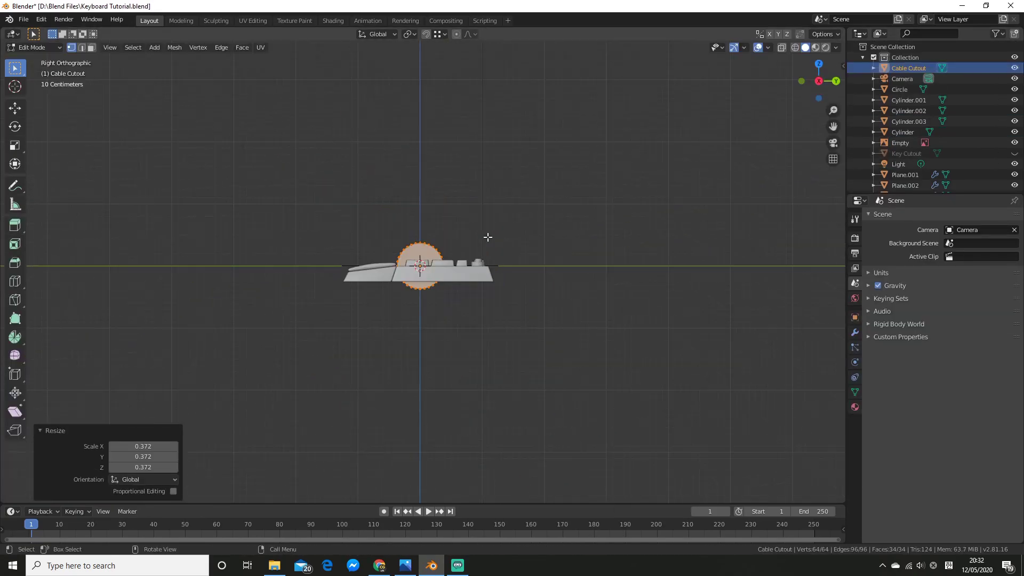
scroll(482, 257, up, 5)
key(g)
click(620, 310)
shift+middle_drag(665, 293, 569, 293)
key(g)
click(555, 335)
Switch to wireframe shading and raise the cutout's upper half along Z to form an elongated slot profile
scroll(553, 341, up, 7)
drag(251, 199, 617, 372)
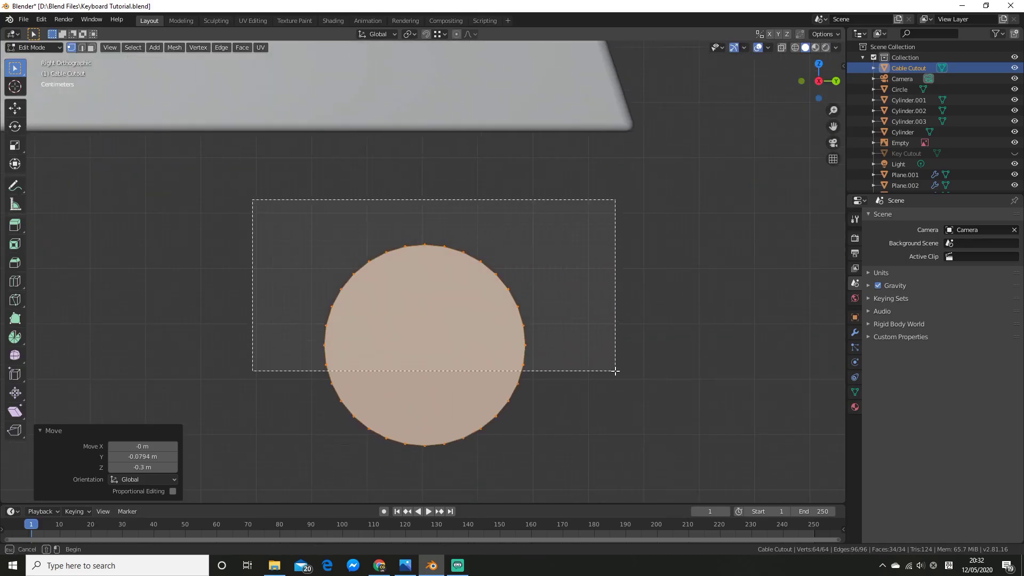
key(shift+z)
key(g)
key(z)
right_click(606, 306)
drag(251, 194, 581, 350)
key(g)
key(z)
click(606, 286)
scroll(608, 265, down, 3)
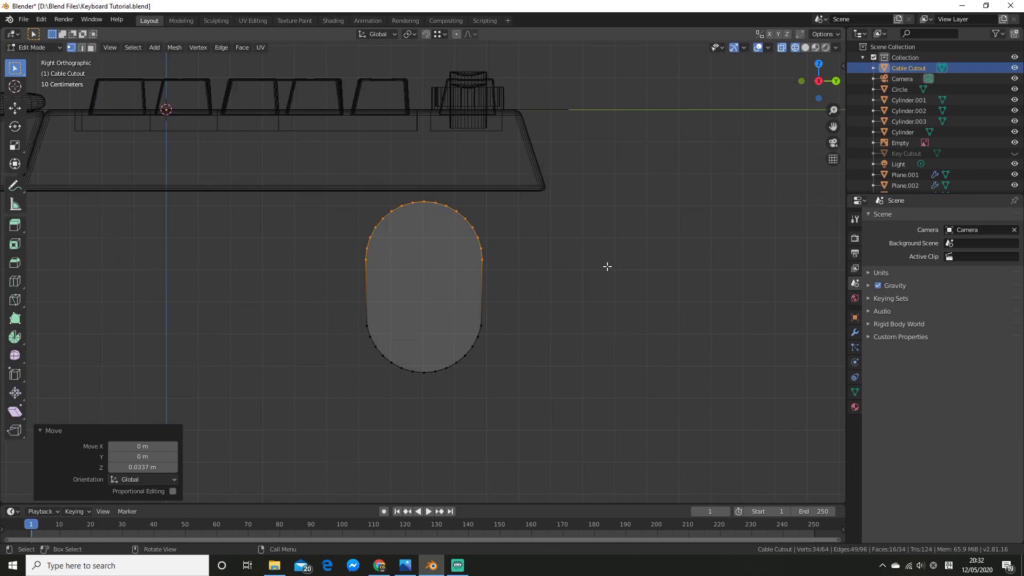
Scale the slot profile to about 0.314 and place it across the case's bottom edge near the rear
key(a)
key(s)
click(491, 299)
scroll(497, 302, up, 2)
shift+middle_drag(500, 302, 475, 418)
key(g)
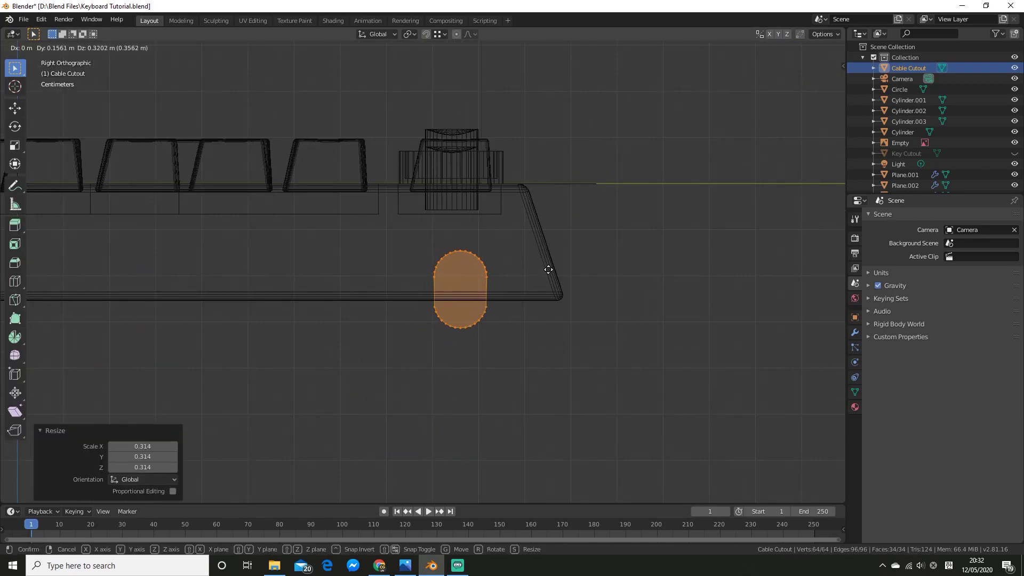
click(516, 266)
scroll(551, 292, down, 3)
scroll(559, 355, up, 2)
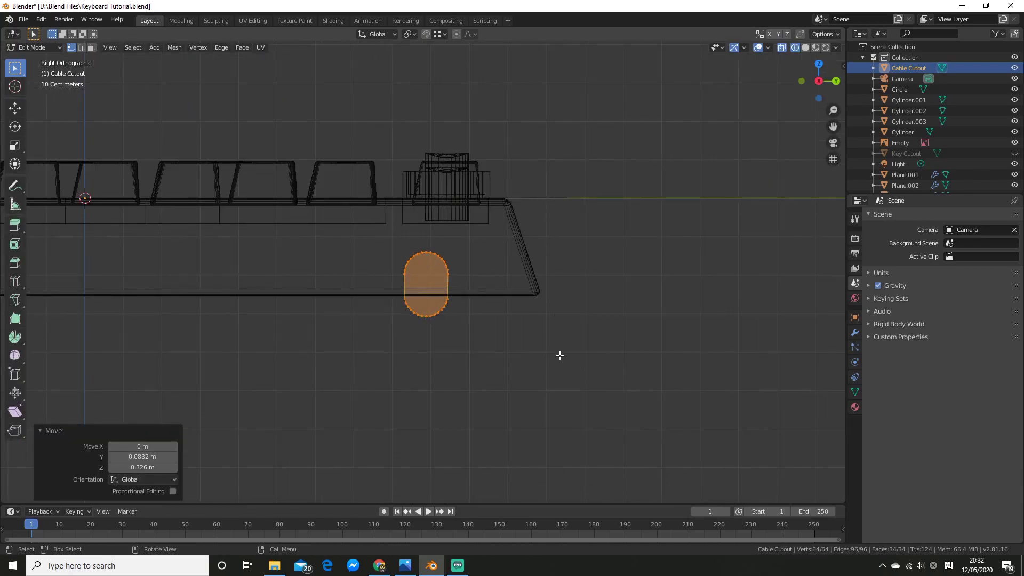
click(512, 318)
Stretch one end of the Cable Cutout along X until it extends past the side of the case
middle_drag(608, 317, 453, 321)
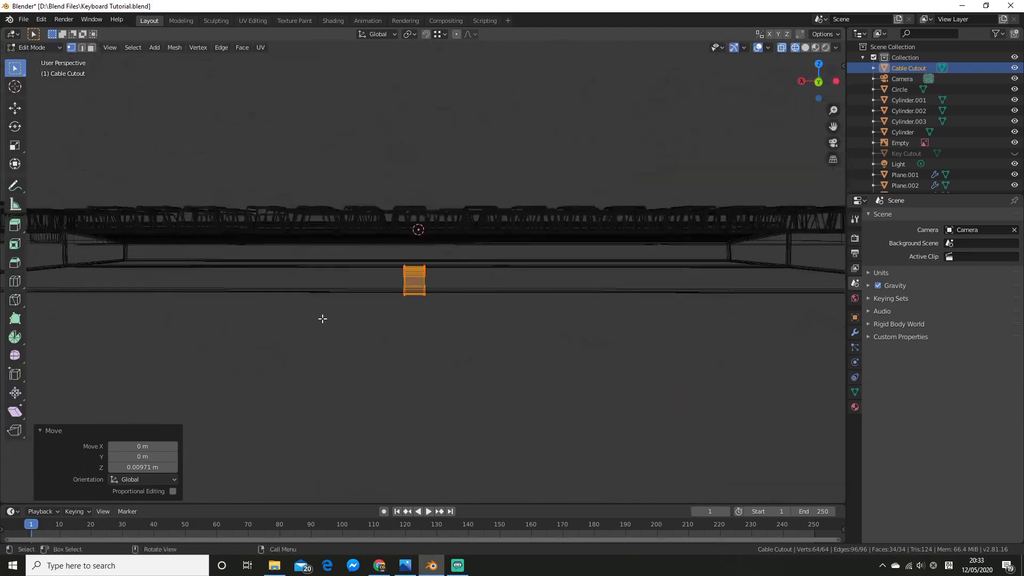
drag(368, 250, 416, 319)
scroll(426, 322, down, 4)
key(g)
key(x)
click(316, 286)
middle_drag(315, 287, 563, 300)
key(Tab)
Add a Subdivision Surface modifier to the Cable Cutout
click(854, 408)
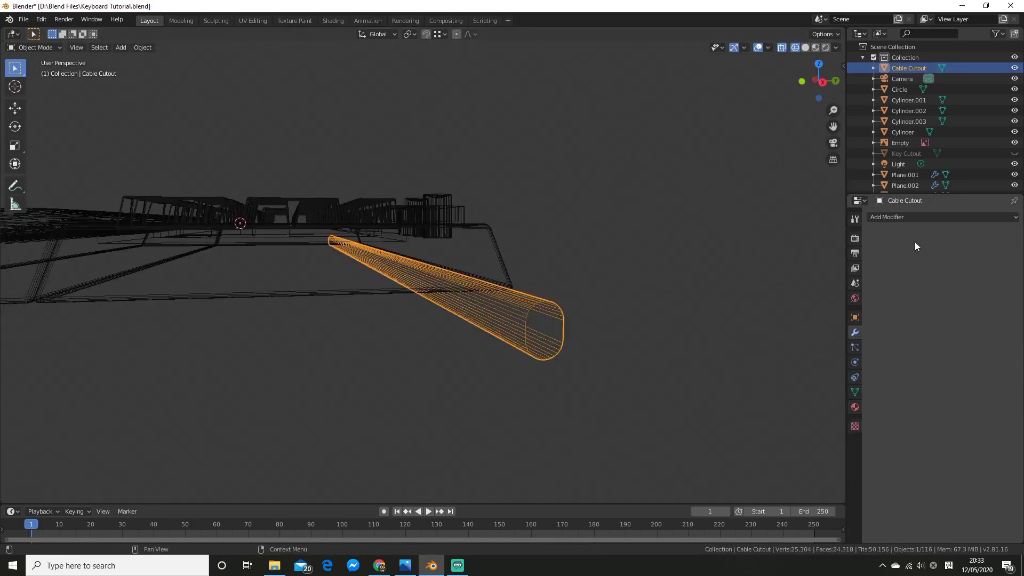
click(916, 217)
click(832, 393)
Add supporting loop cuts close to both ends of the Cable Cutout
key(Tab)
middle_drag(416, 272, 485, 292)
key(ctrl+r)
click(496, 299)
click(757, 374)
key(ctrl+r)
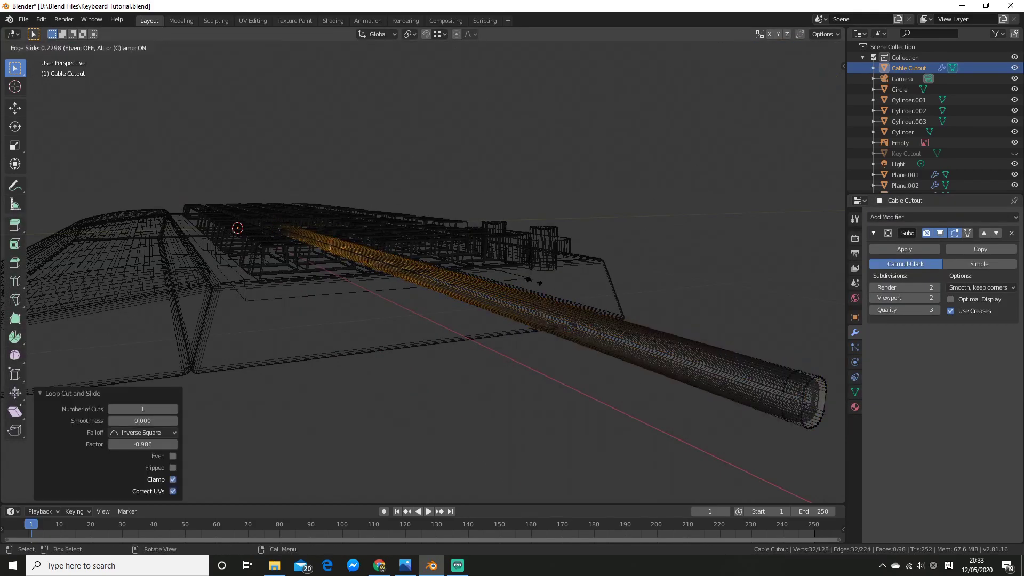
click(373, 248)
mouse_move(373, 248)
middle_down()
mouse_move(631, 261)
mouse_move(405, 261)
mouse_move(491, 237)
mouse_move(411, 203)
middle_up()
key(Tab)
Return to solid shading, select the keyboard case and add another Boolean modifier to it
scroll(634, 262, down, 5)
key(shift+z)
scroll(649, 264, up, 4)
click(411, 203)
click(907, 216)
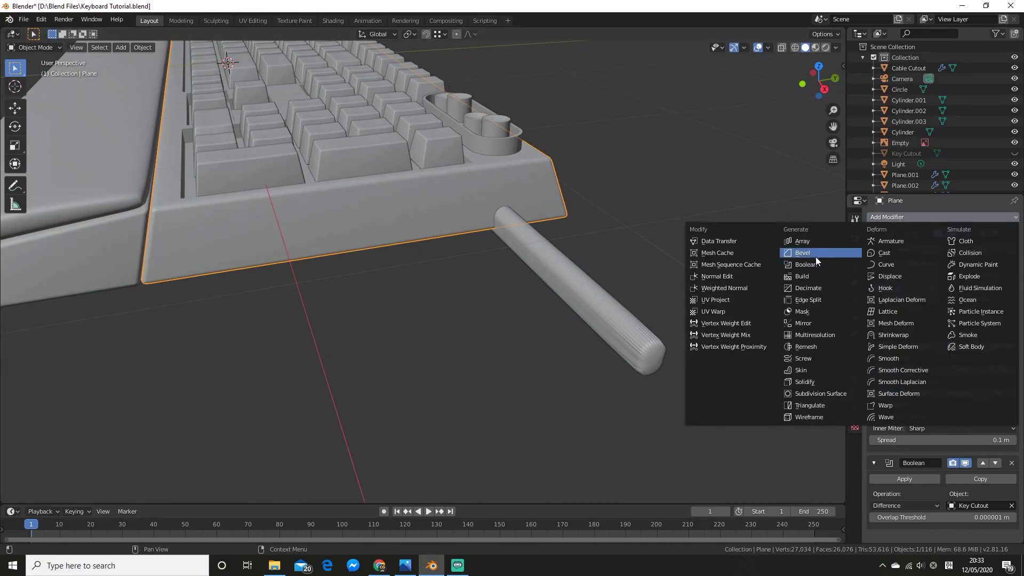
click(814, 254)
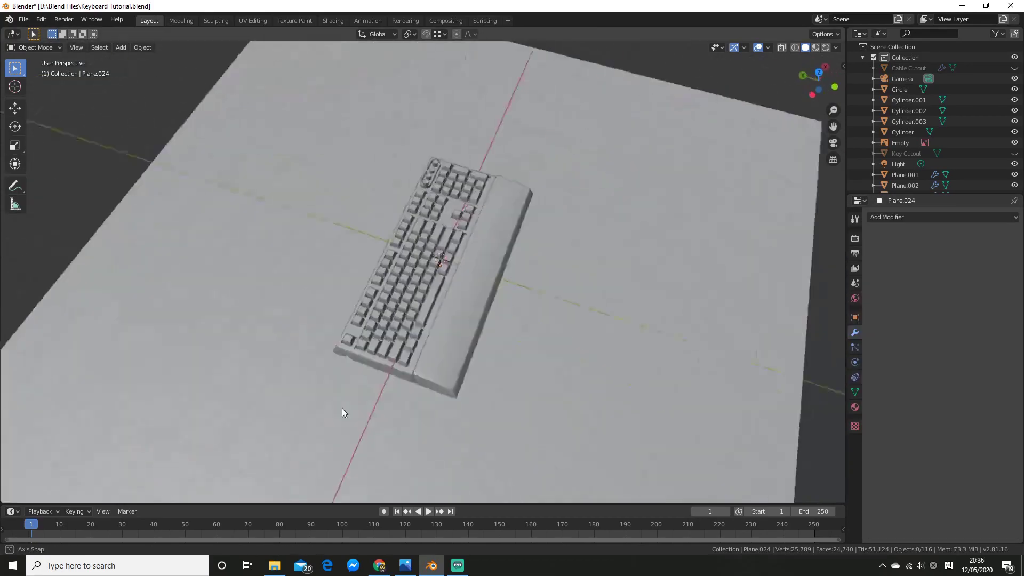
Add a Bezier curve and rename it Cable
key(shift+a)
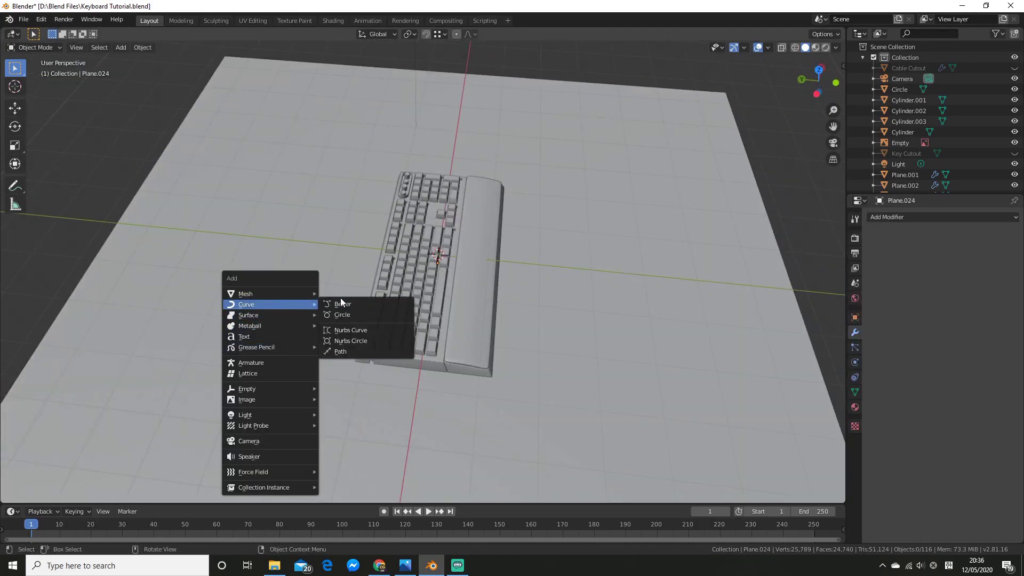
click(341, 303)
double_click(894, 70)
text(Cable)
key(Return)
Move the Cable curve into position toward the rear of the keyboard and check it in top view
scroll(579, 205, up, 5)
middle_drag(579, 206, 541, 223)
key(g)
key(x)
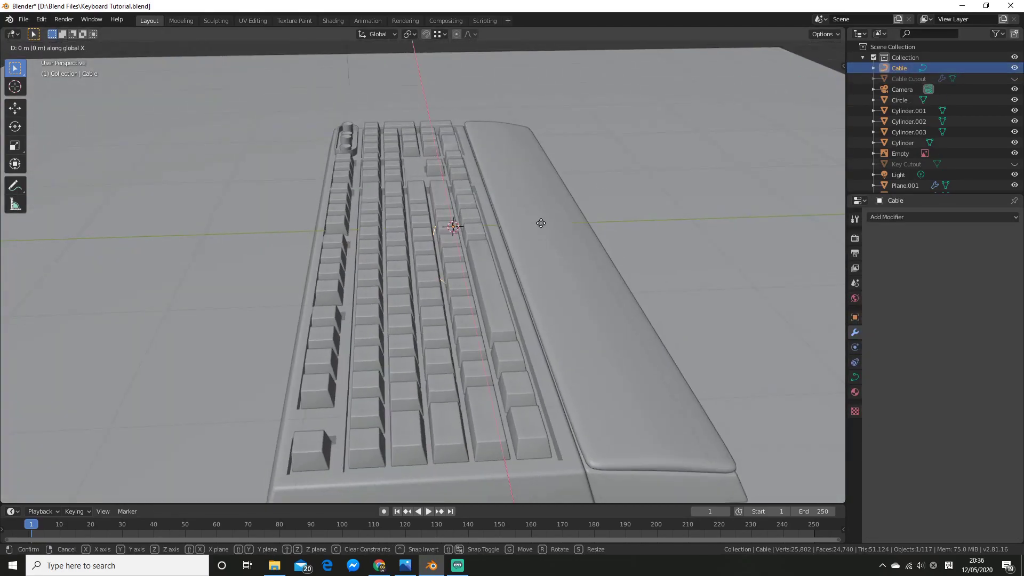
click(361, 222)
key(KP_7)
Reposition the Cable curve's control points and handles so it leads away from the keyboard's rear edge
key(Tab)
shift+middle_drag(361, 223, 367, 271)
click(355, 194)
key(g)
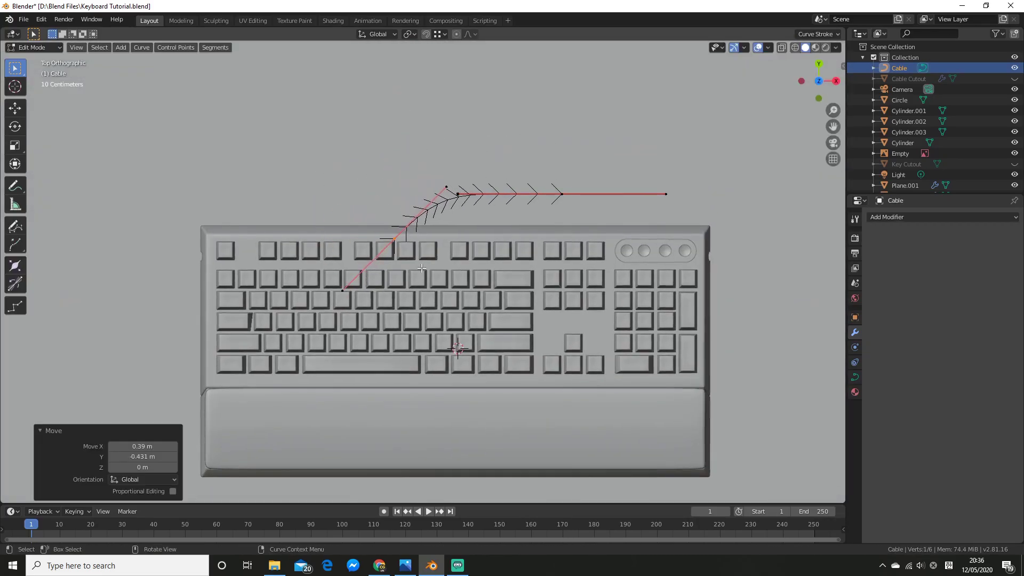
click(562, 194)
key(g)
click(523, 127)
click(395, 238)
key(g)
click(470, 253)
scroll(464, 256, down, 2)
shift+middle_drag(464, 256, 445, 287)
Extrude a further point from the cable's free end and reshape the adjoining handle into a smooth S-bend
click(434, 203)
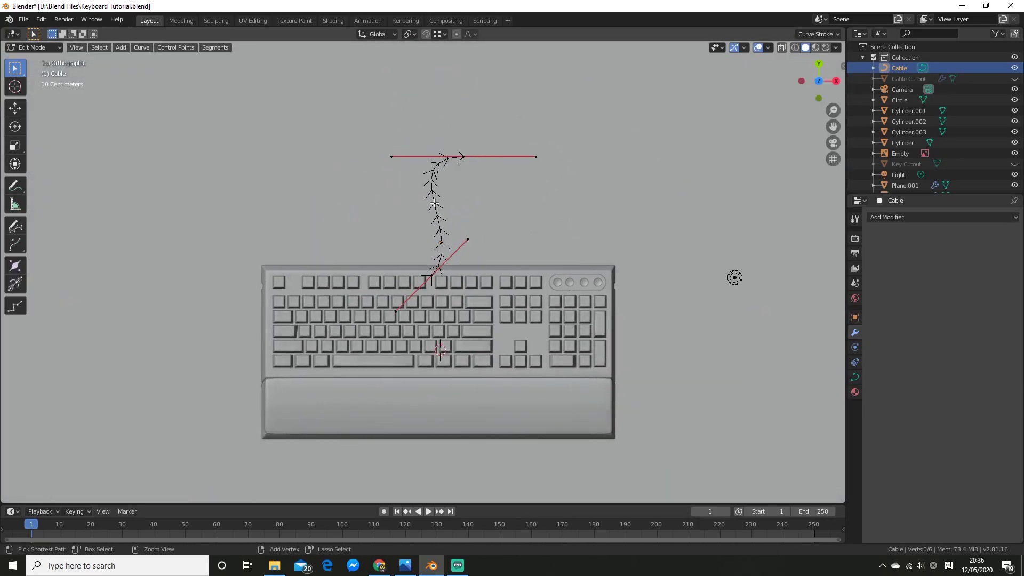
click(472, 174)
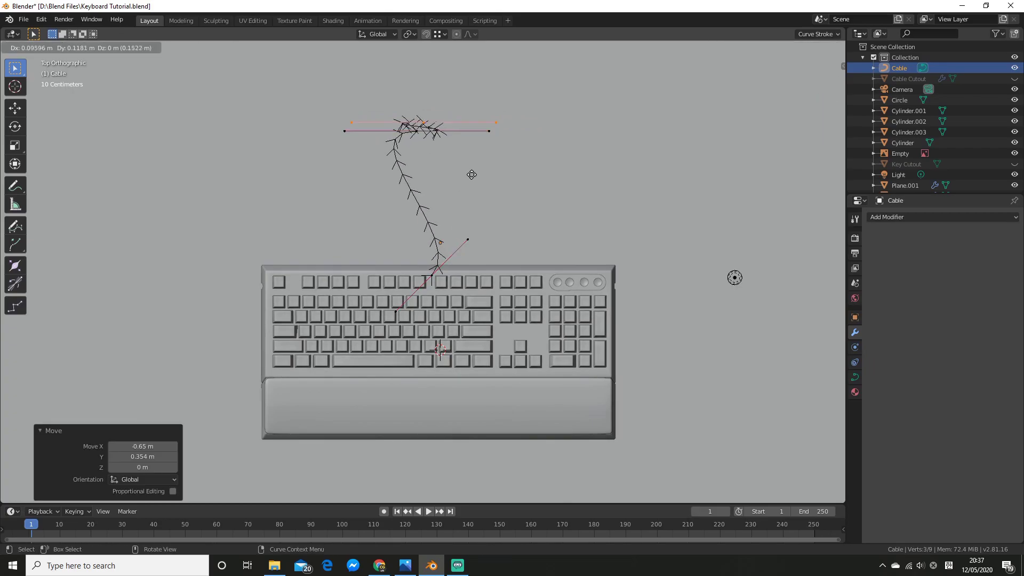
click(575, 121)
click(427, 143)
key(g)
click(507, 190)
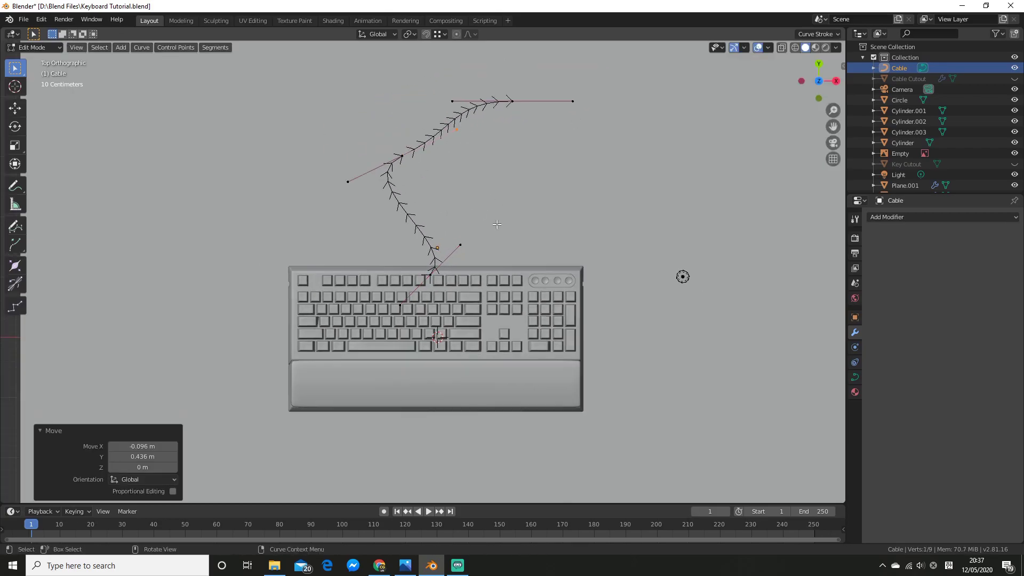
Give the Cable curve a bevel depth of 0.018 m
middle_drag(507, 190, 613, 150)
click(854, 377)
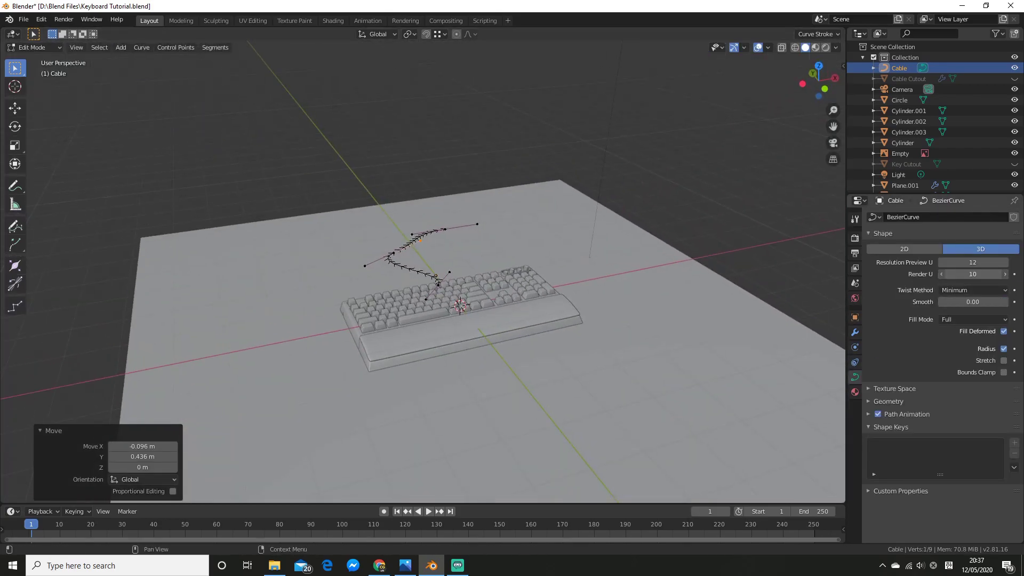
click(868, 401)
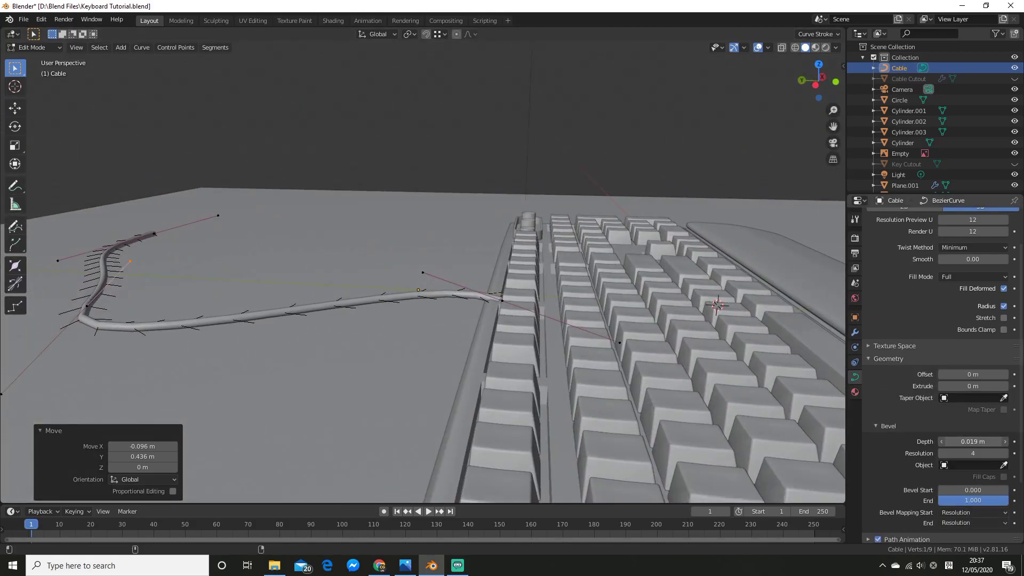
key(Tab)
scroll(503, 354, down, 6)
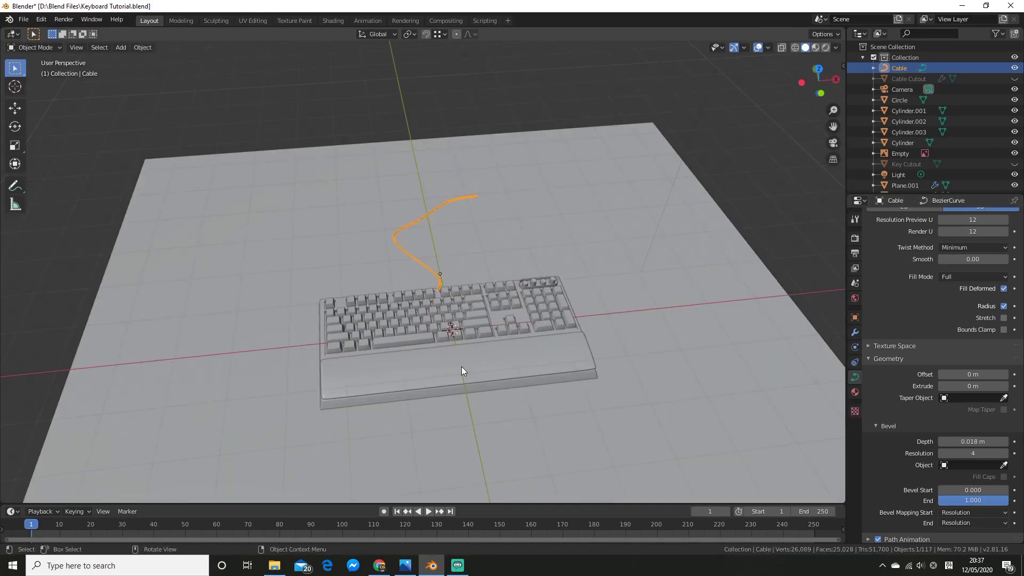
Adjust the cable's middle bend handle and move its free end farther from the keyboard
key(KP_0)
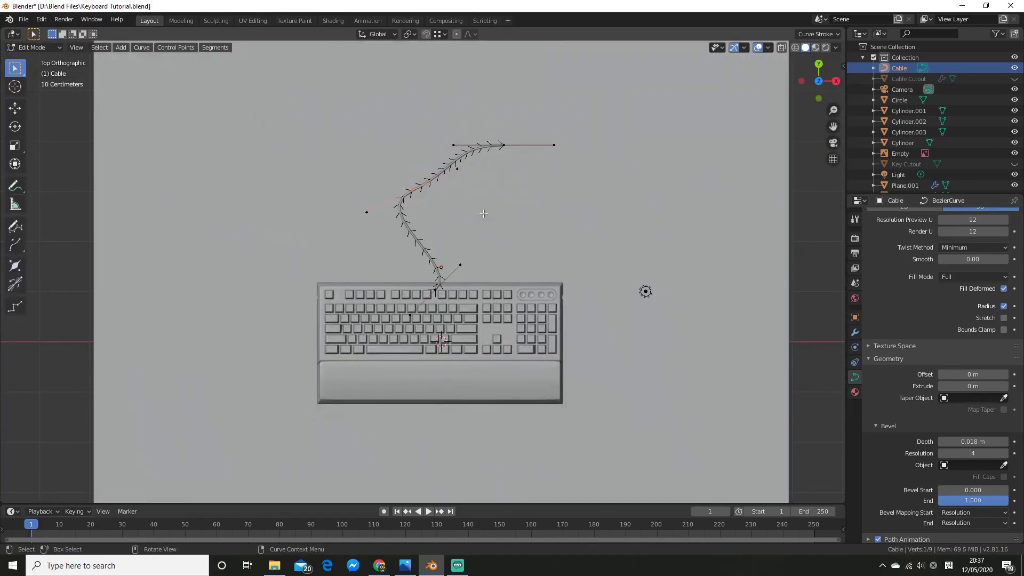
key(g)
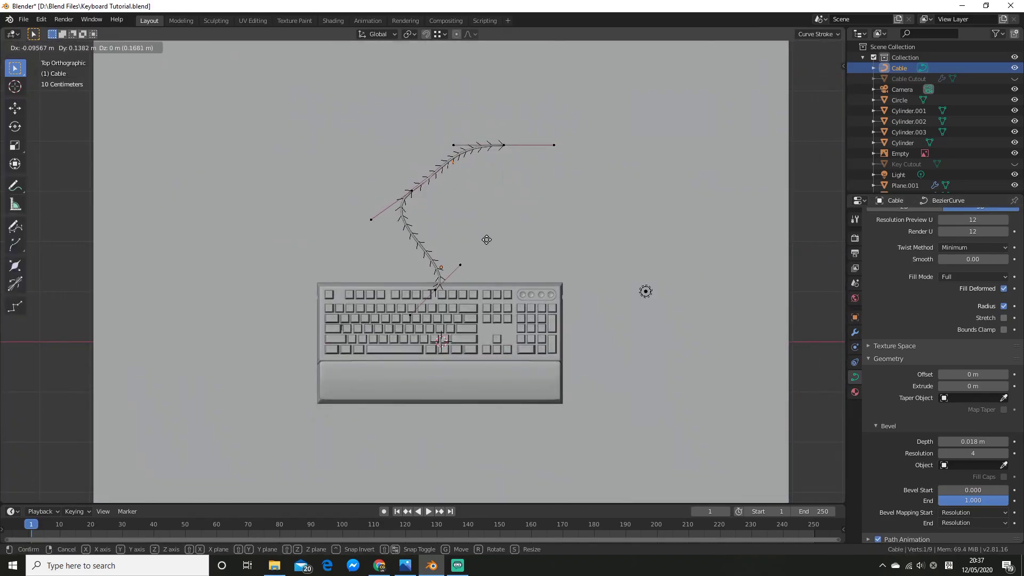
click(484, 234)
click(503, 145)
key(g)
click(527, 255)
Extrude the cable's free end to another point so it runs out of the camera's frame
key(g)
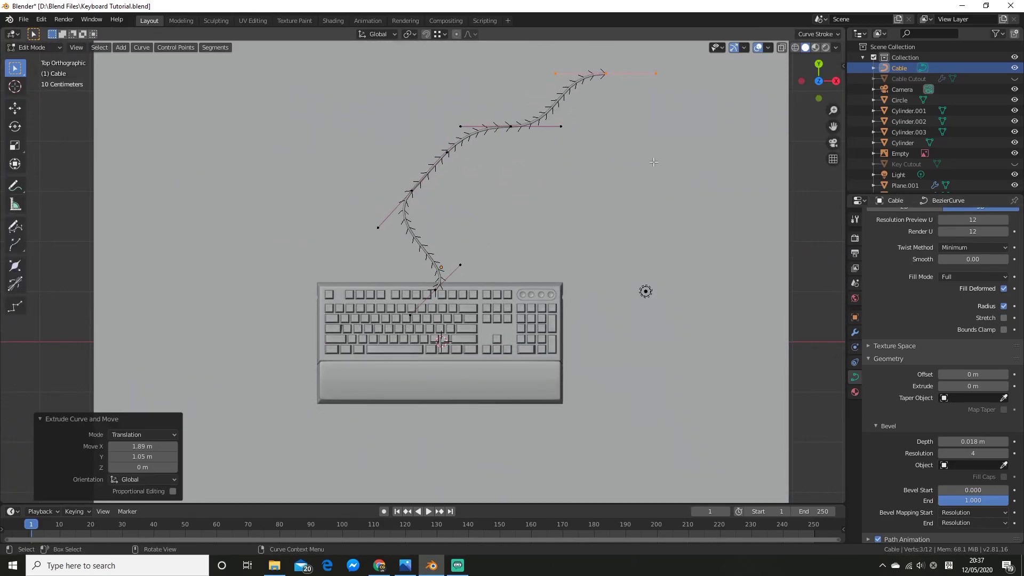
click(643, 123)
key(Tab)
key(KP_0)
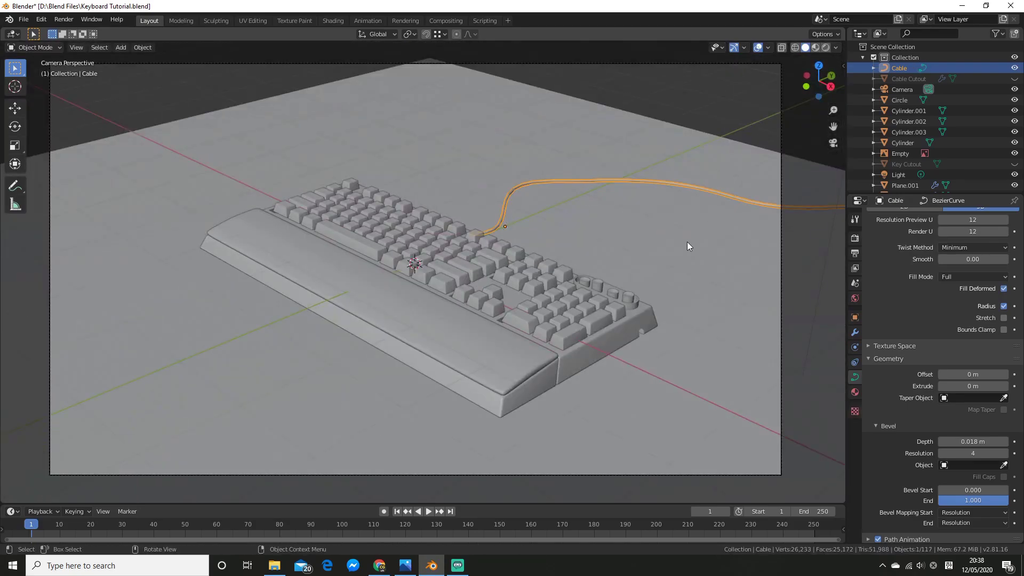
scroll(976, 273, up, 2)
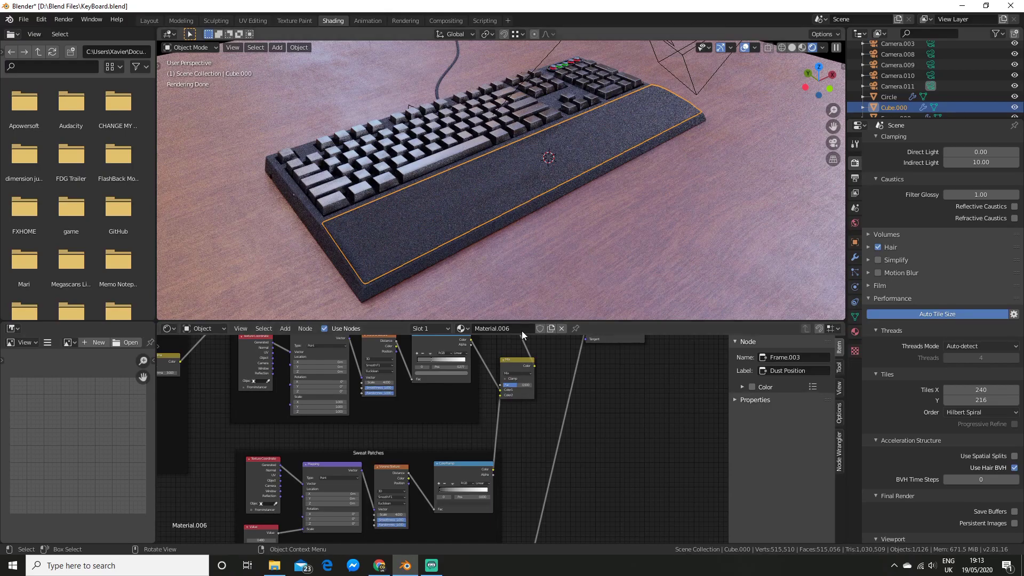
Examine the wrist rest material's shader nodes, including the framed Sweat Patches group and its mix connections
scroll(559, 479, down, 12)
scroll(538, 455, up, 13)
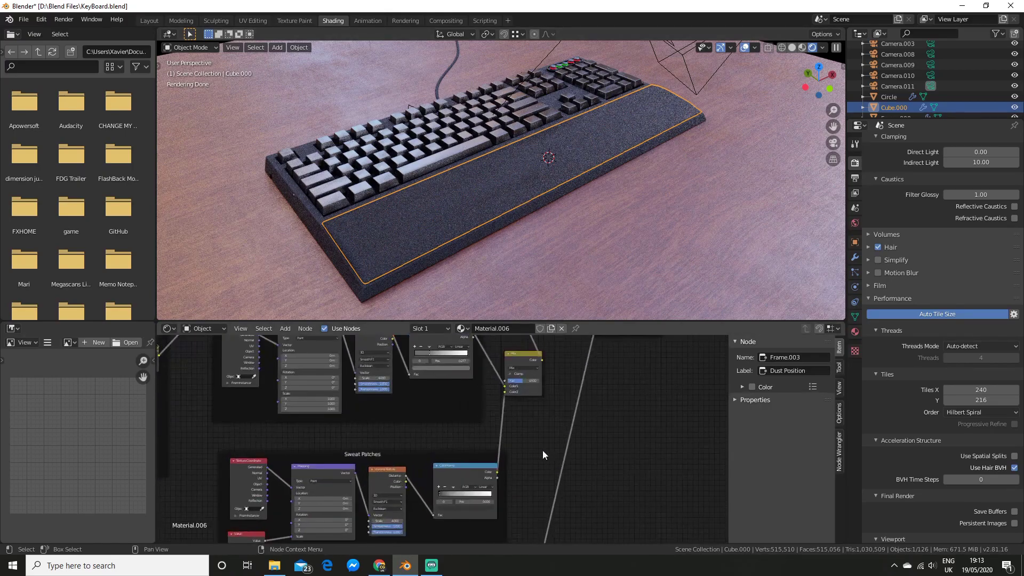
scroll(543, 454, down, 5)
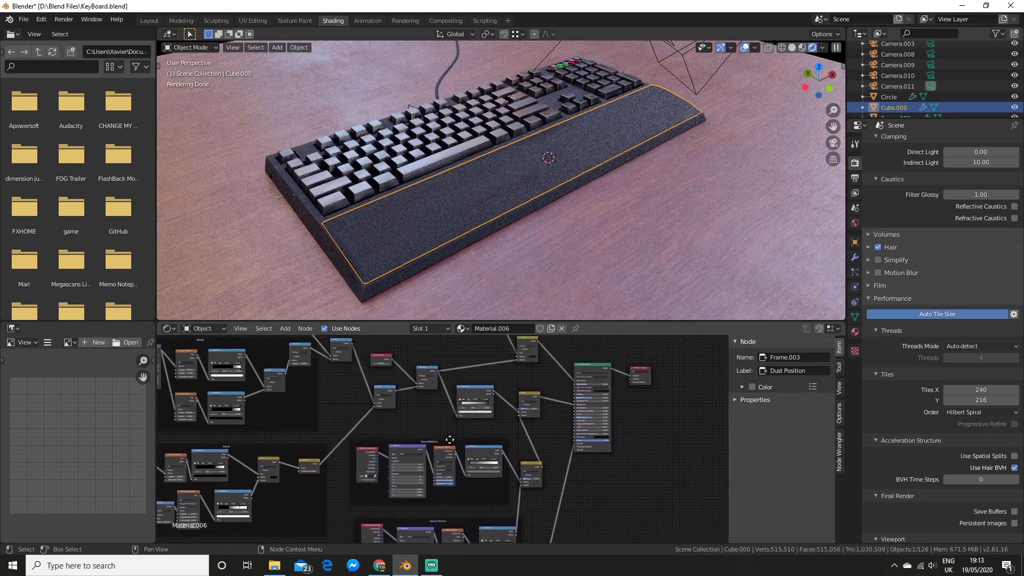
middle_drag(449, 439, 401, 301)
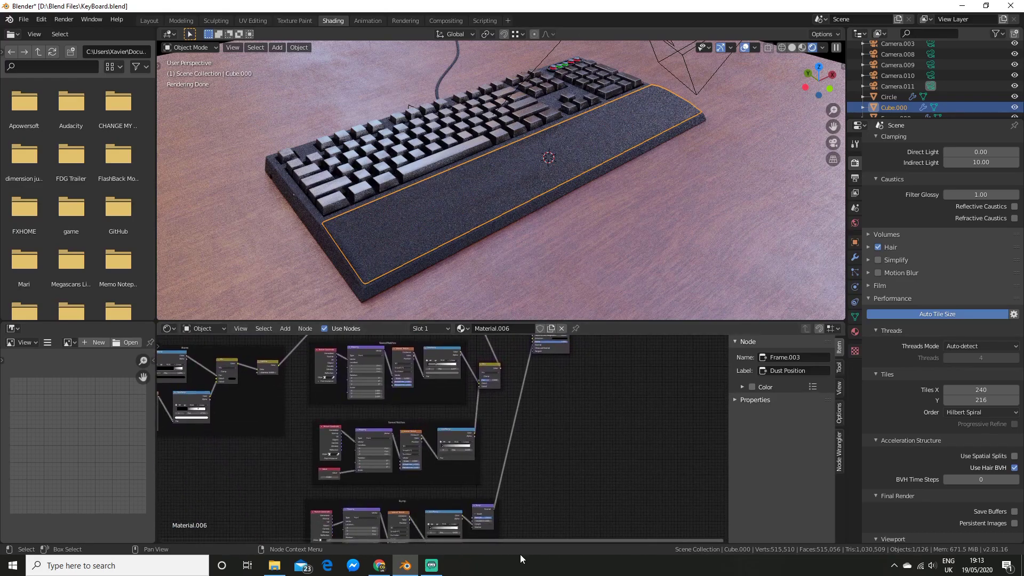
Examine the Voronoi texture, mapping and colour ramp nodes inside the wrist rest material's Sweat Patches frame
middle_drag(532, 455, 551, 446)
scroll(550, 445, up, 4)
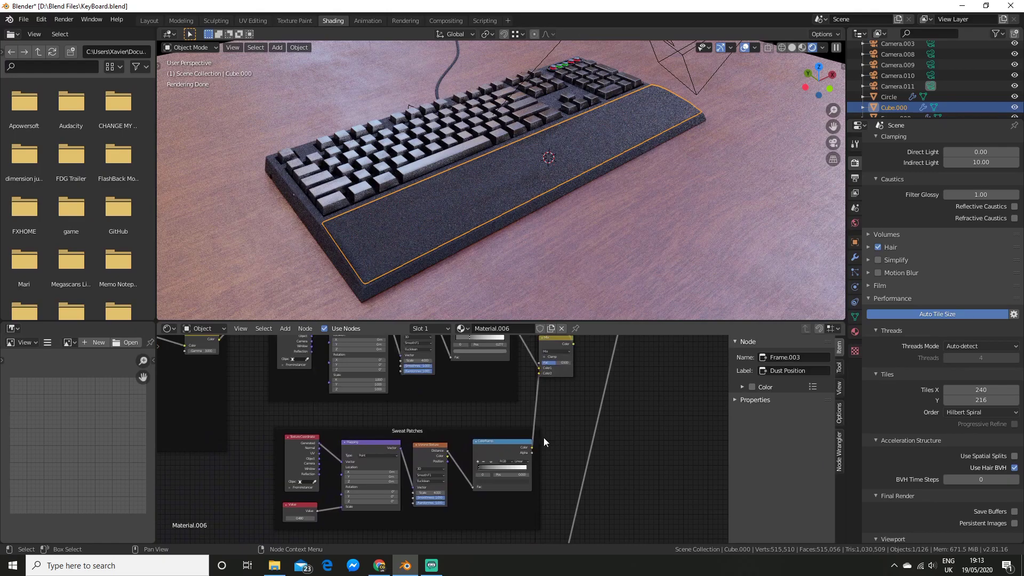
middle_drag(511, 417, 507, 373)
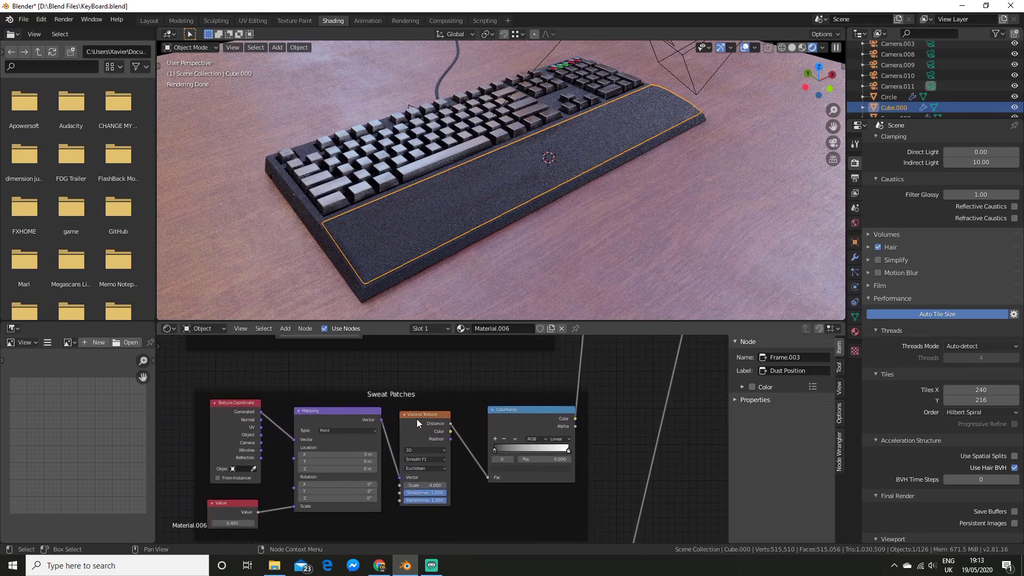
middle_drag(466, 383, 399, 417)
middle_drag(521, 394, 469, 504)
scroll(512, 409, down, 5)
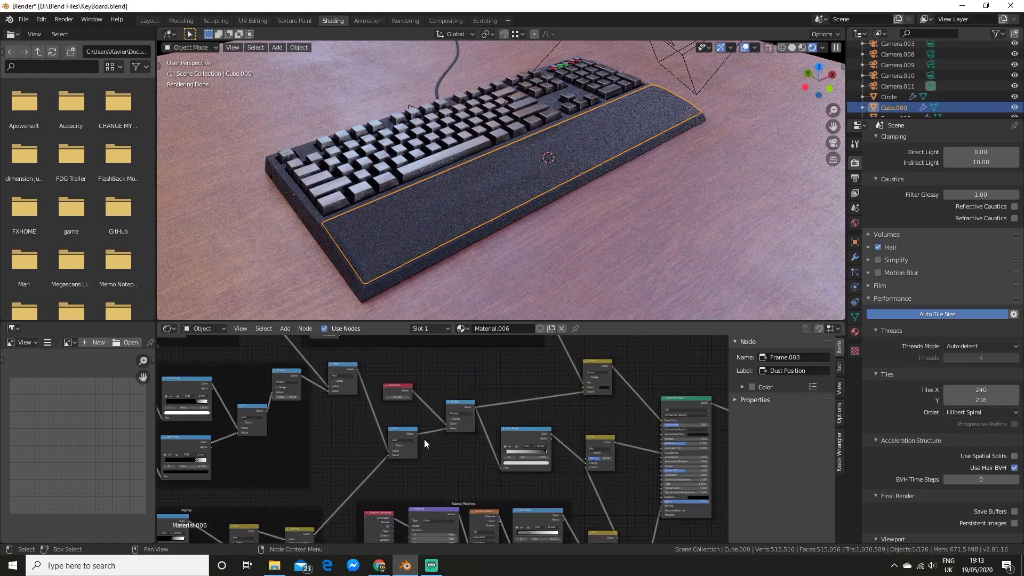
scroll(419, 467, down, 1)
middle_drag(431, 458, 476, 462)
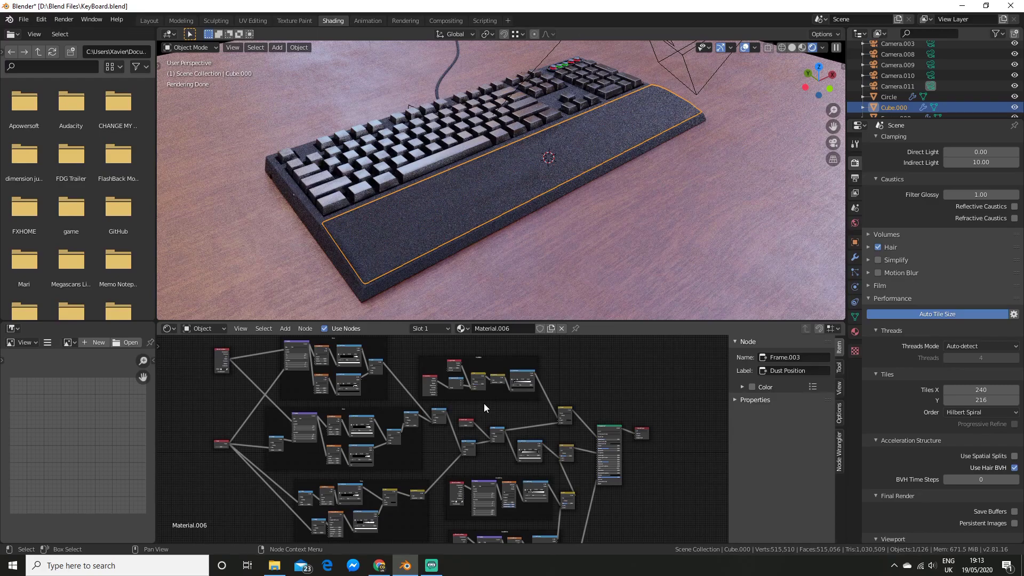
Follow the wrist rest material's math, colour ramp and Mix nodes through to the Principled BSDF's base color and roughness
scroll(485, 403, up, 3)
scroll(539, 400, up, 1)
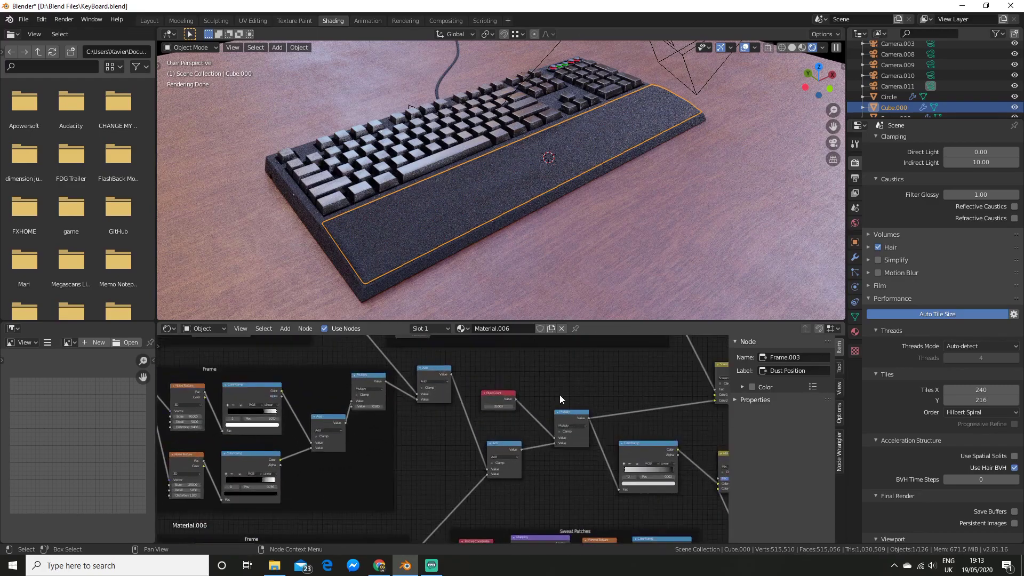
middle_drag(574, 373, 411, 340)
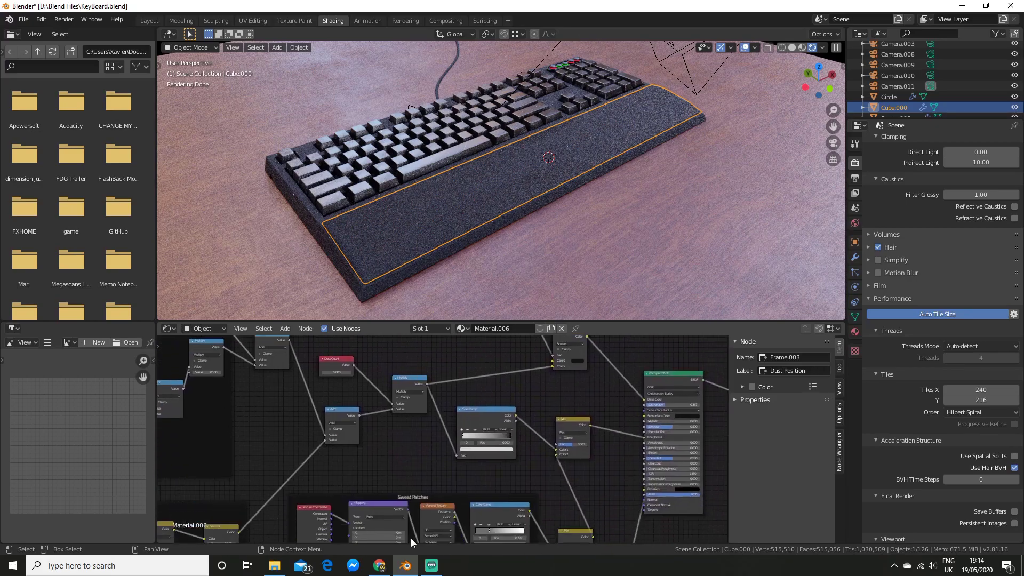
middle_drag(517, 478, 393, 441)
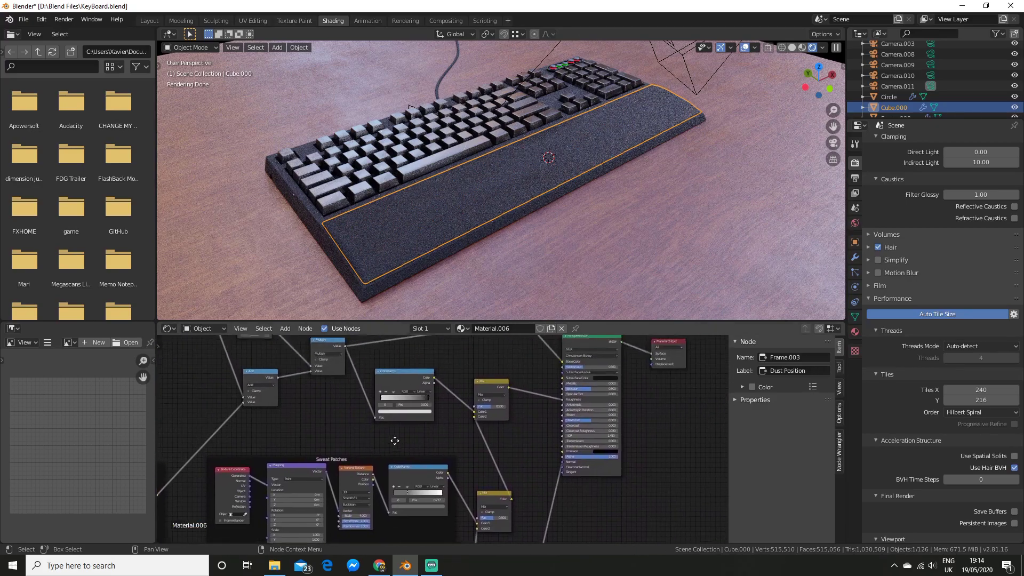
scroll(452, 441, up, 5)
middle_drag(590, 420, 412, 498)
scroll(585, 457, up, 2)
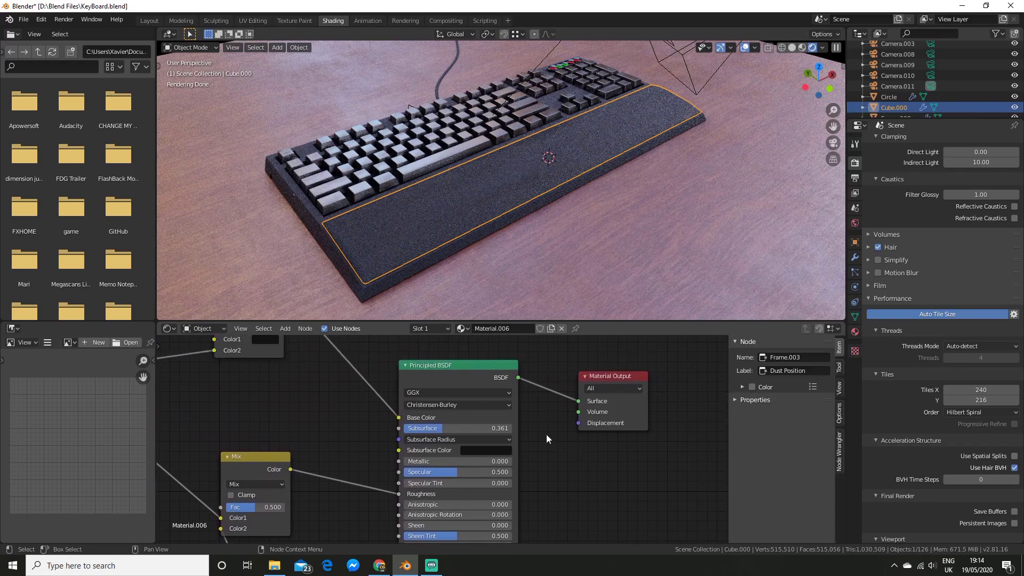
scroll(546, 434, up, 2)
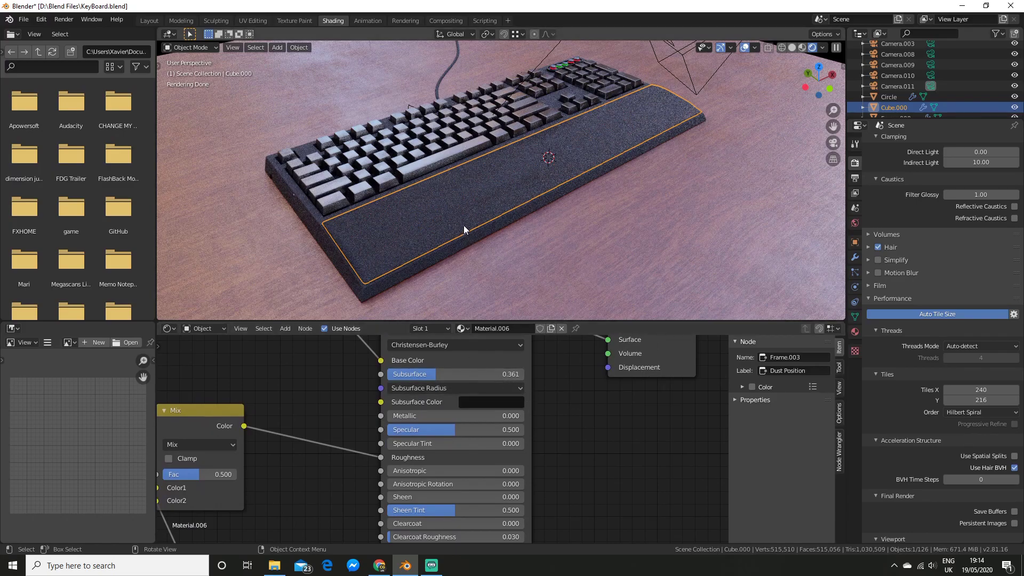
Examine the Sweat Patches and Bump node groups in the keycaps' Light Black material
scroll(546, 436, down, 5)
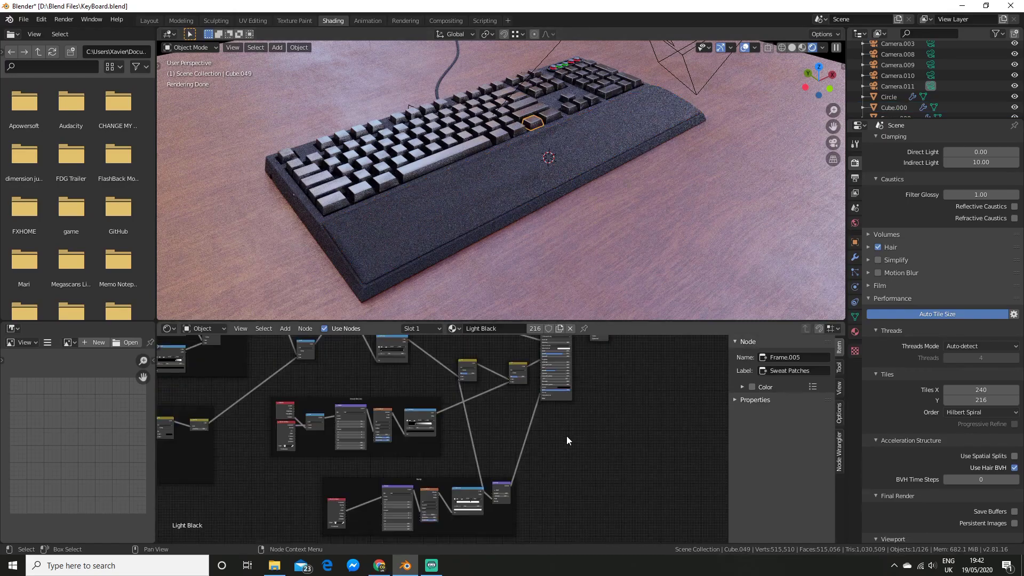
scroll(566, 437, up, 4)
middle_drag(366, 392, 436, 367)
scroll(485, 433, down, 2)
scroll(437, 366, down, 1)
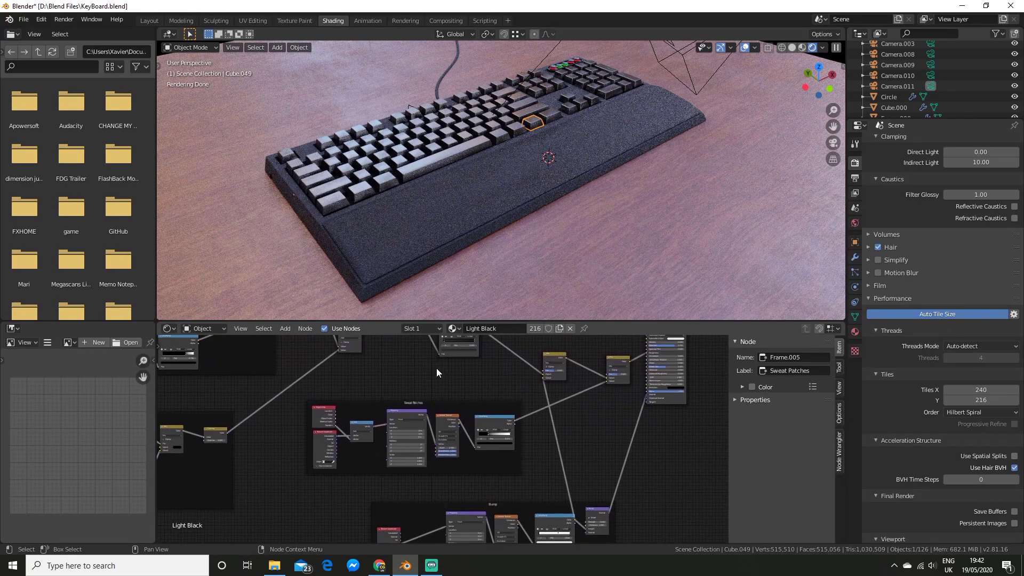
scroll(436, 367, up, 4)
middle_drag(627, 481, 488, 464)
middle_drag(577, 466, 568, 471)
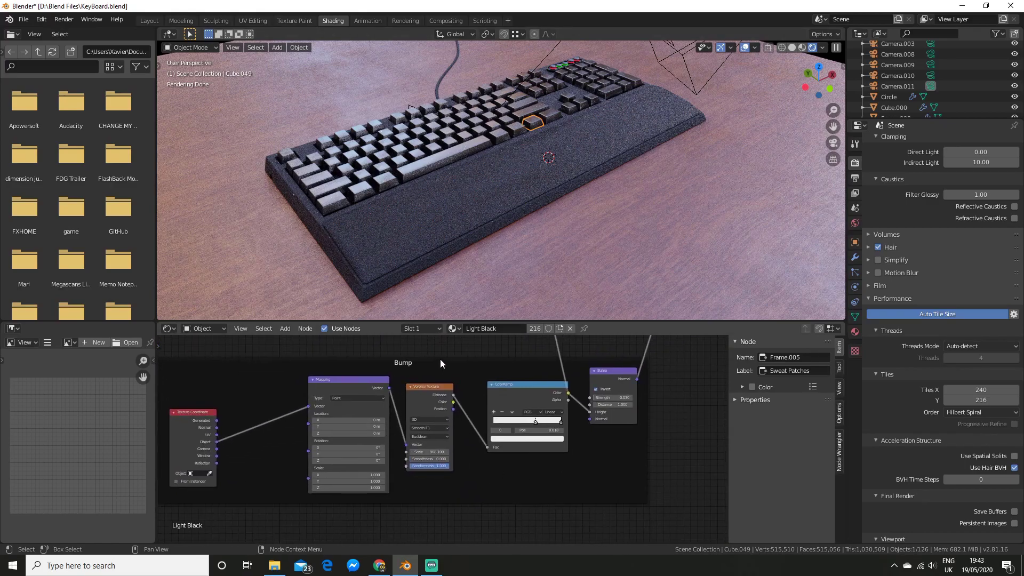
middle_drag(498, 365, 457, 541)
scroll(472, 456, down, 8)
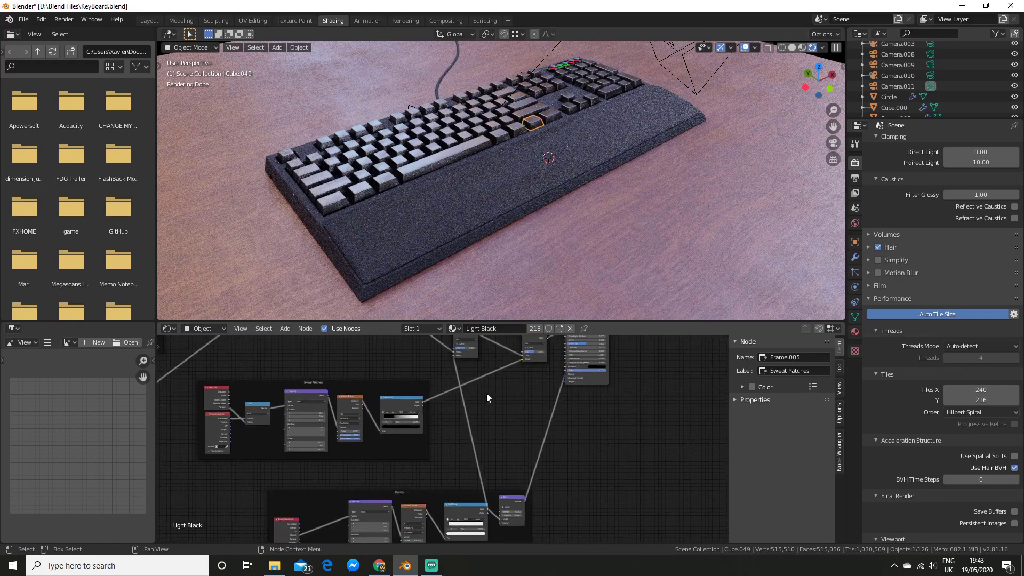
Inspect the two Mix nodes feeding roughness and the Principled BSDF settings of the Light Black material
middle_drag(487, 392, 564, 473)
middle_drag(505, 497, 199, 379)
scroll(606, 400, up, 6)
middle_drag(641, 413, 568, 465)
scroll(572, 459, up, 7)
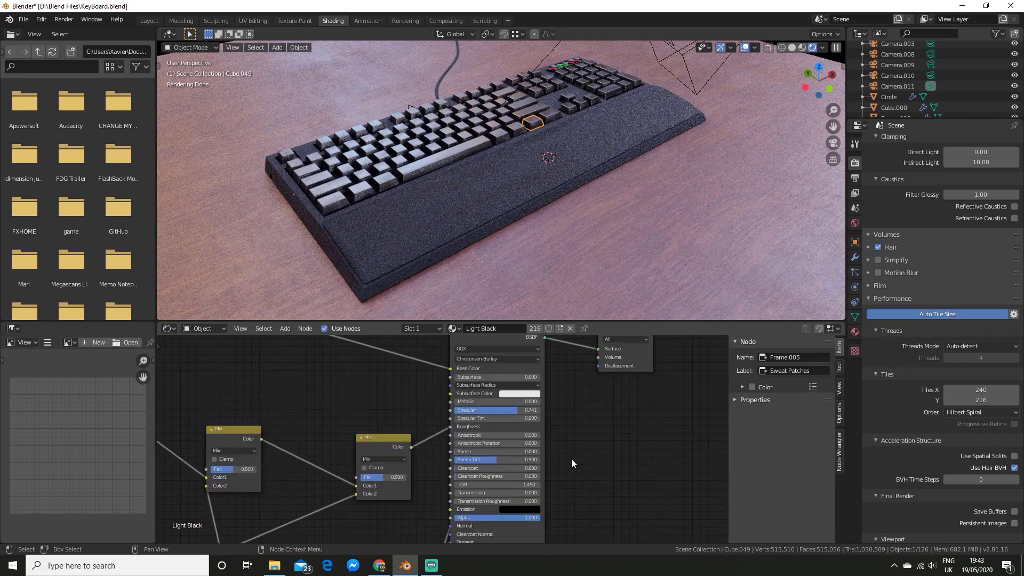
middle_drag(606, 397, 542, 440)
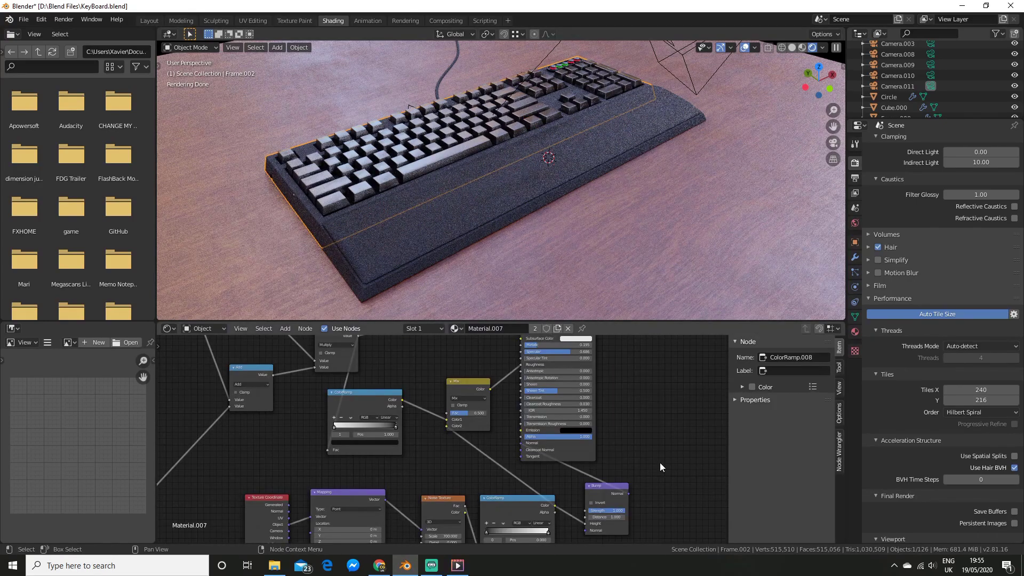
Examine the keyboard body's Material.007, including its noise texture, colour ramps, Mix, Bump and Principled BSDF nodes
middle_drag(376, 369, 437, 368)
middle_drag(527, 463, 455, 424)
scroll(453, 381, up, 5)
scroll(456, 425, down, 2)
scroll(459, 443, down, 2)
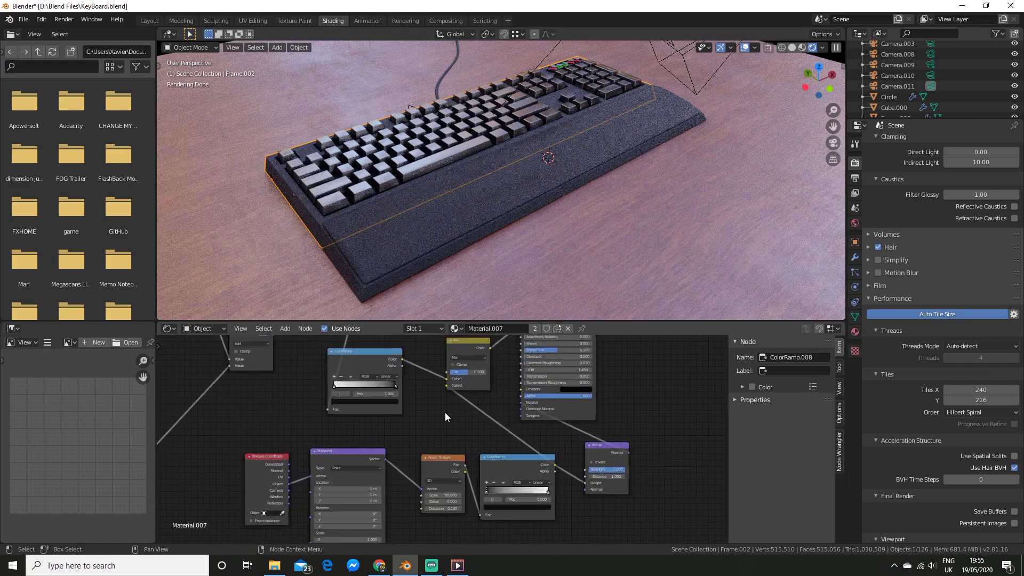
scroll(450, 392, up, 3)
scroll(635, 379, down, 4)
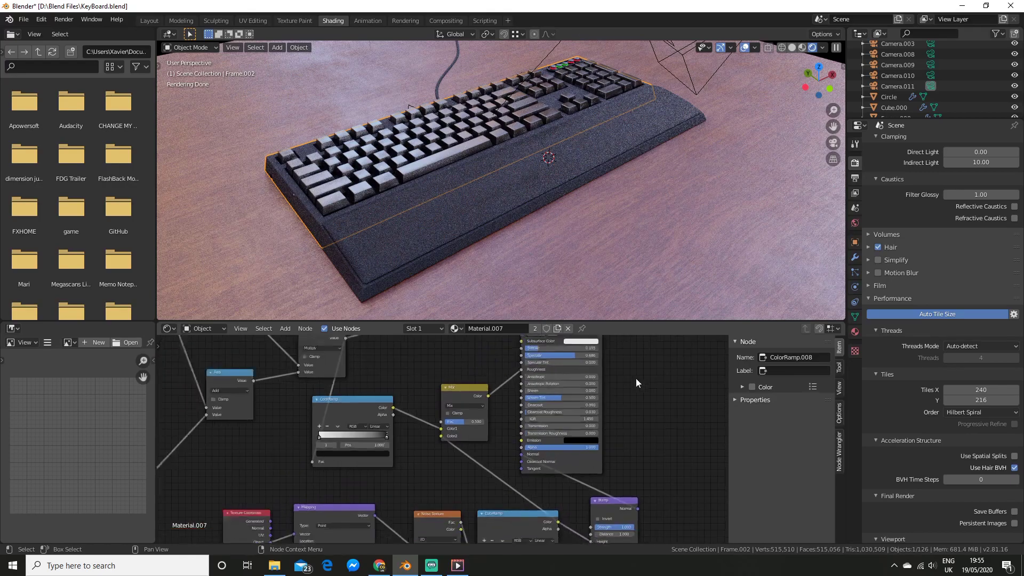
middle_drag(636, 379, 632, 430)
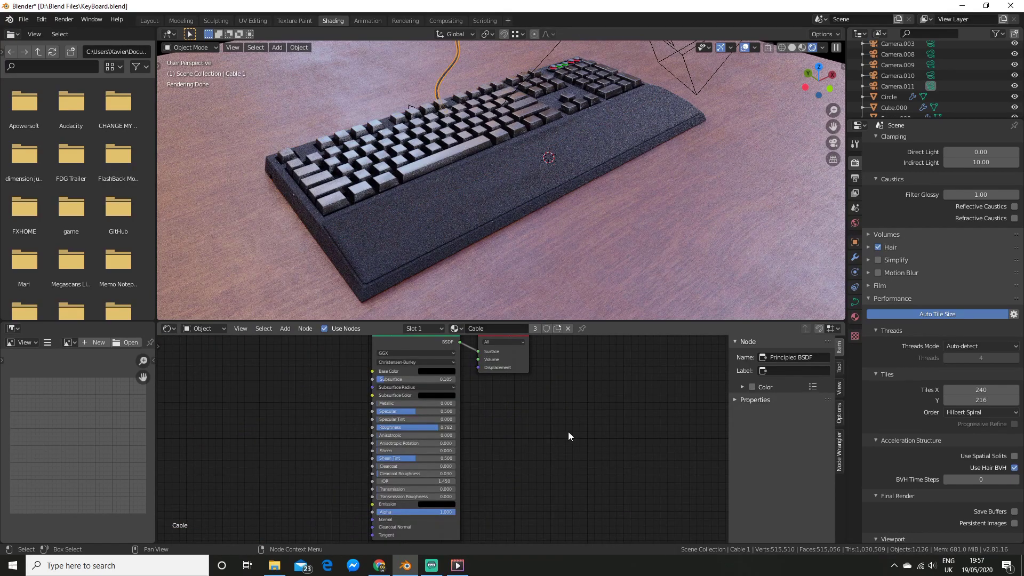
Inspect the Cable material's base color and Principled BSDF settings
scroll(565, 430, up, 2)
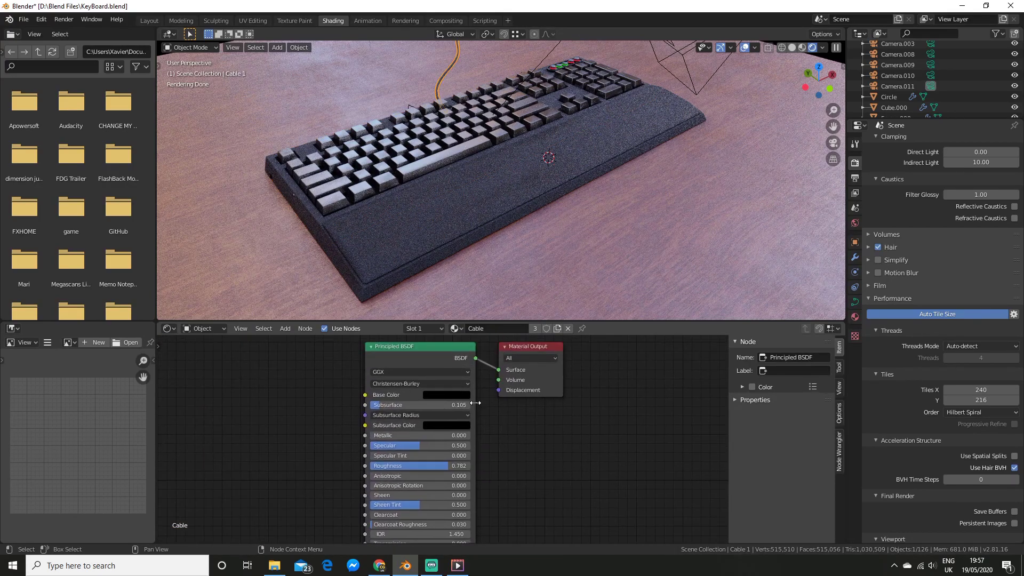
click(459, 396)
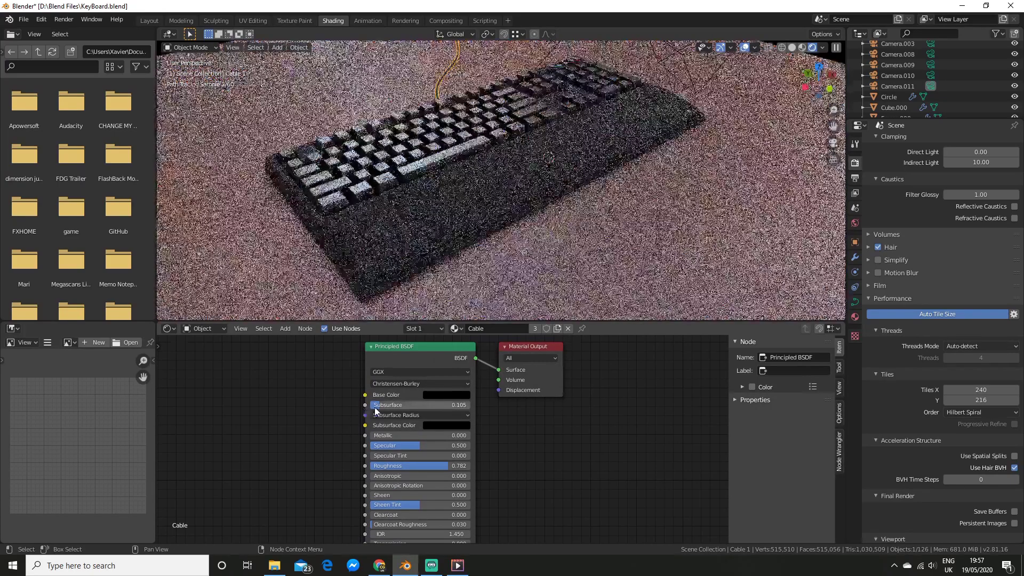
scroll(559, 420, up, 3)
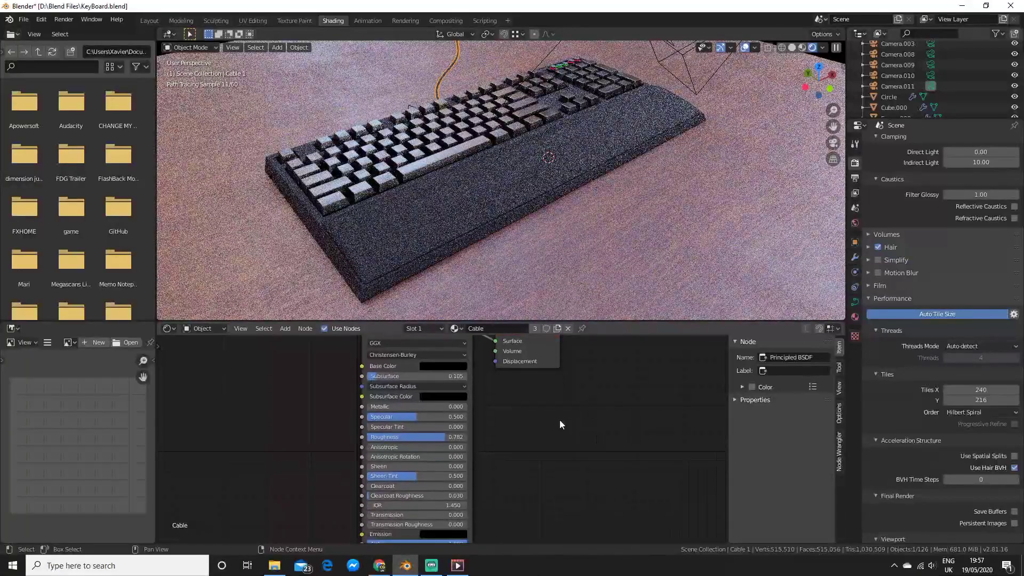
scroll(544, 405, down, 3)
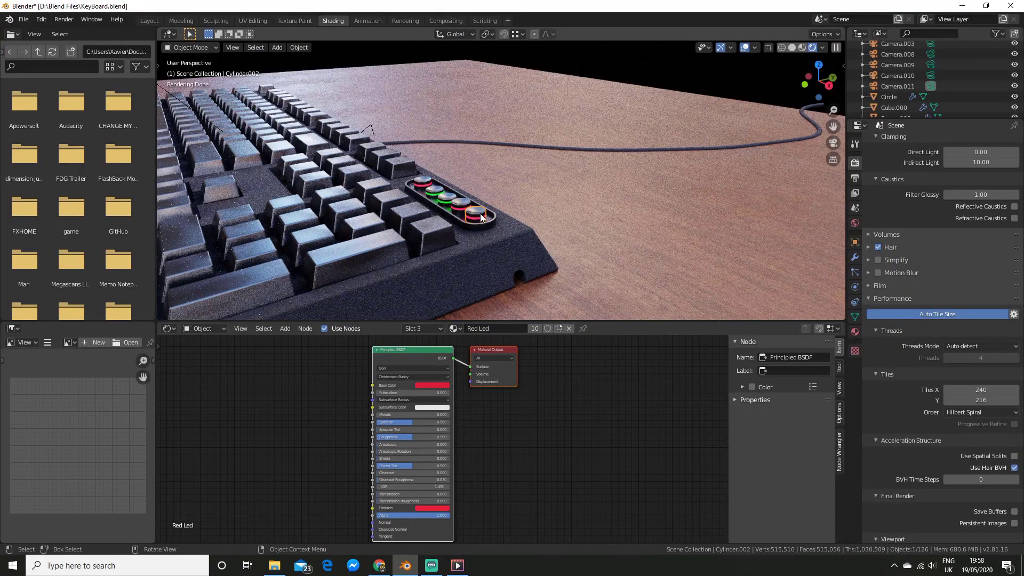
Select the end media button nearest the keyboard's corner and inspect its Red Led material's base color
click(384, 248)
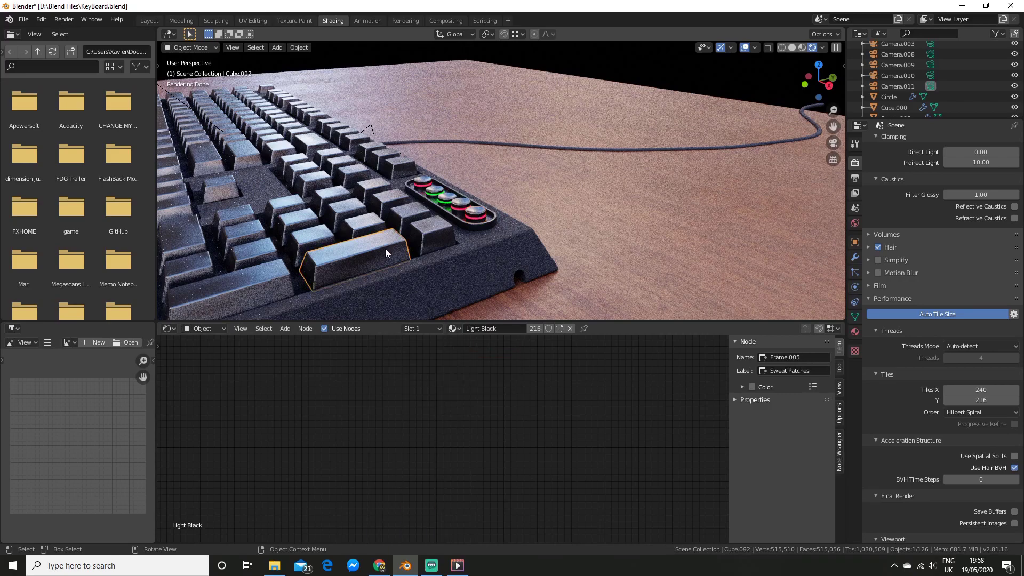
click(474, 213)
scroll(587, 420, up, 7)
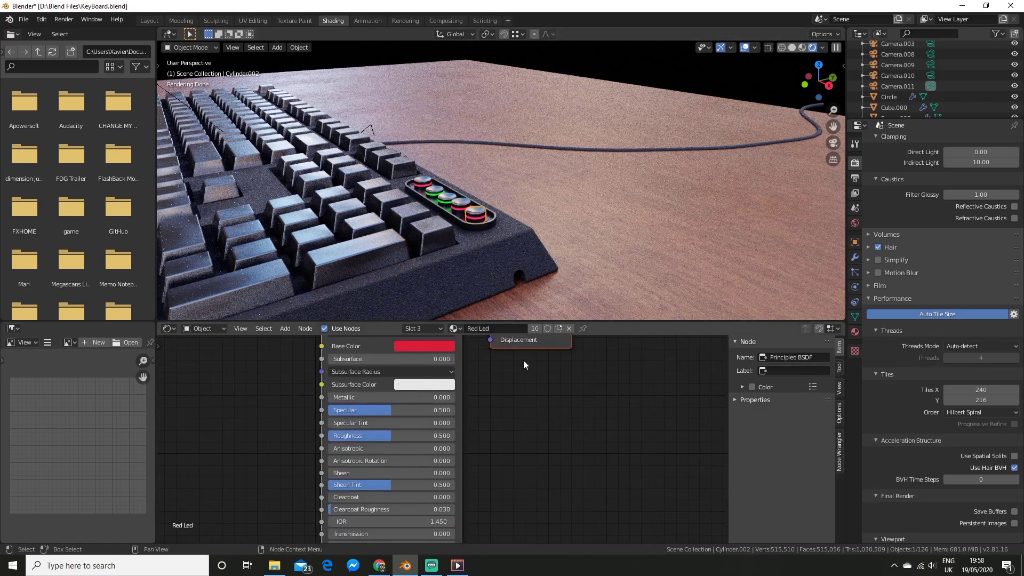
middle_drag(523, 363, 544, 455)
scroll(547, 470, down, 4)
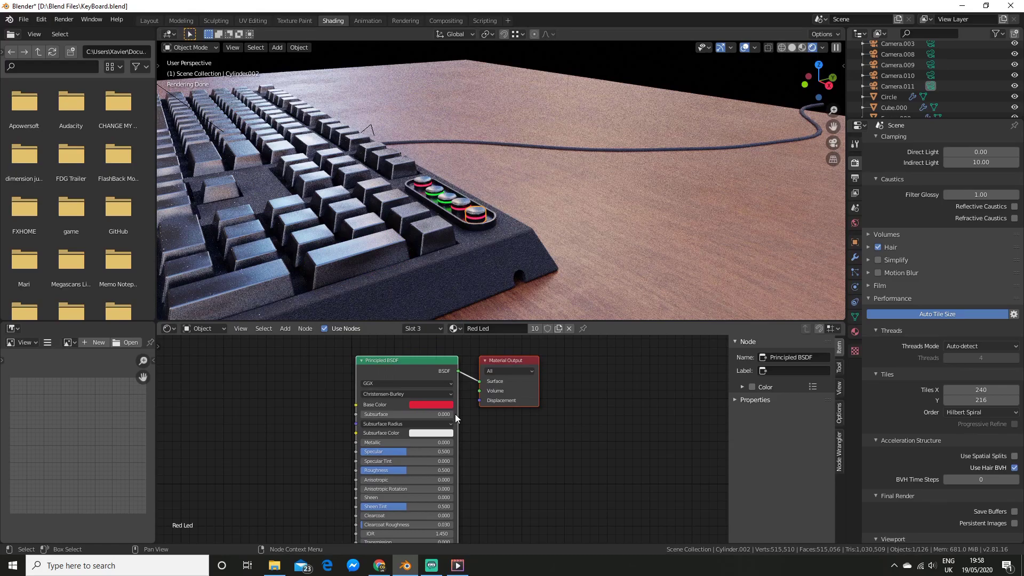
click(440, 405)
click(441, 405)
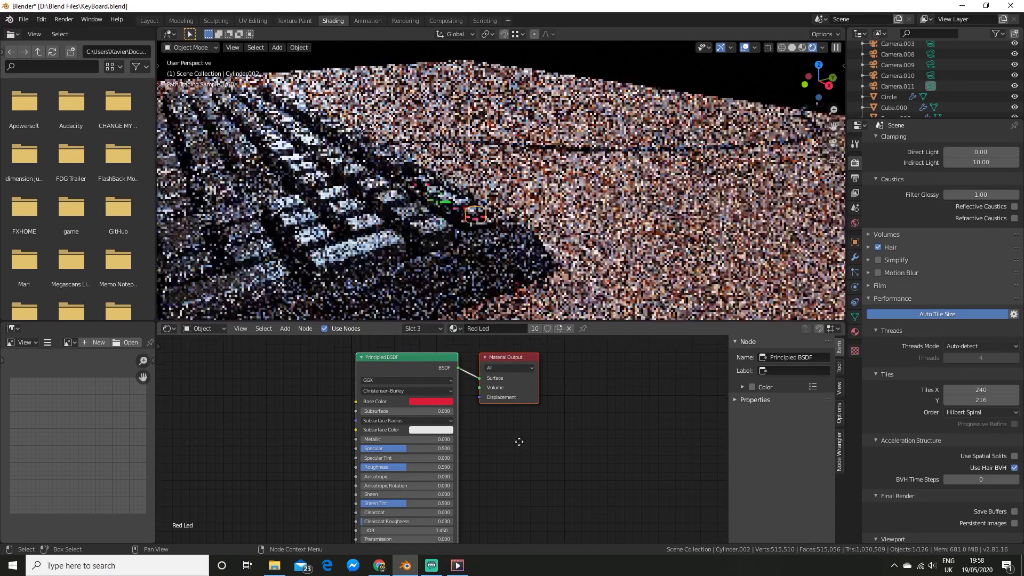
Check the emission color of the Red Led material in the HSV color picker
shift+scroll(521, 418, down, 2)
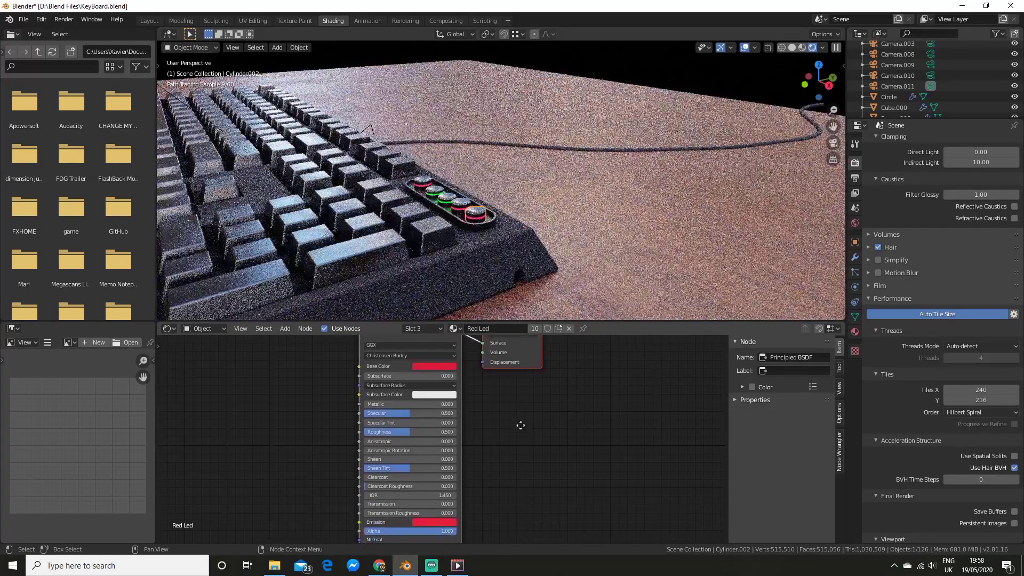
shift+scroll(521, 424, down, 4)
click(431, 437)
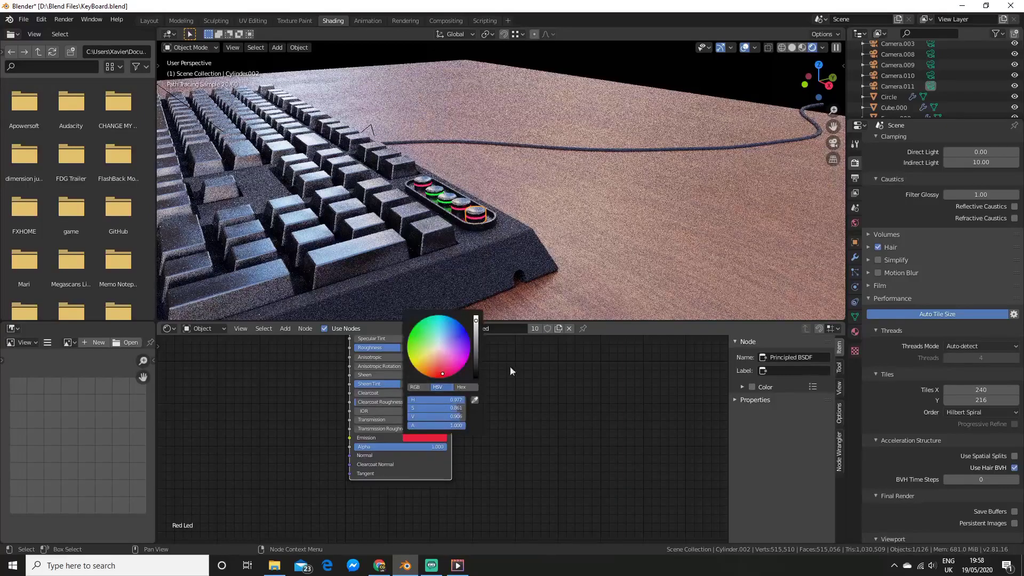
shift+scroll(521, 410, up, 4)
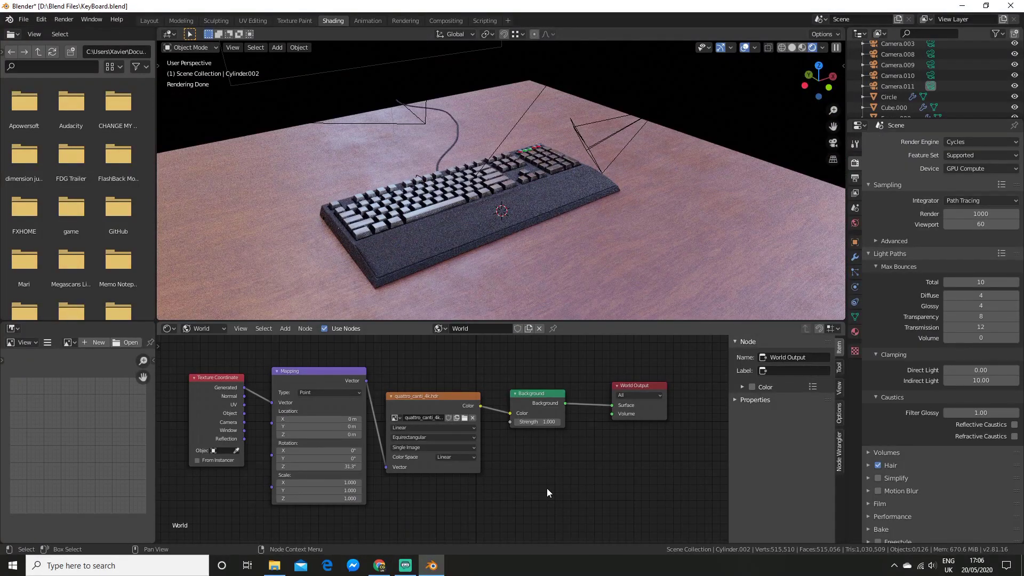
Examine the World node setup, including the mapping rotation, the quattro_canti_4k.hdr environment texture and the background strength
scroll(546, 488, up, 1)
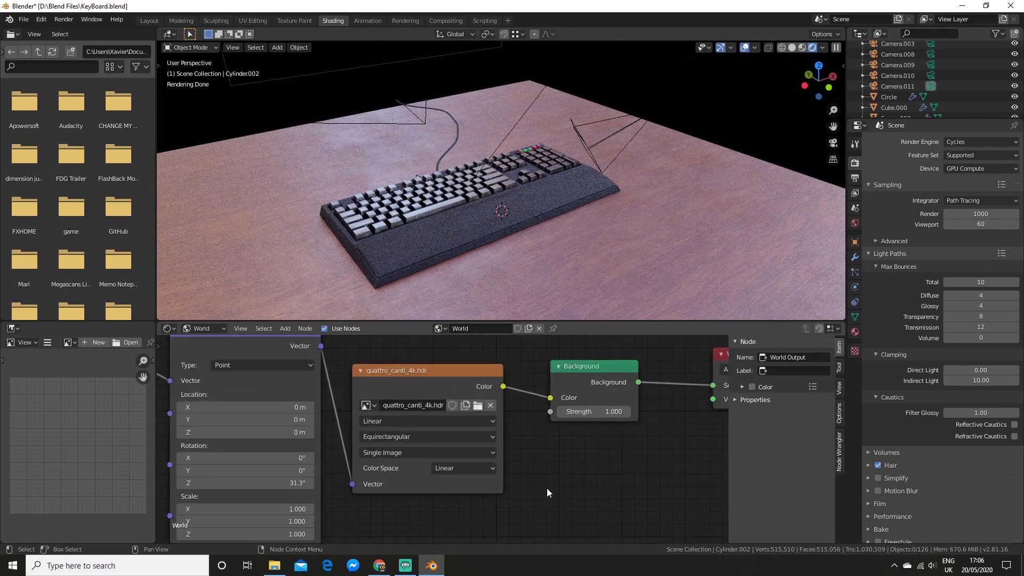
scroll(519, 482, up, 1)
scroll(519, 481, down, 2)
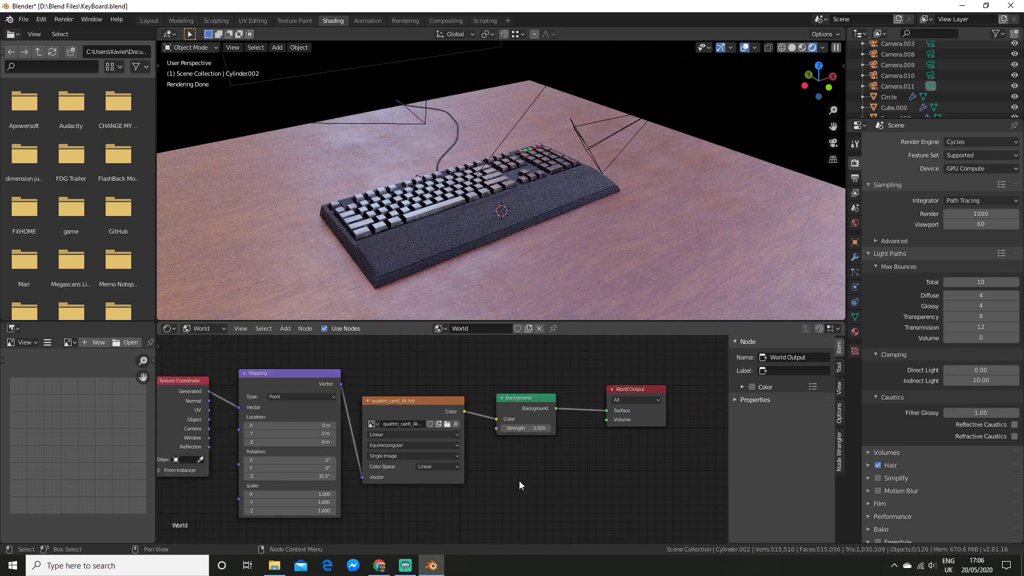
scroll(520, 481, down, 3)
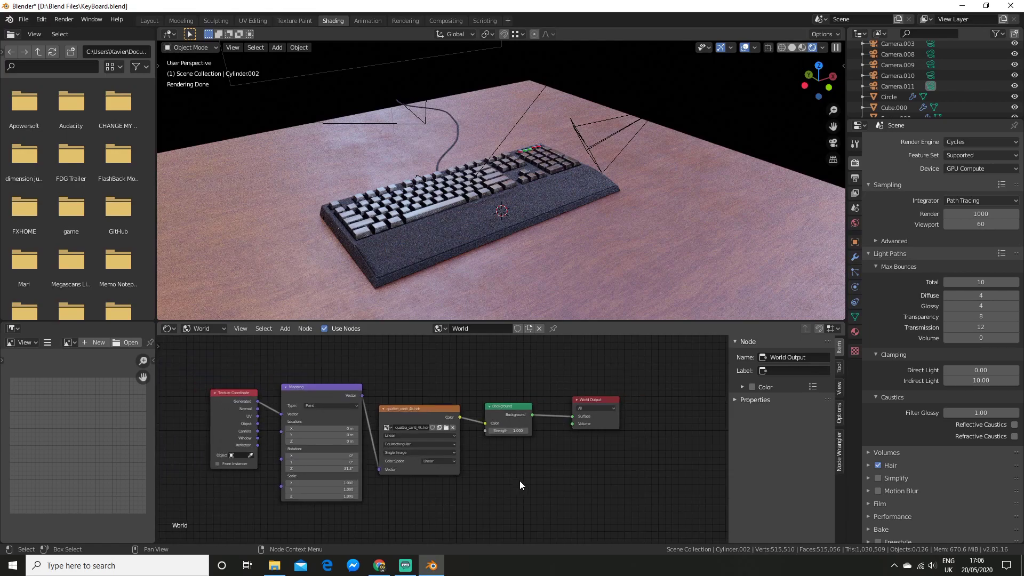
middle_drag(519, 481, 556, 466)
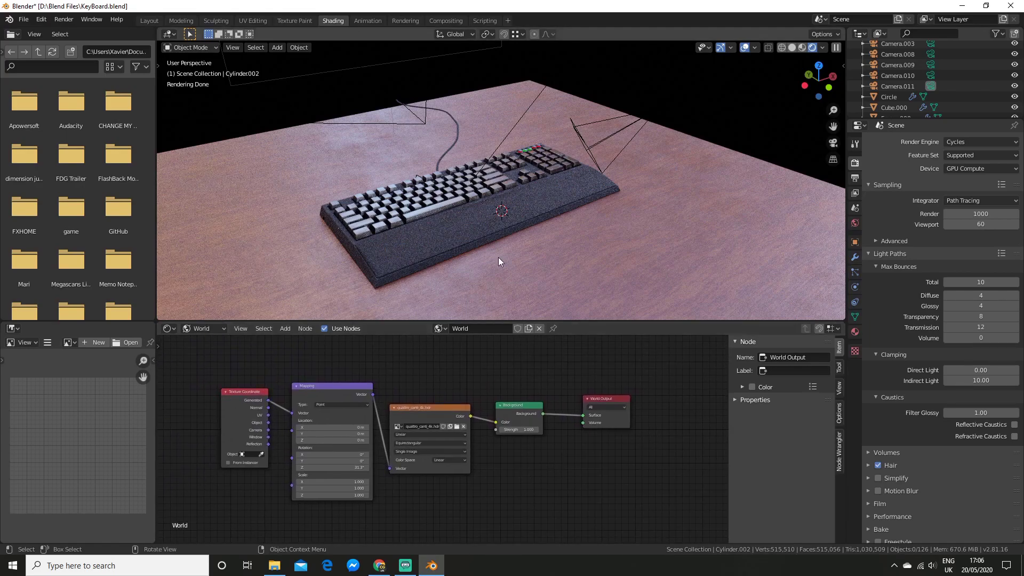
Switch the viewport to solid shading and show the whole desk with its light and cameras
mouse_move(498, 257)
middle_down()
mouse_move(567, 247)
mouse_move(569, 236)
middle_up()
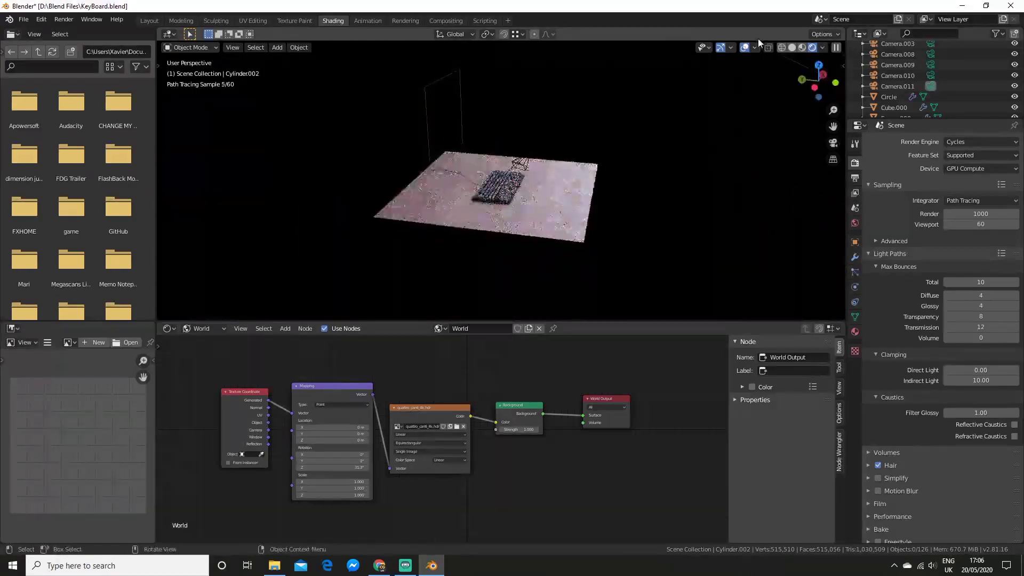
click(792, 47)
scroll(496, 170, up, 4)
mouse_move(495, 171)
middle_down()
mouse_move(480, 168)
mouse_move(654, 183)
mouse_move(587, 253)
mouse_move(409, 138)
middle_up()
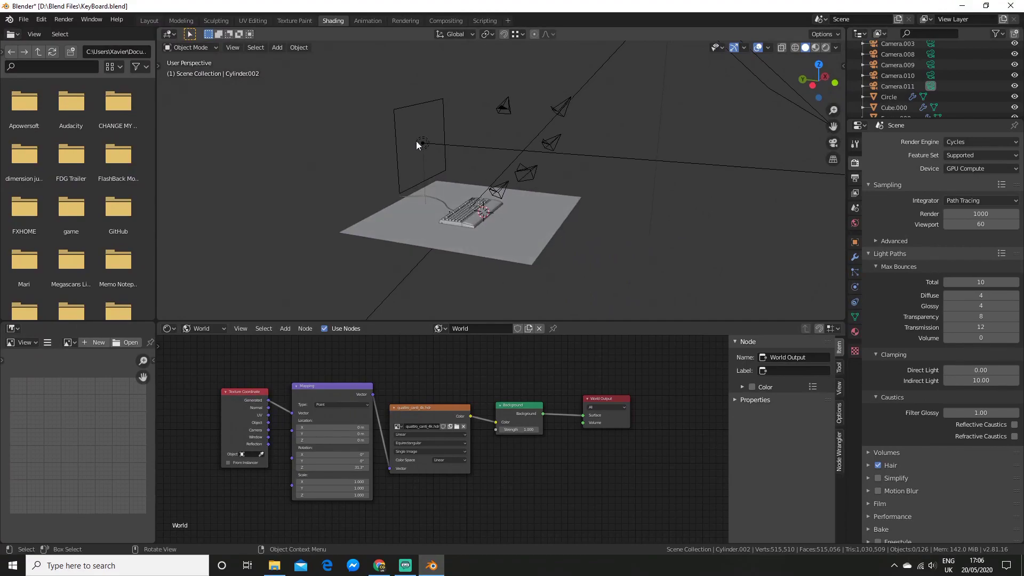
Select the two area lights around the desk in turn, ending with the upright one behind the keyboard
click(417, 144)
middle_drag(685, 251, 556, 158)
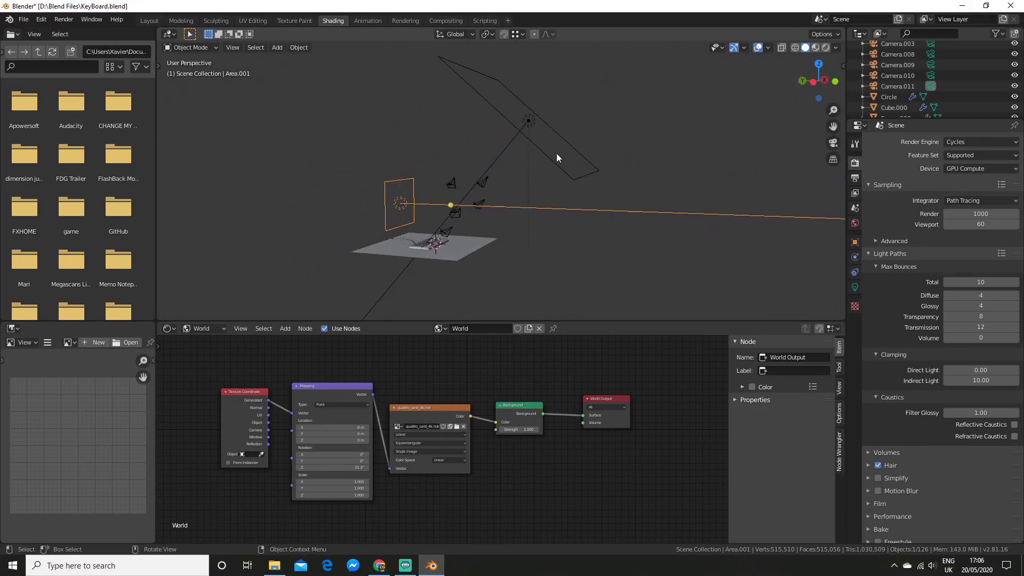
click(530, 124)
middle_drag(530, 124, 540, 199)
click(313, 234)
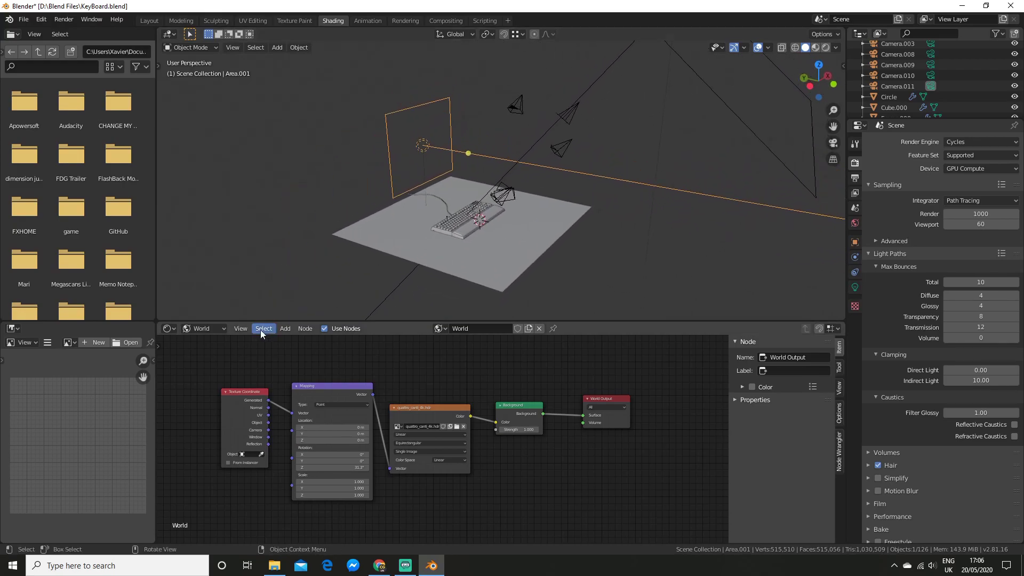
Switch the shader editor from World to Object and inspect the upright area light's Blackbody and Emission nodes
click(203, 328)
click(207, 341)
scroll(354, 418, up, 2)
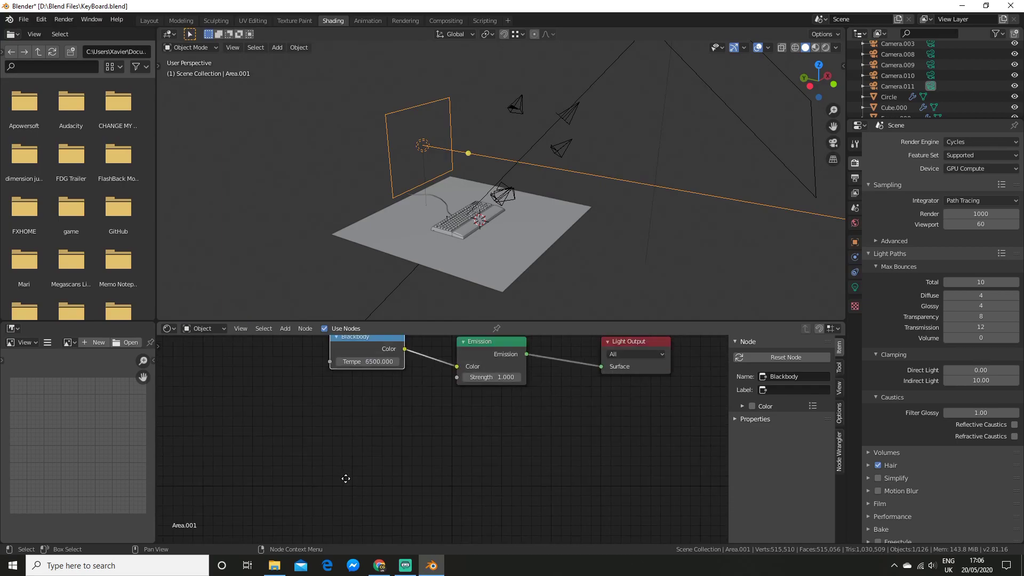
scroll(383, 442, up, 2)
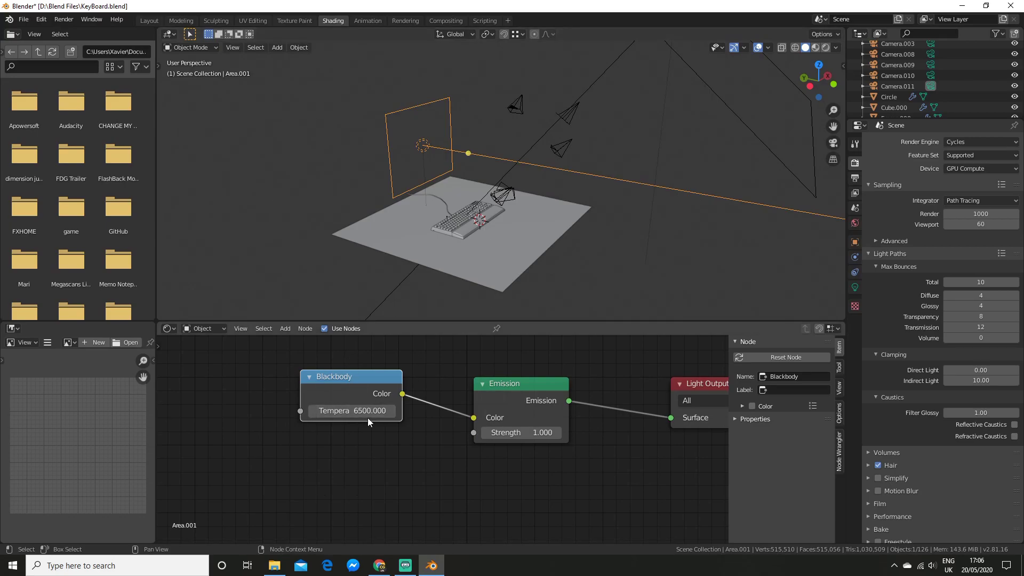
Select the large tilted area light above the desk and inspect its Blackbody temperature and Emission strength
middle_drag(570, 220, 594, 192)
click(431, 169)
scroll(374, 368, up, 2)
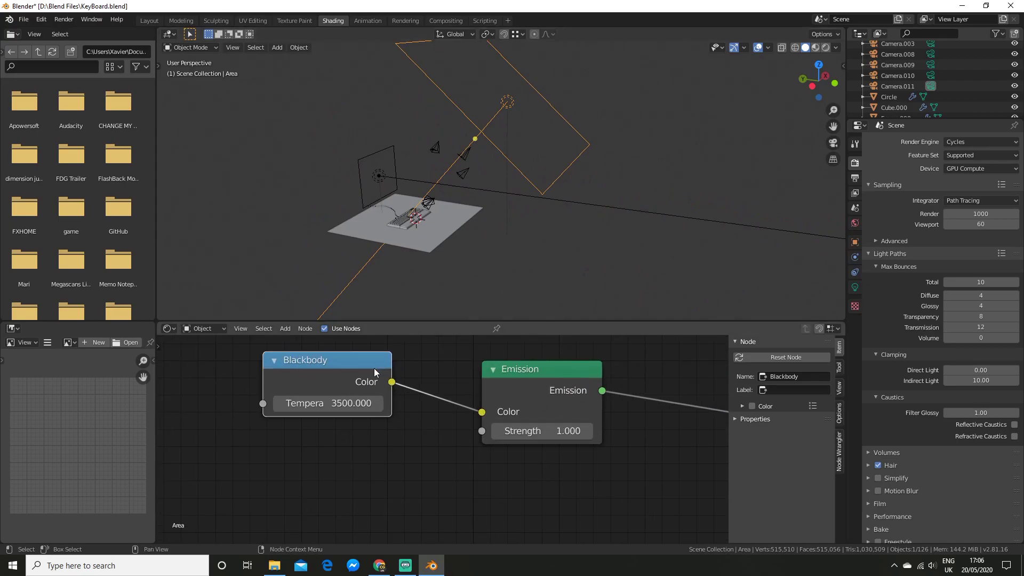
scroll(480, 365, down, 3)
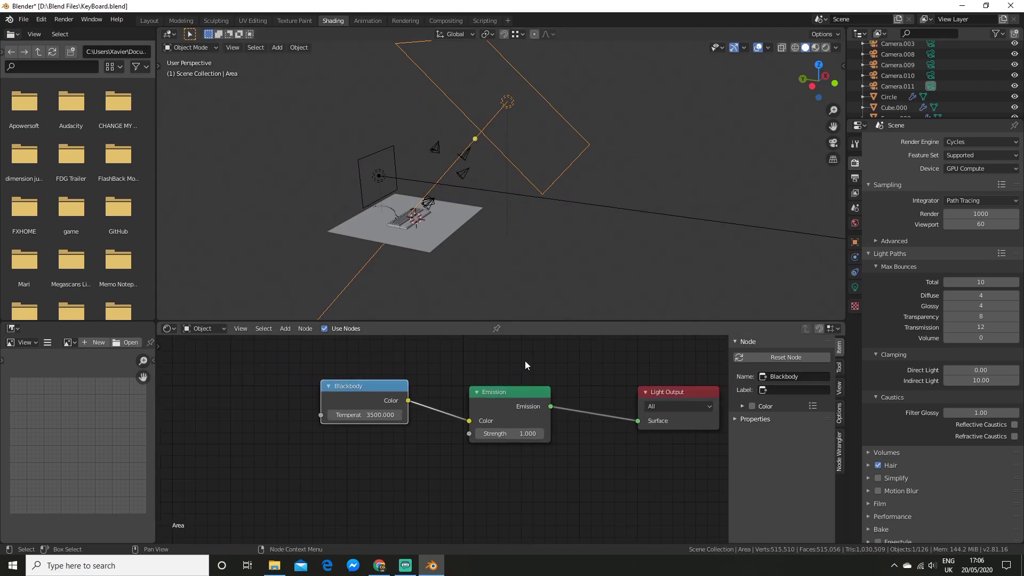
scroll(561, 370, down, 1)
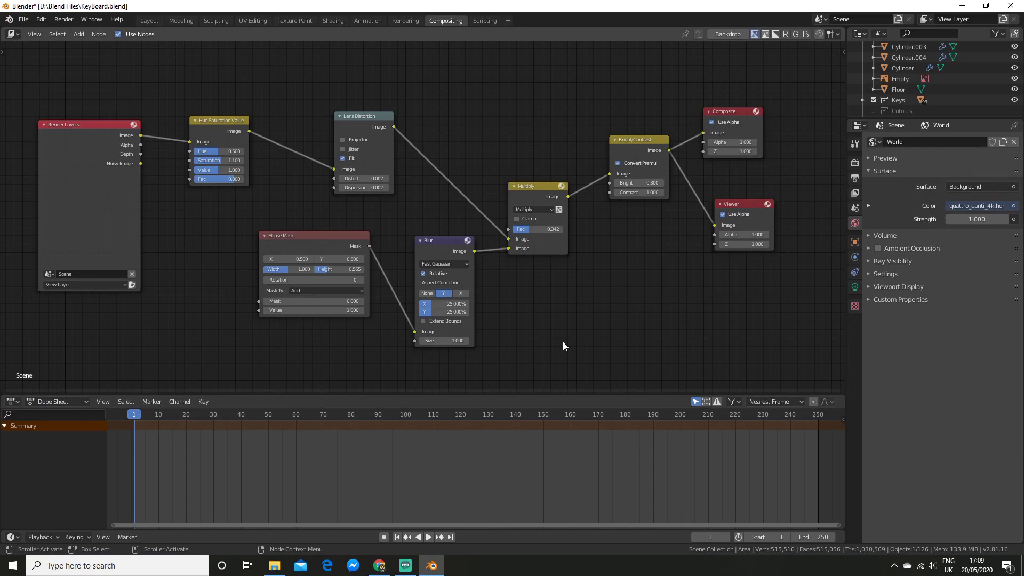
Examine the start of the compositing node tree and select the Hue Saturation Value node to check its settings
scroll(536, 291, up, 2)
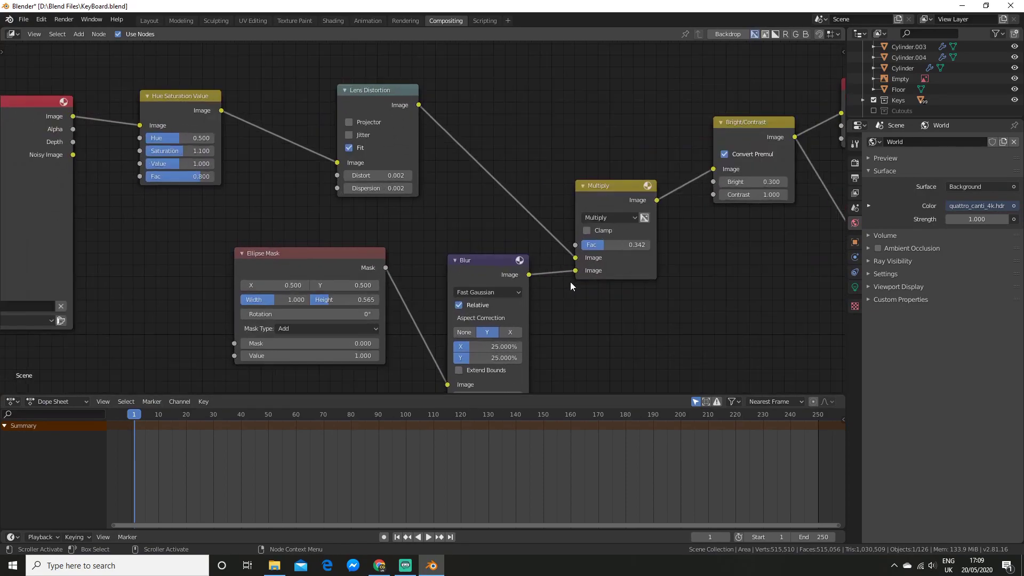
middle_drag(570, 281, 622, 309)
middle_drag(285, 228, 315, 244)
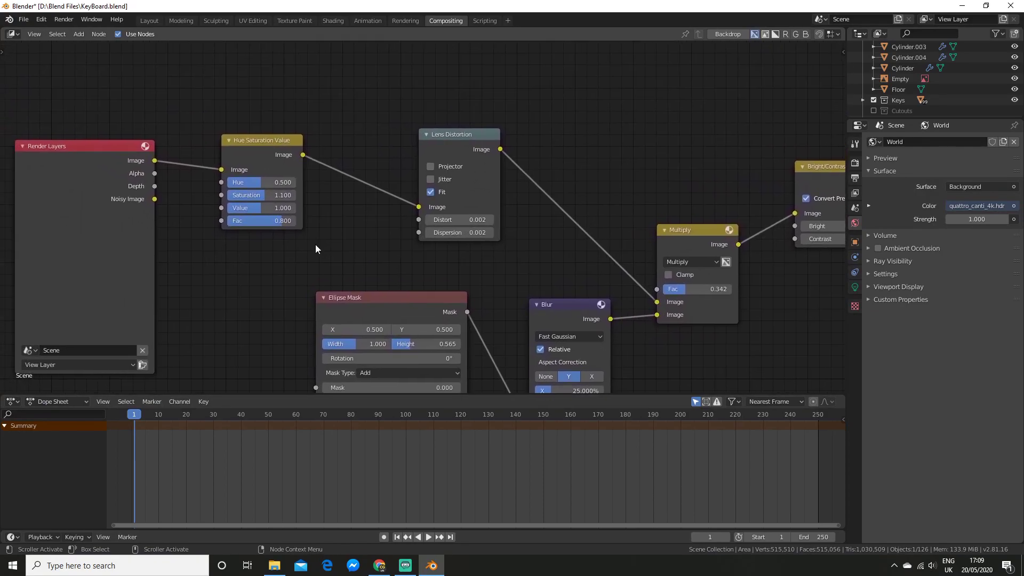
click(266, 143)
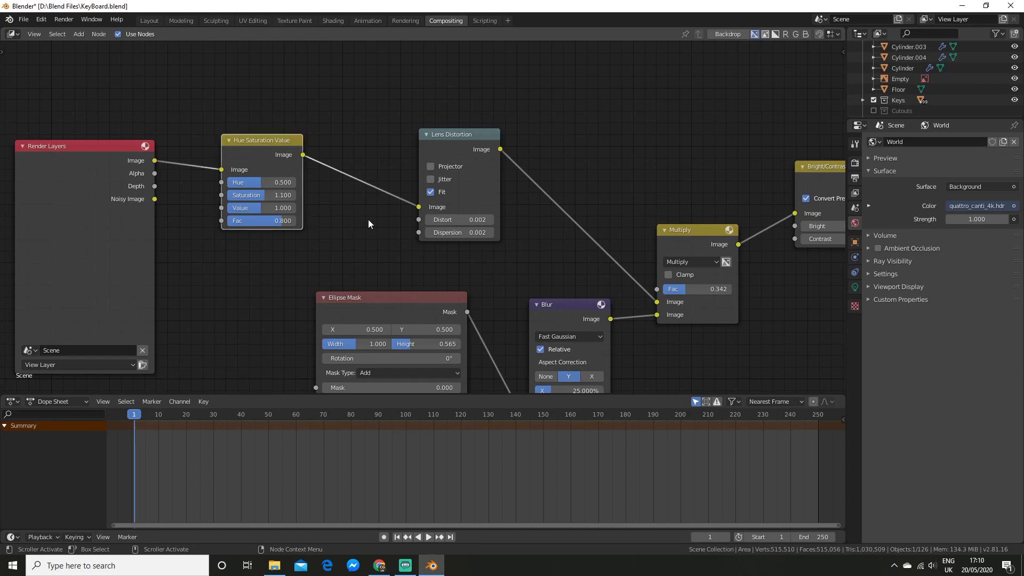
Select the Lens Distortion node to check its settings, and examine the Ellipse Mask and Blur nodes below it
ctrl+scroll(478, 272, right, 4)
click(349, 134)
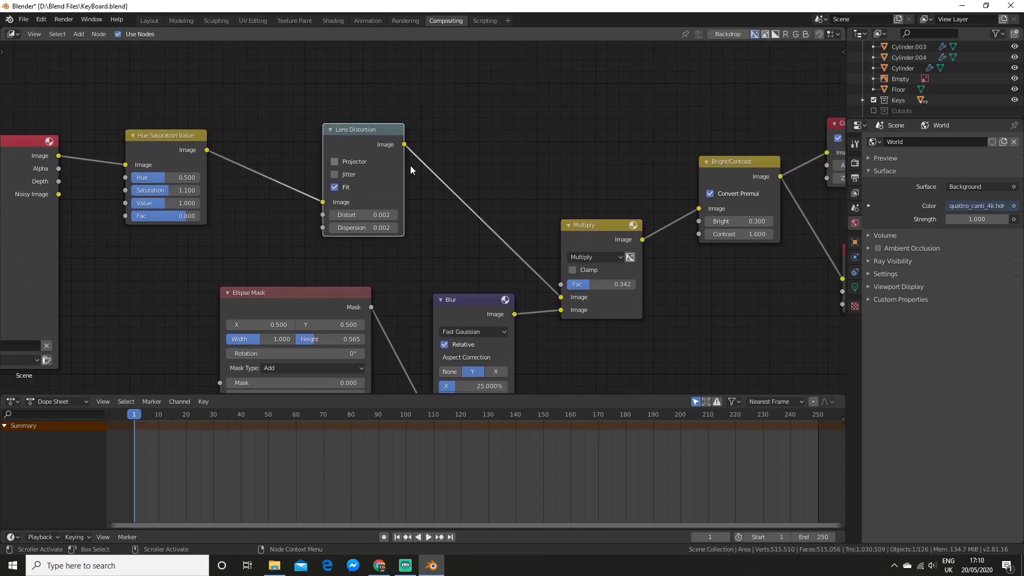
middle_drag(449, 243, 456, 165)
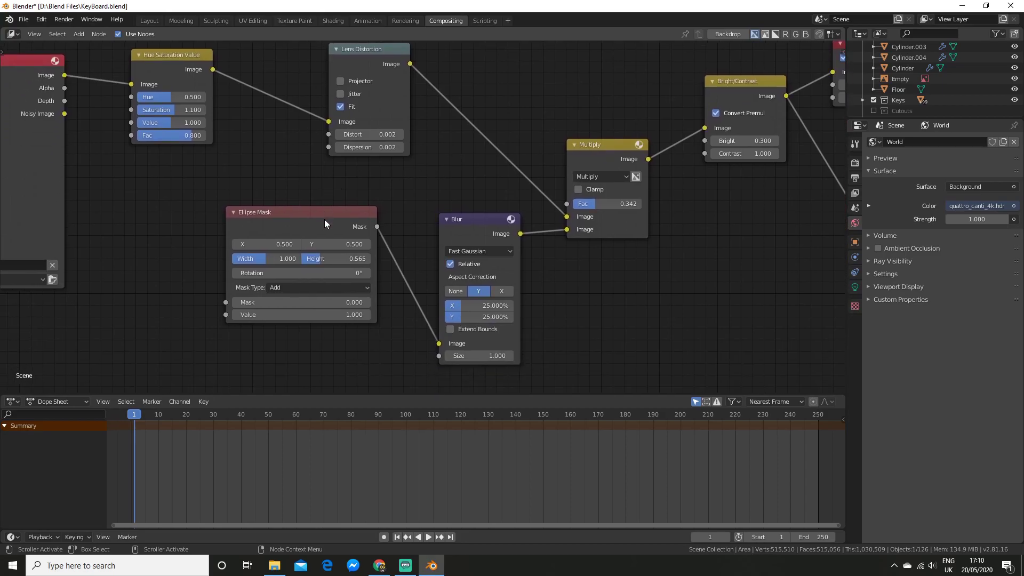
Select the Bright/Contrast node and examine its settings and its links to the Composite and Viewer outputs
middle_drag(655, 249, 405, 319)
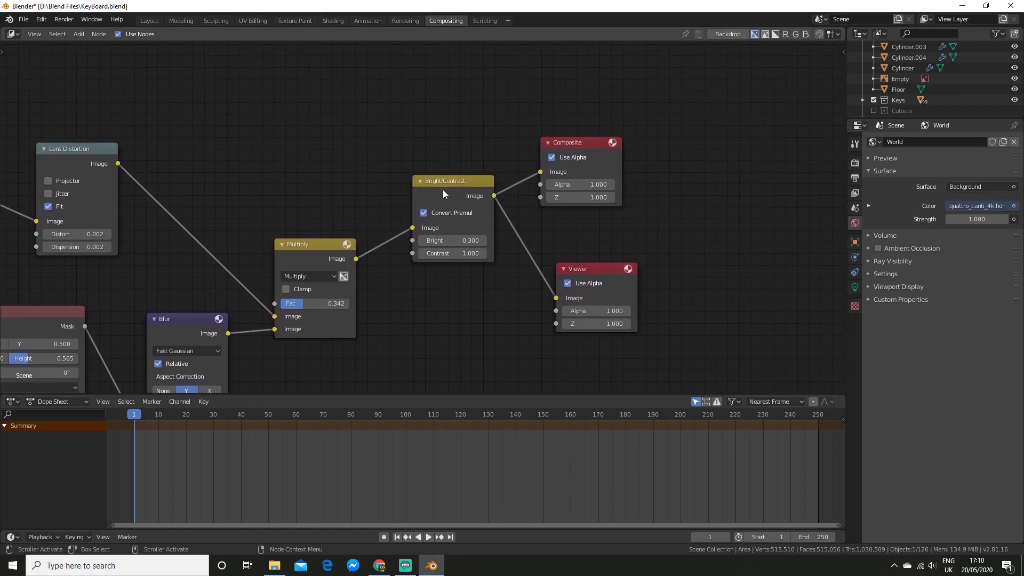
click(446, 182)
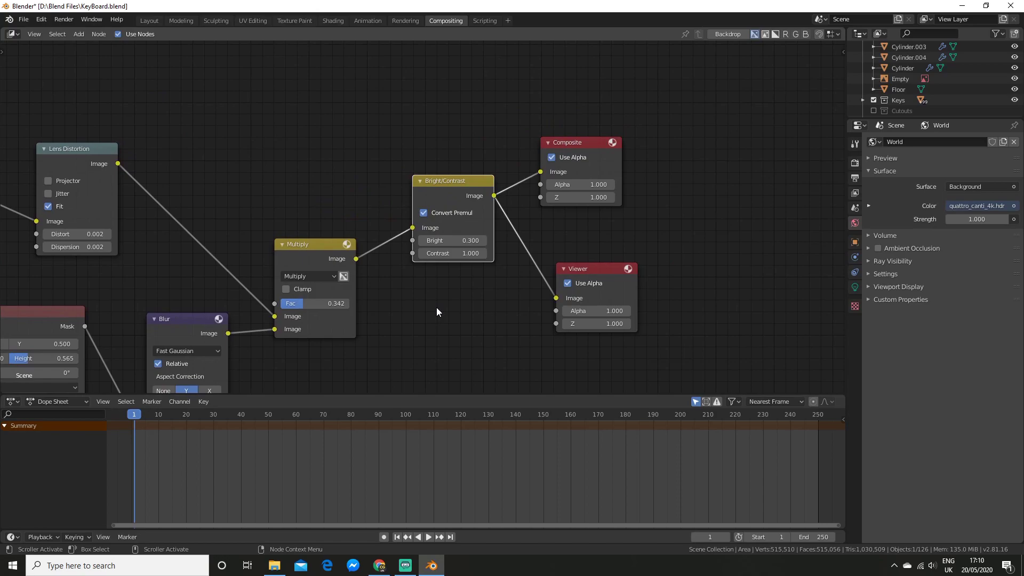
scroll(436, 308, down, 4)
middle_drag(437, 308, 578, 272)
scroll(550, 257, down, 1)
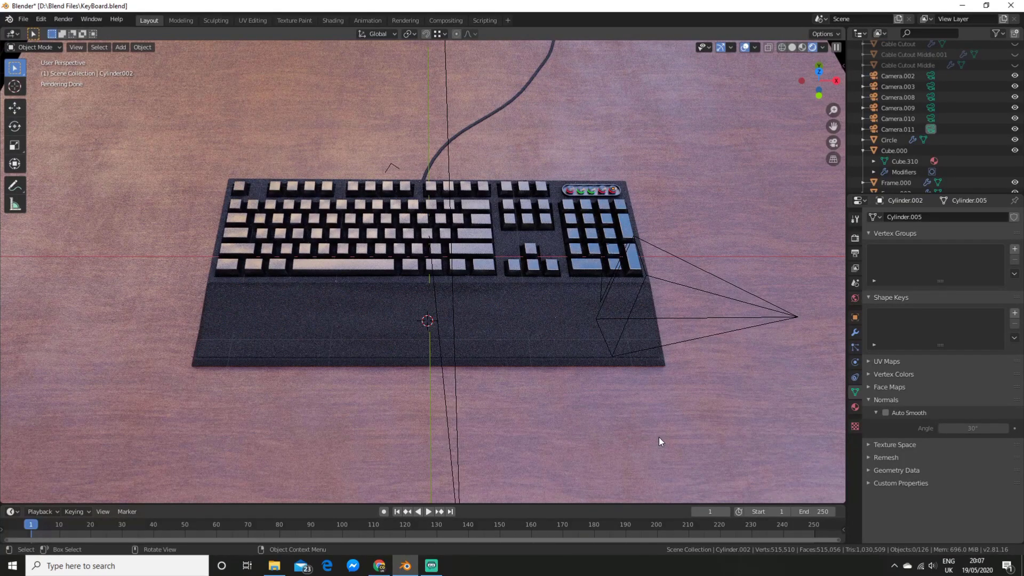